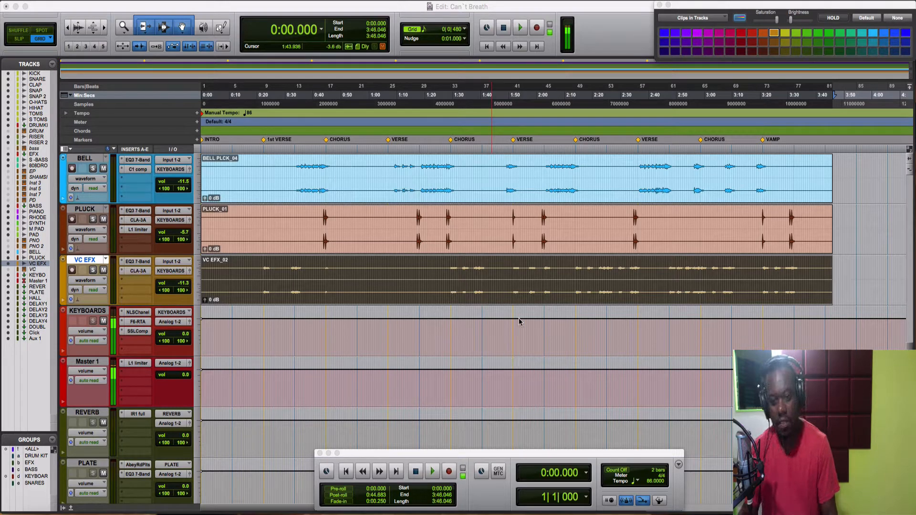
# Step: Play the full song from the session start to hear the whole mix, and stop playback
pyautogui.scroll(3, 530, 320)
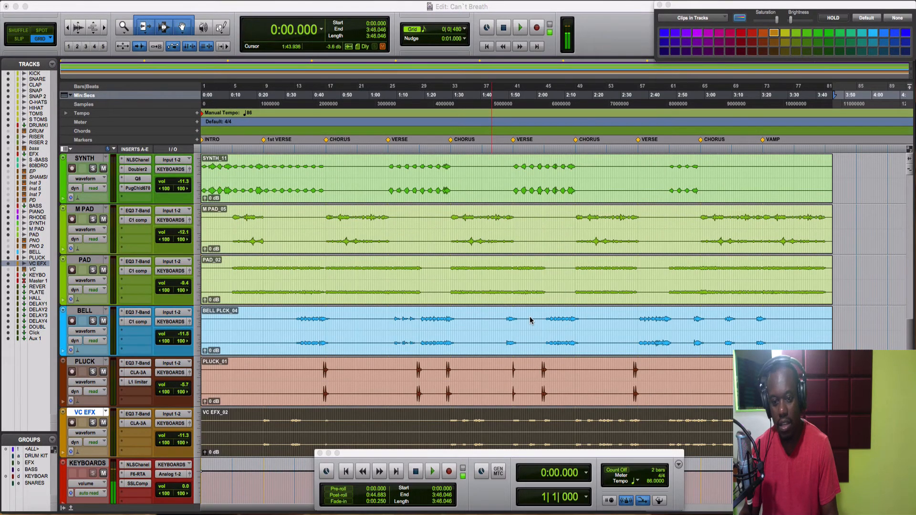
pyautogui.scroll(6, 531, 319)
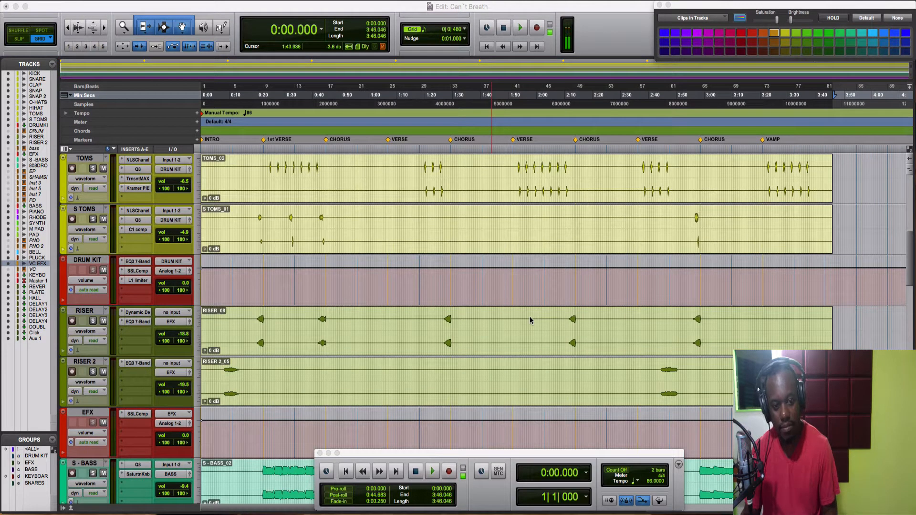
pyautogui.click(534, 452)
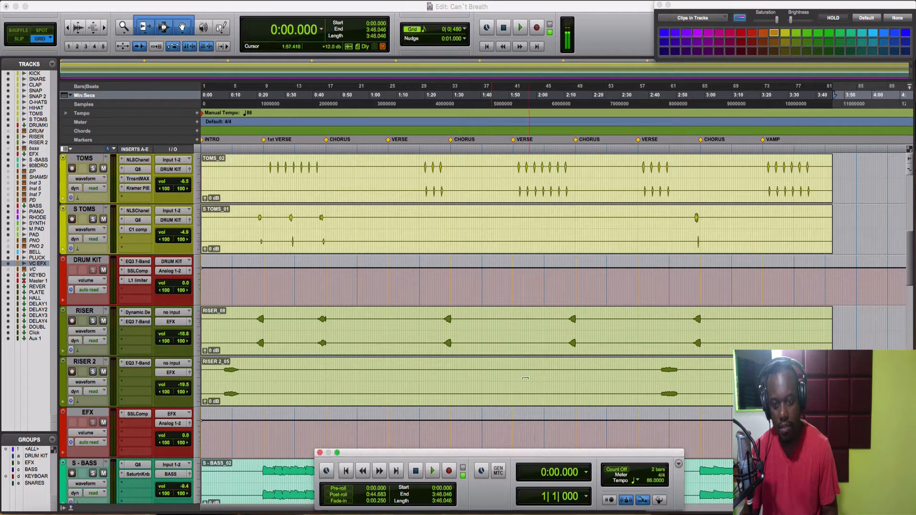
pyautogui.press('space')
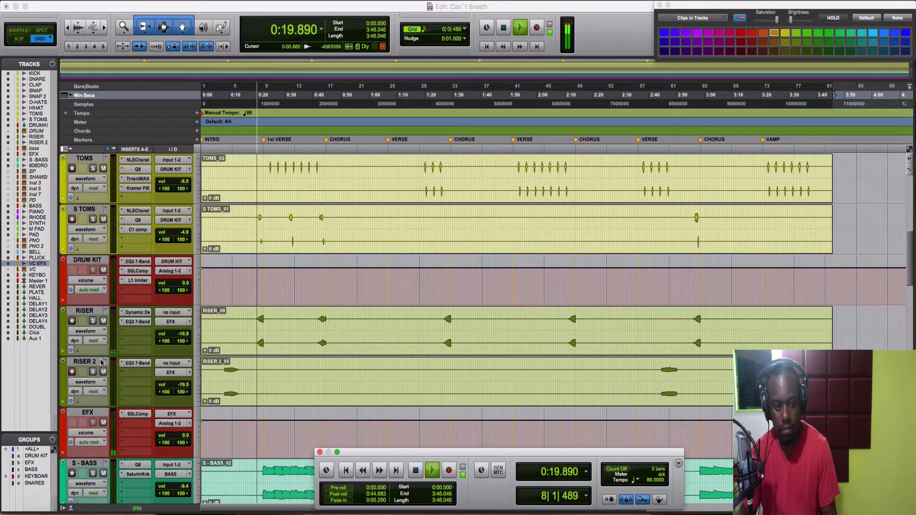
pyautogui.doubleClick(85, 311)
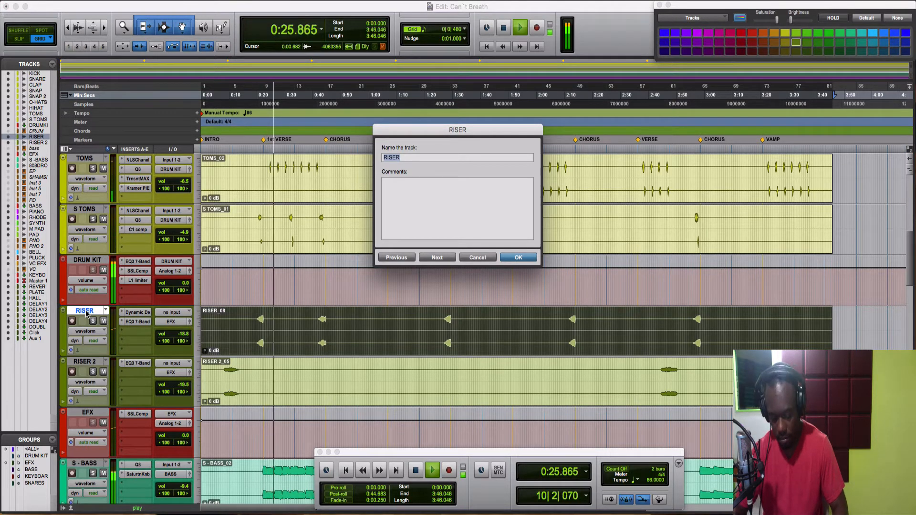
pyautogui.click(518, 257)
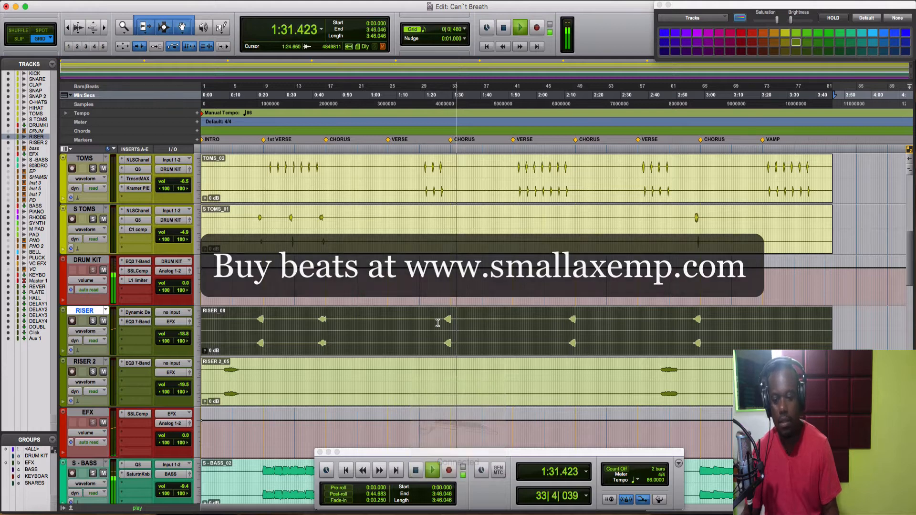
pyautogui.press('space')
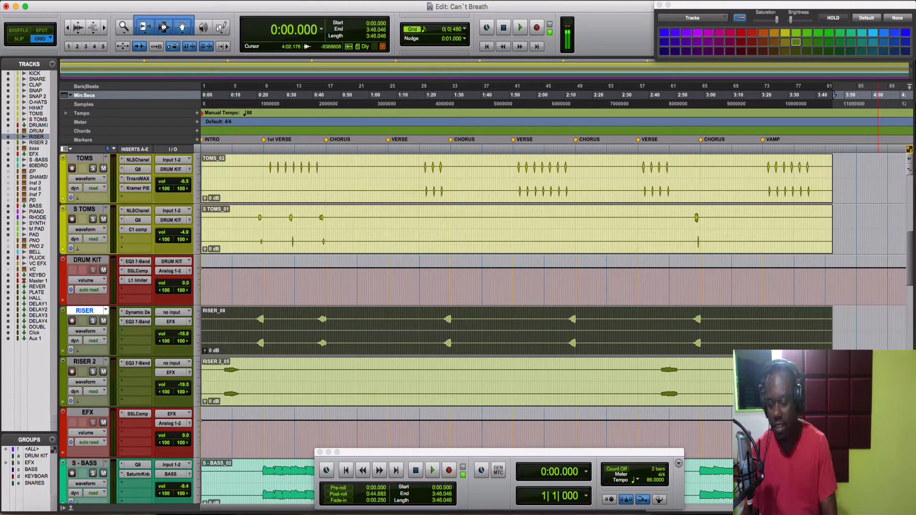
# Step: Show the Mix window at full size and review all channel strips from the drums to the effects returns
pyautogui.press('super+equal')
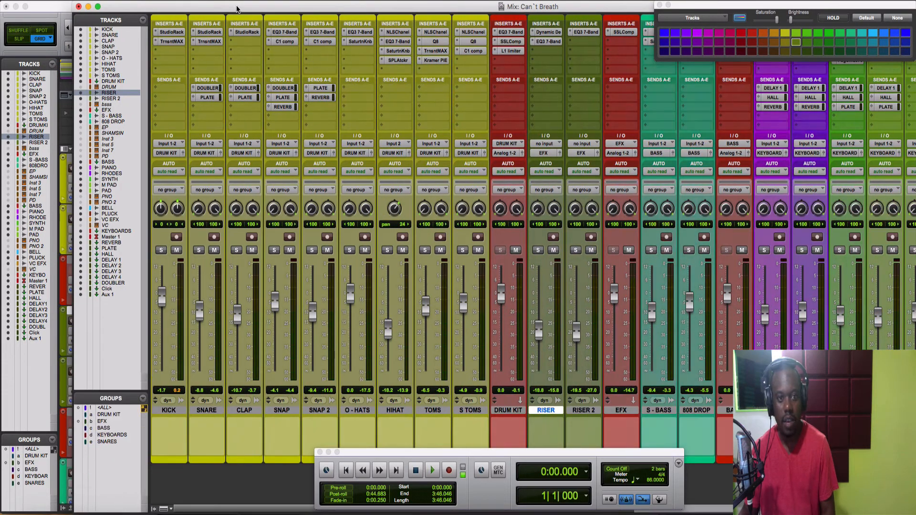
pyautogui.doubleClick(237, 8)
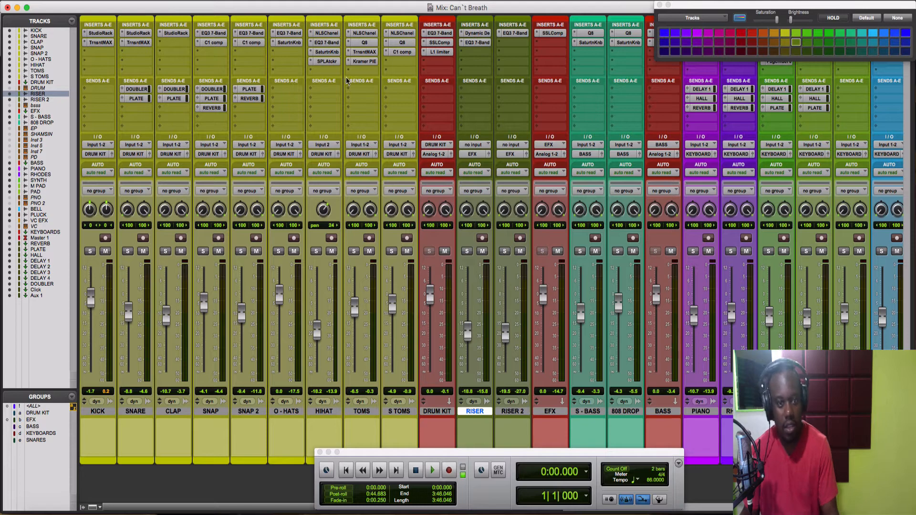
pyautogui.hscroll(15, 331, 73)
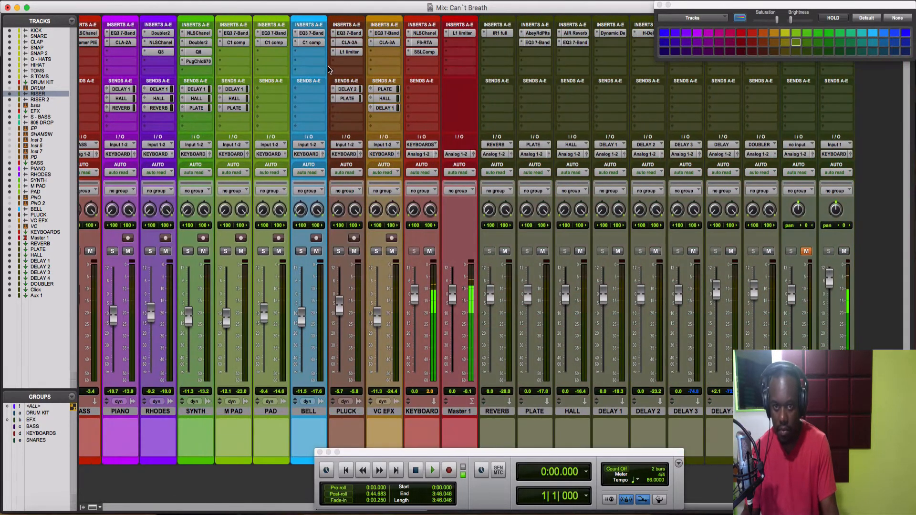
pyautogui.hscroll(-15, 328, 70)
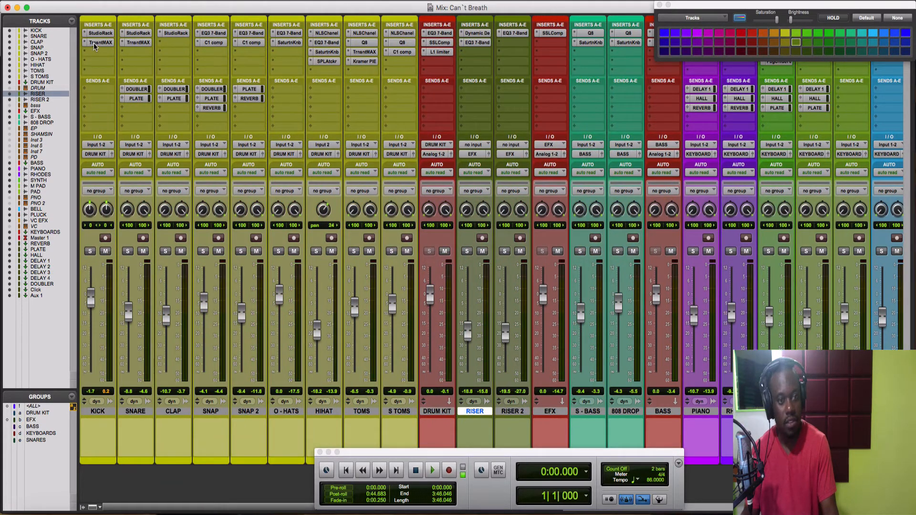
# Step: Solo the KICK track and play it from its first hits at 0:21.627, ending in the Mix window with playback stopped
pyautogui.click(90, 251)
pyautogui.press('super+equal')
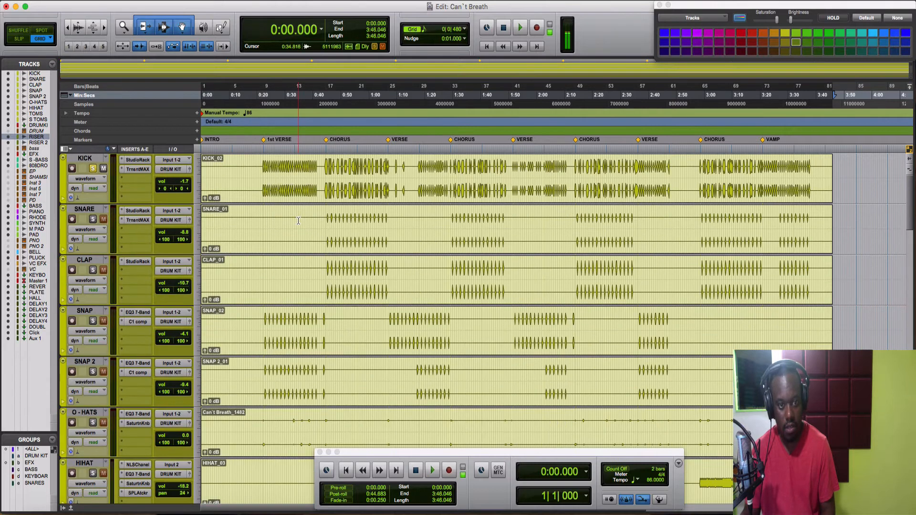
pyautogui.click(263, 165)
pyautogui.press('space')
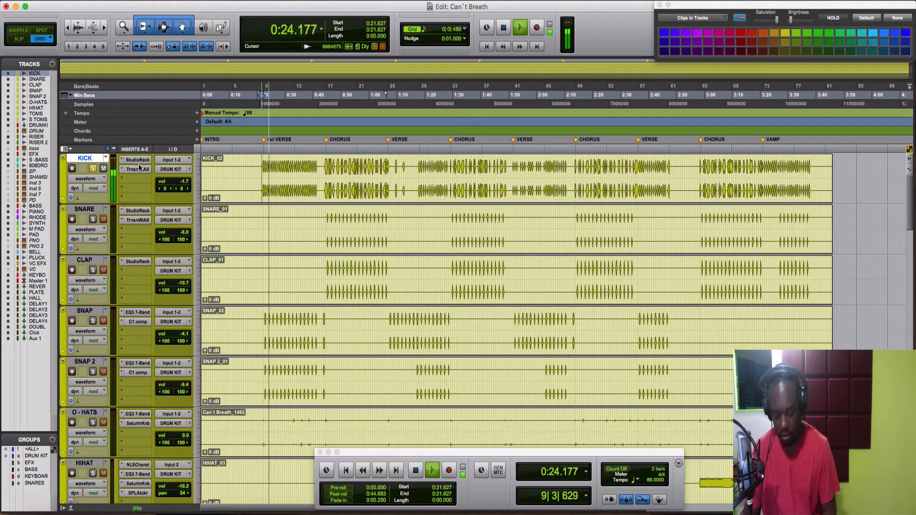
pyautogui.press('super+equal')
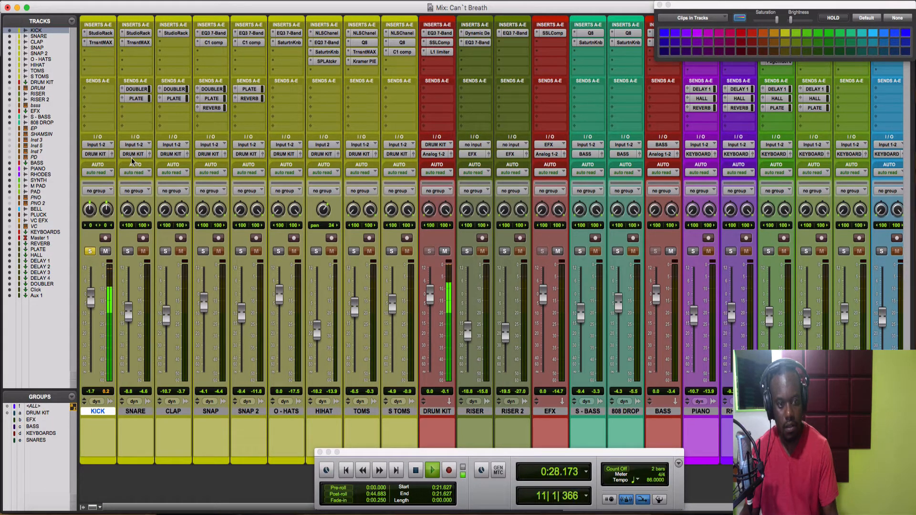
pyautogui.press('space')
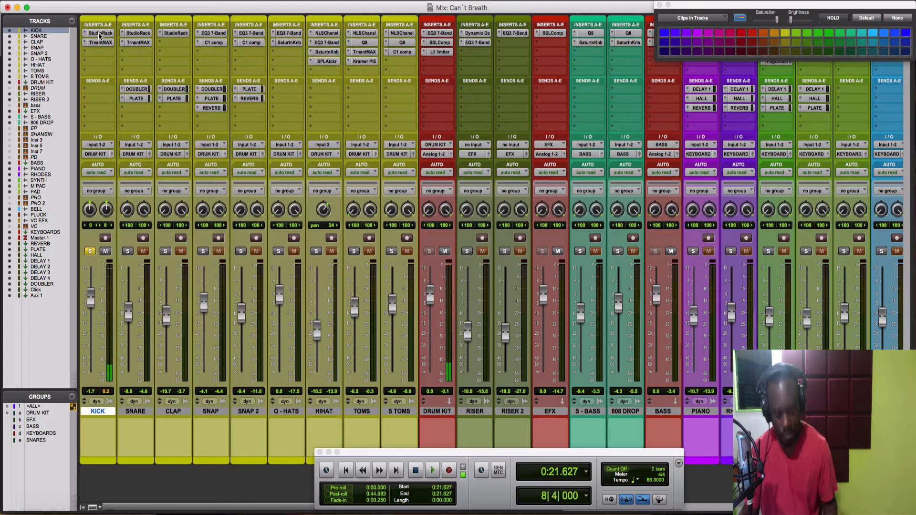
# Step: Open the KICK track's StudioRack insert and examine the NLS Channel and Q8 equalizer settings in its chain
pyautogui.click(99, 33)
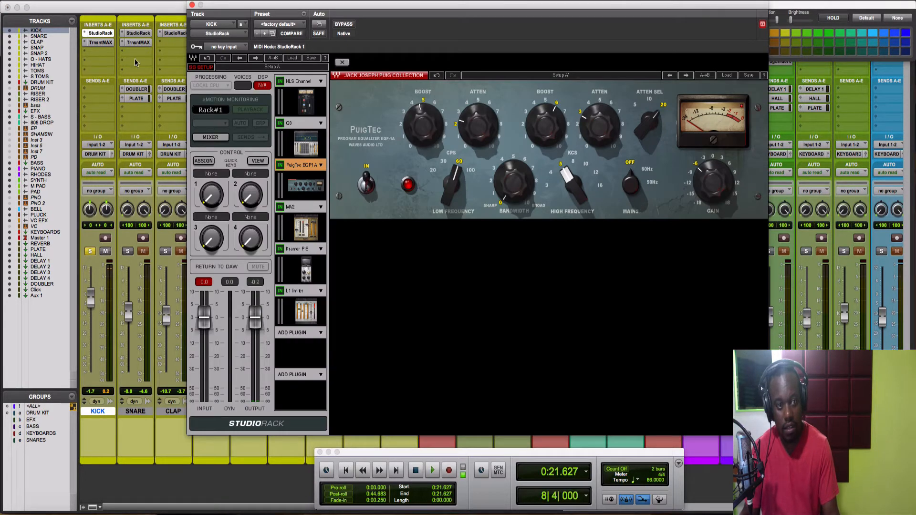
pyautogui.click(305, 104)
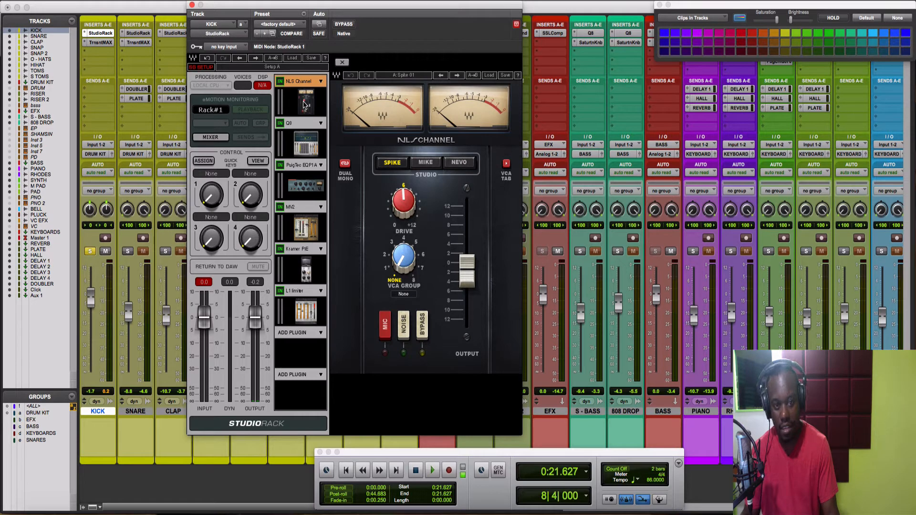
pyautogui.click(307, 143)
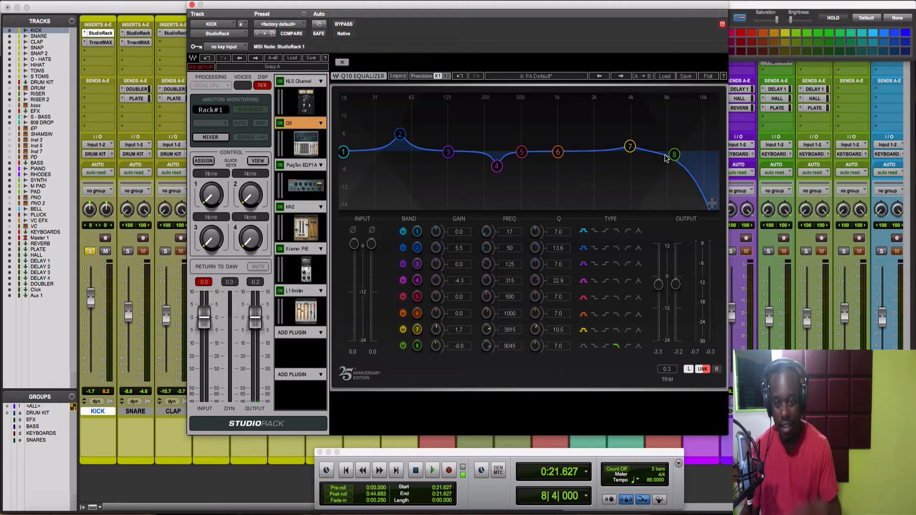
# Step: Examine the kick's PuigTec EQP1A boost and attenuation settings and audition the soloed kick through the chain
pyautogui.click(296, 189)
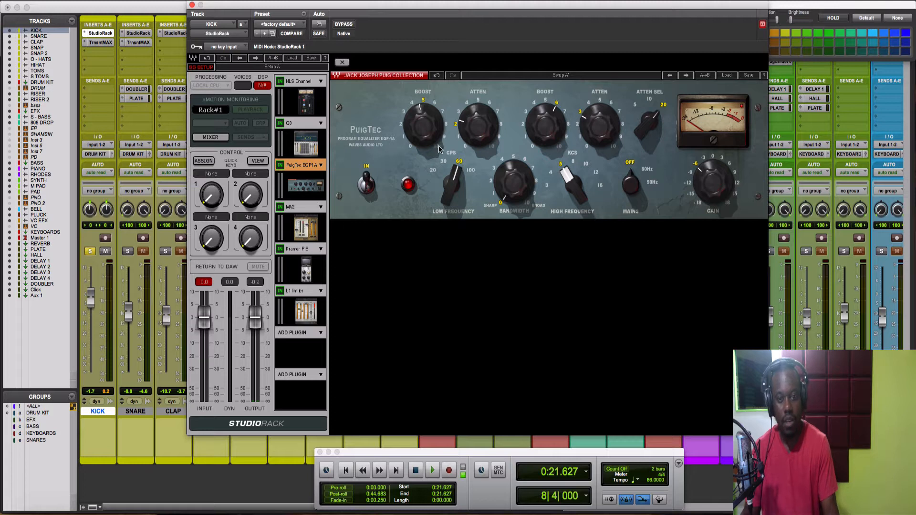
pyautogui.moveTo(419, 141)
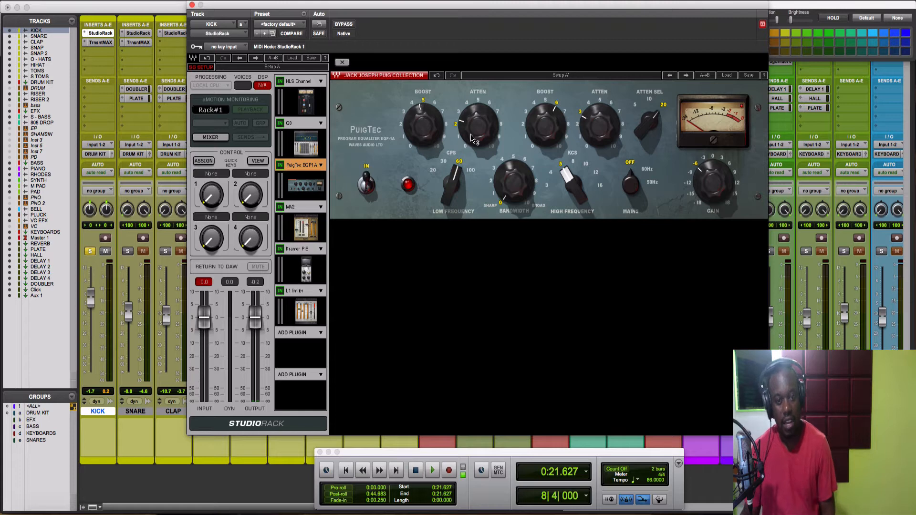
pyautogui.moveTo(483, 138)
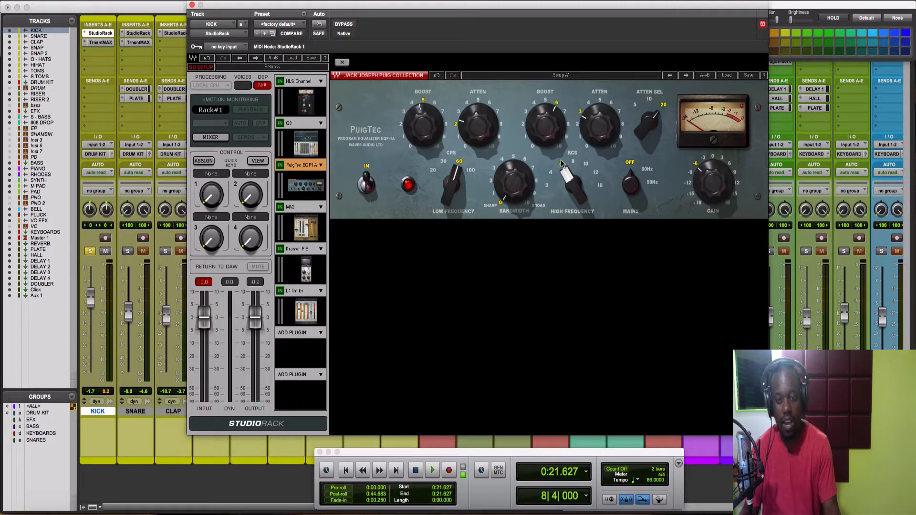
pyautogui.click(553, 125)
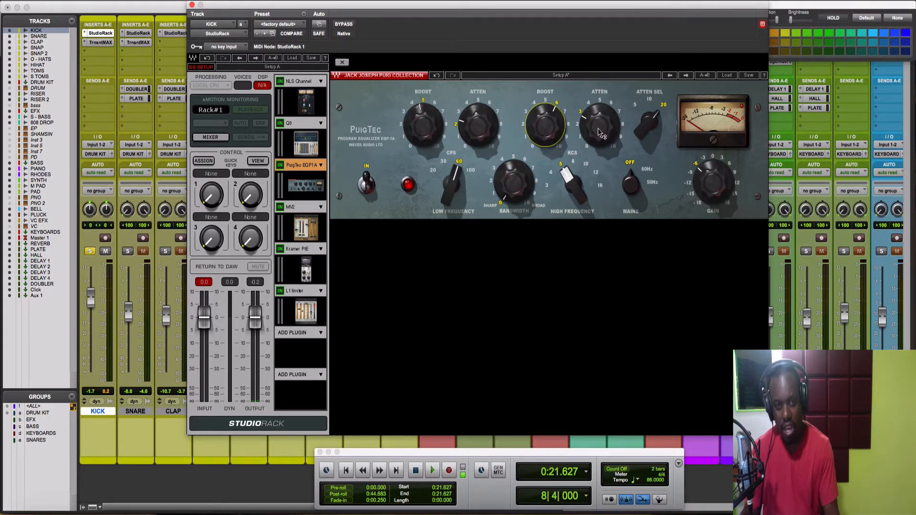
pyautogui.moveTo(597, 136)
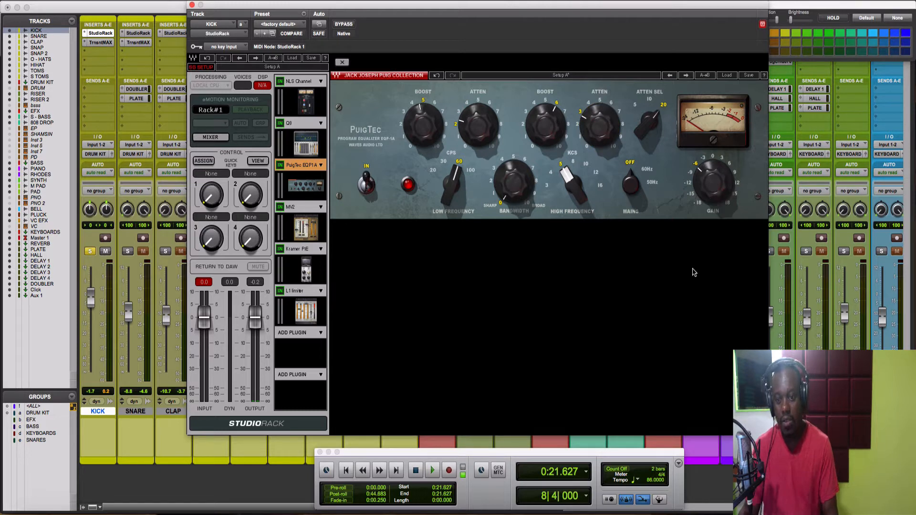
pyautogui.press('space')
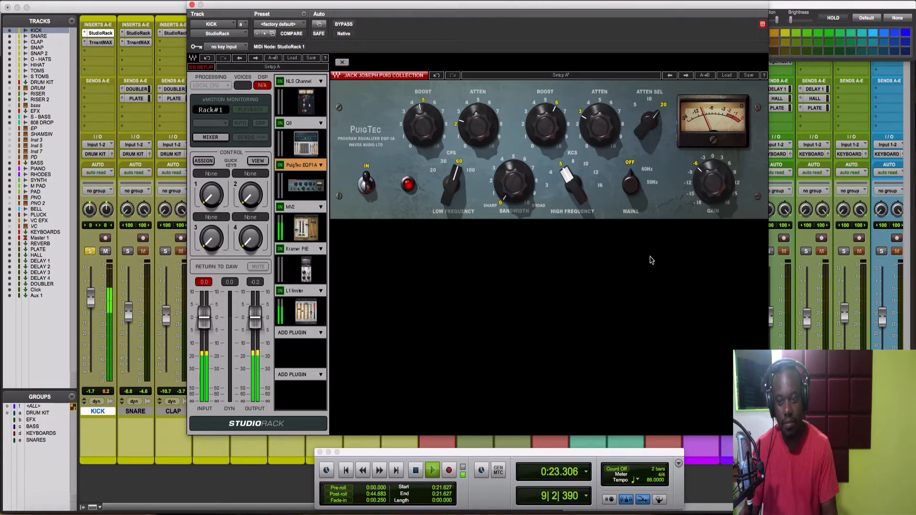
pyautogui.press('space')
# Step: Examine the MV2, Kramer PIE and L1 limiter settings in the kick's StudioRack chain
pyautogui.click(306, 229)
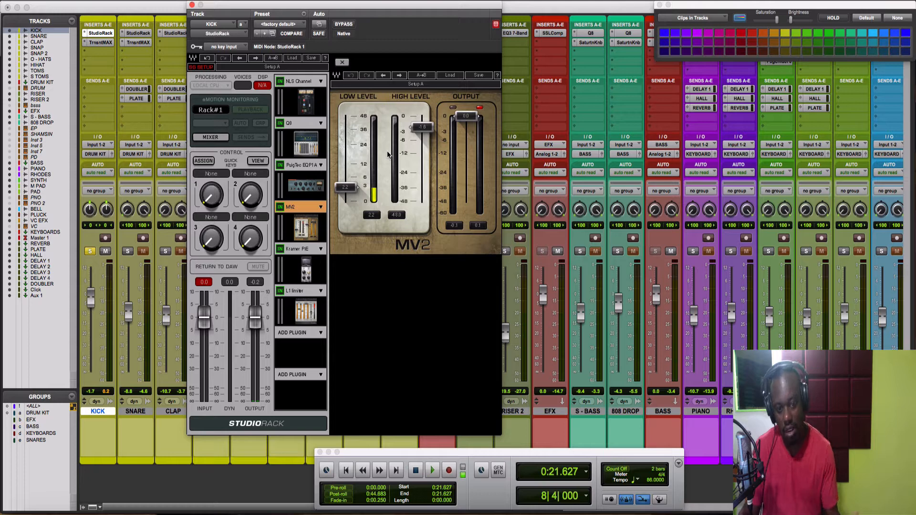
pyautogui.click(304, 270)
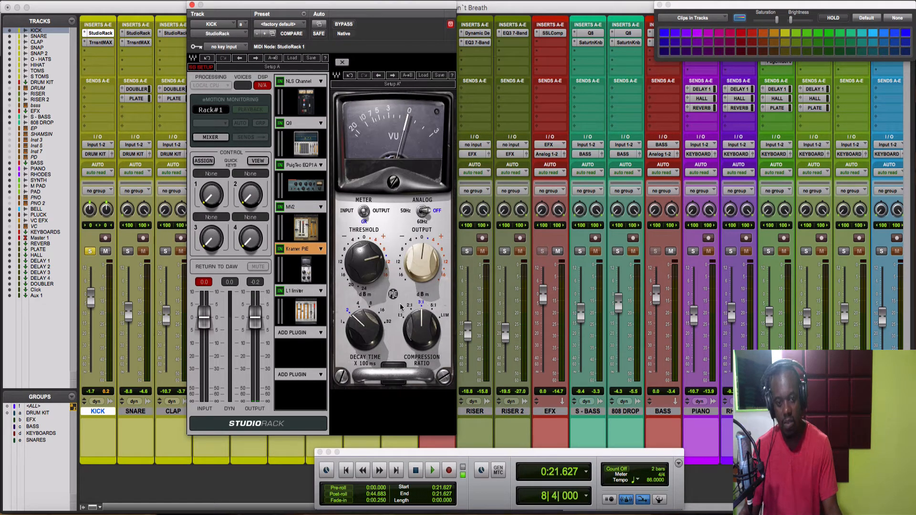
pyautogui.click(303, 318)
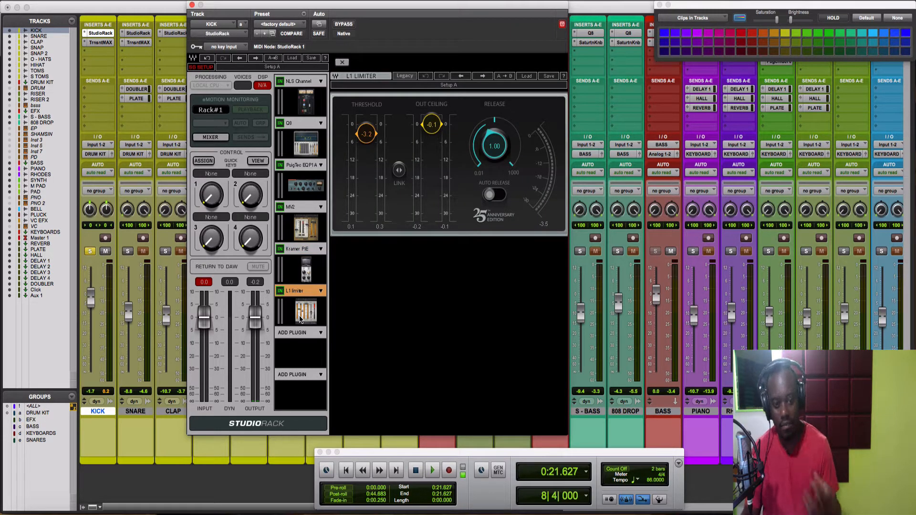
# Step: Unsolo the KICK track and briefly play it within the full mix
pyautogui.click(89, 252)
pyautogui.press('space')
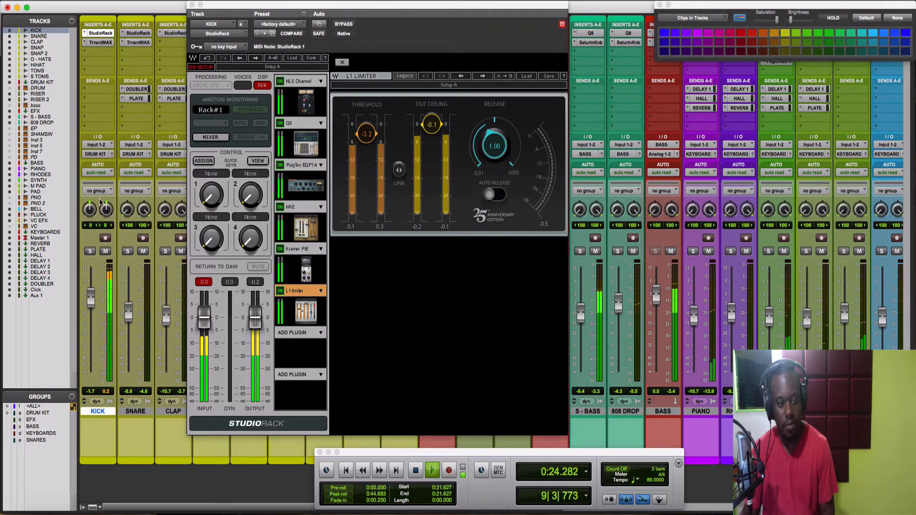
pyautogui.press('space')
# Step: Open the Transient Master insert on the KICK track and check its Attack and Sustain settings
pyautogui.click(98, 43)
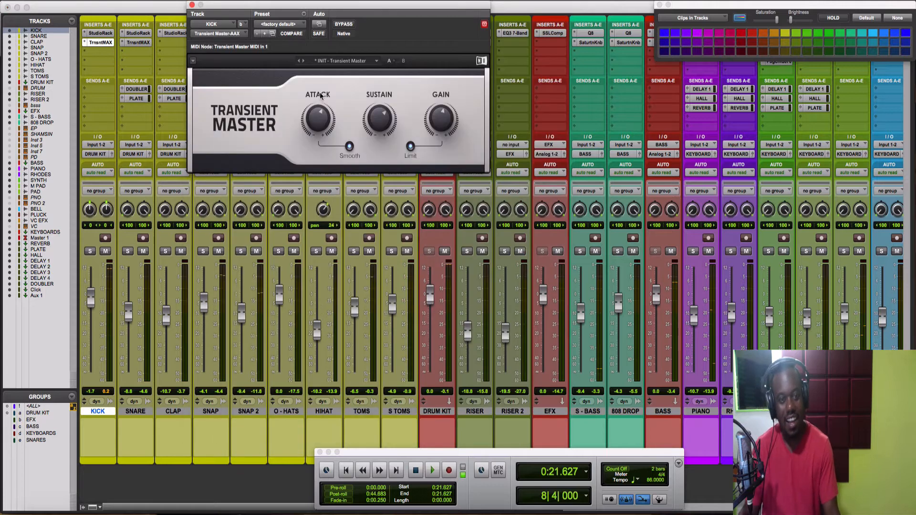
pyautogui.moveTo(316, 144)
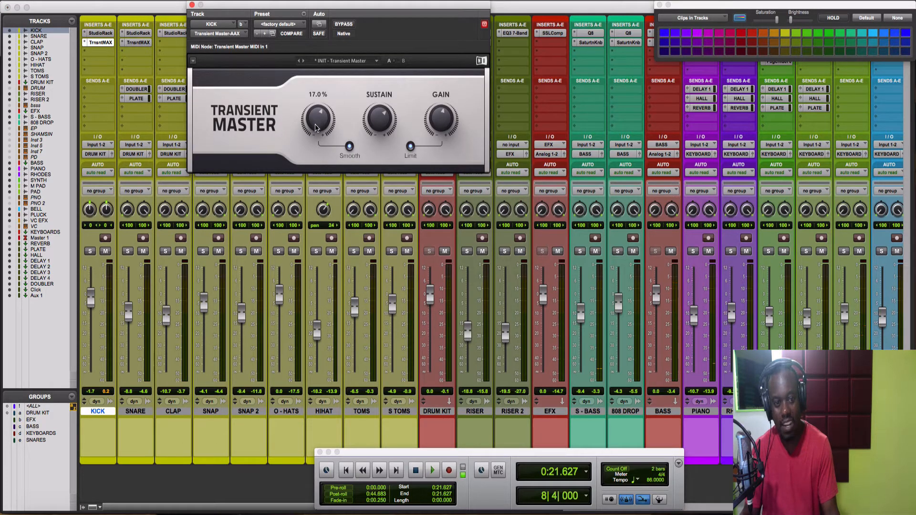
pyautogui.moveTo(387, 125)
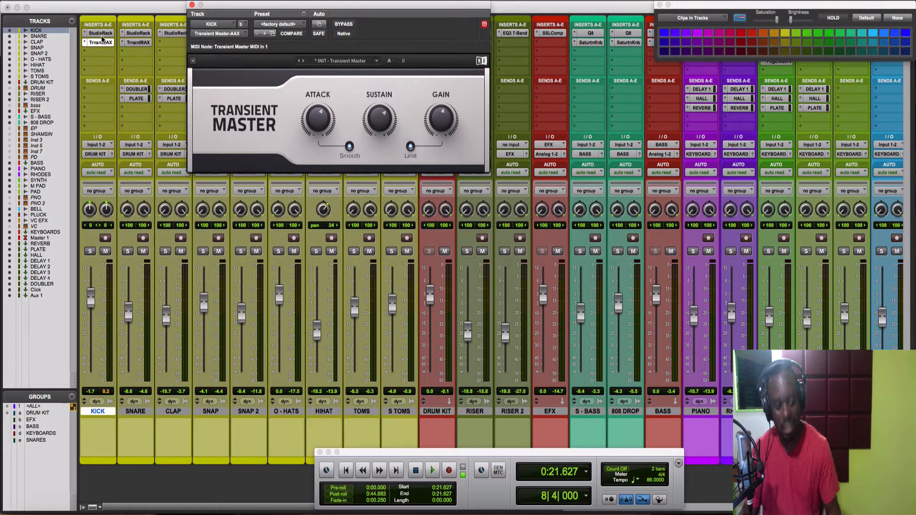
# Step: Solo the KICK track, compare it with its StudioRack and Transient Master inserts bypassed and active, and unsolo it to hear the full mix
pyautogui.click(90, 251)
pyautogui.press('space')
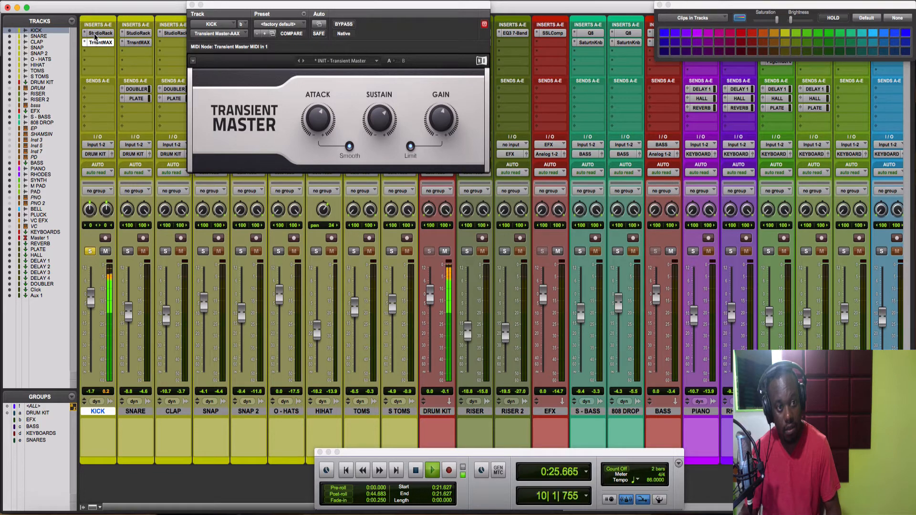
pyautogui.keyDown('super'); pyautogui.click(95, 33); pyautogui.keyUp('super')
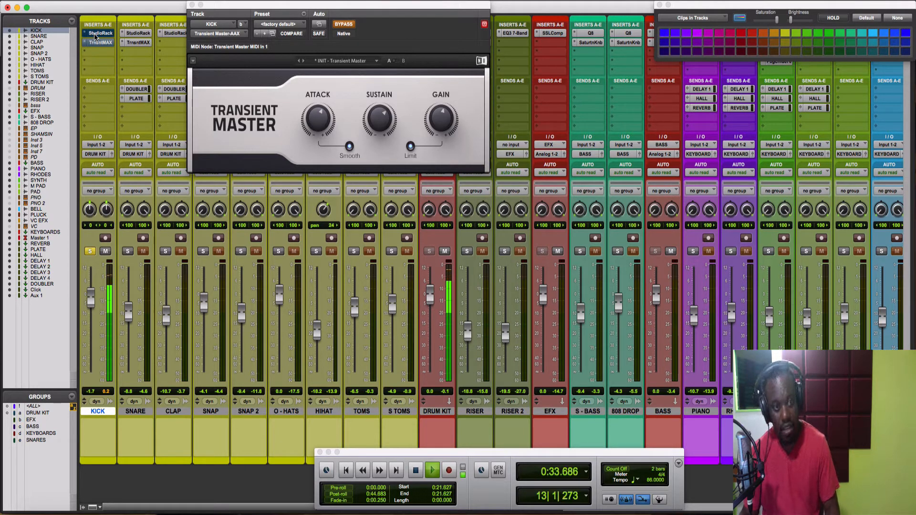
pyautogui.keyDown('super'); pyautogui.click(95, 34); pyautogui.keyUp('super')
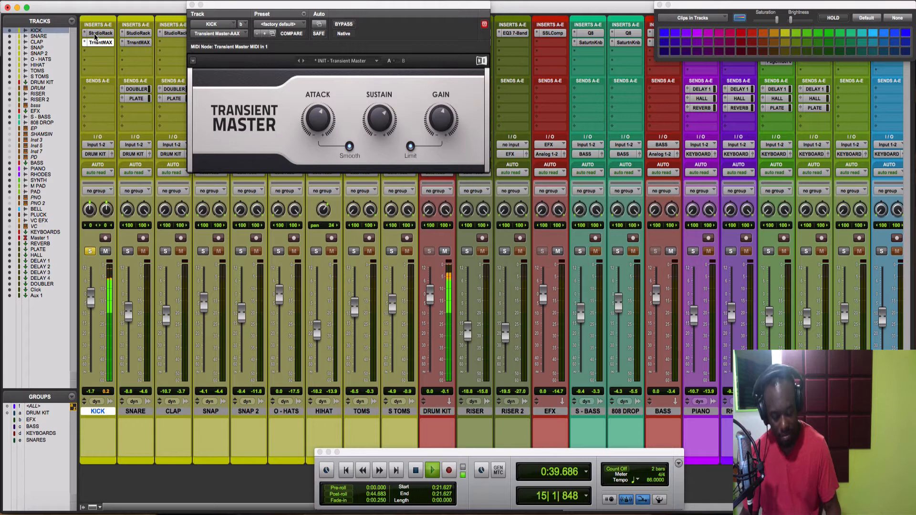
pyautogui.keyDown('super'); pyautogui.click(95, 34); pyautogui.keyUp('super')
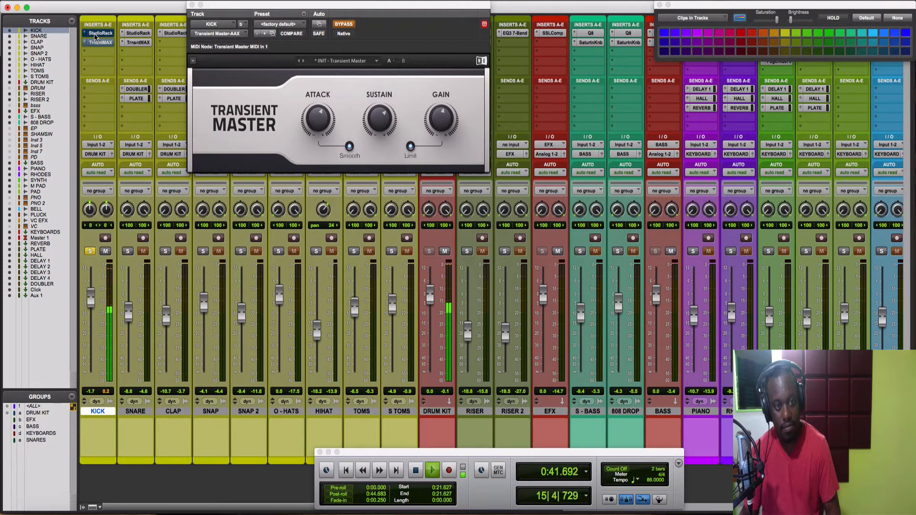
pyautogui.press('space')
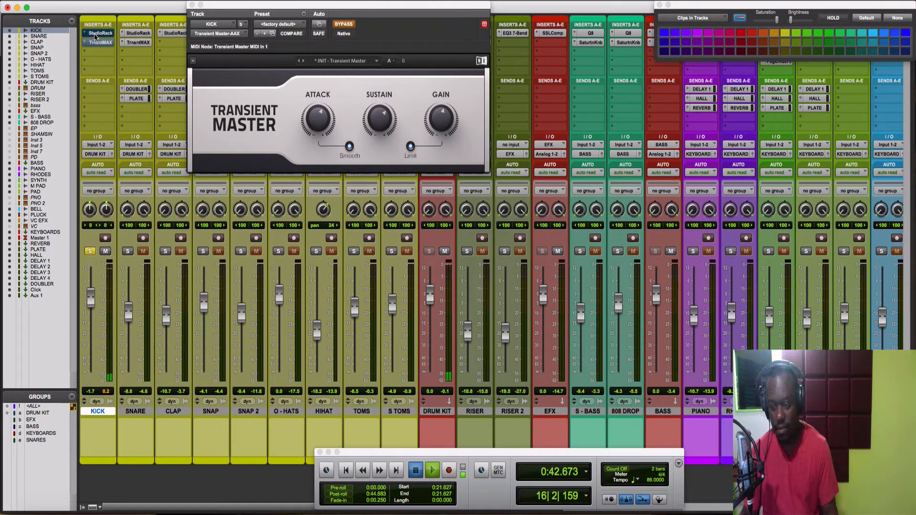
pyautogui.press('space')
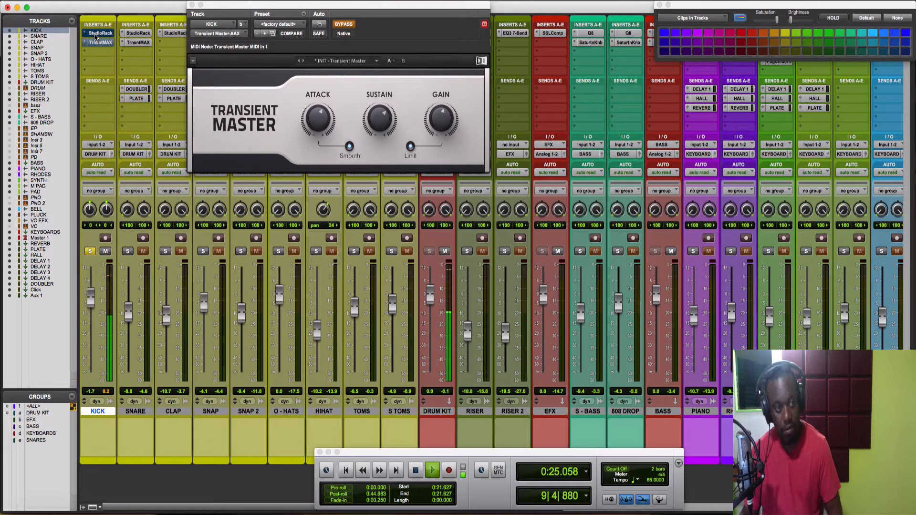
pyautogui.keyDown('super'); pyautogui.click(94, 35); pyautogui.keyUp('super')
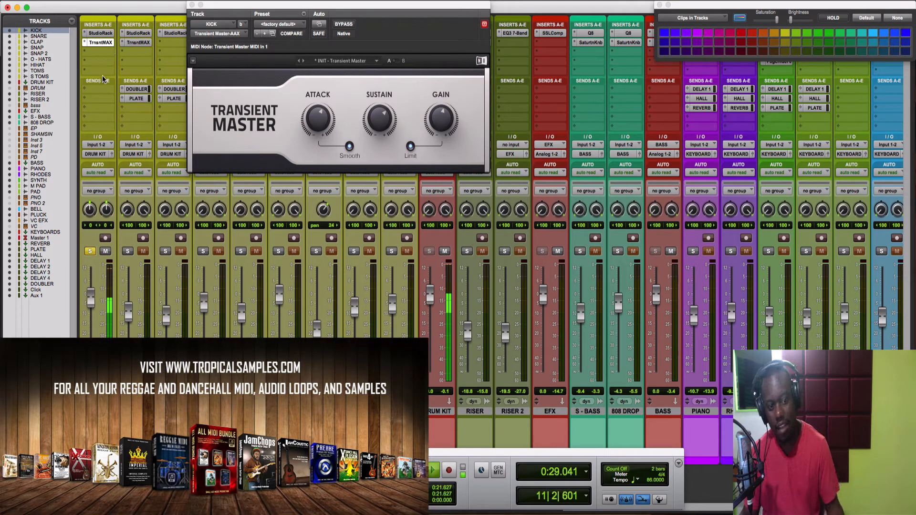
pyautogui.click(91, 251)
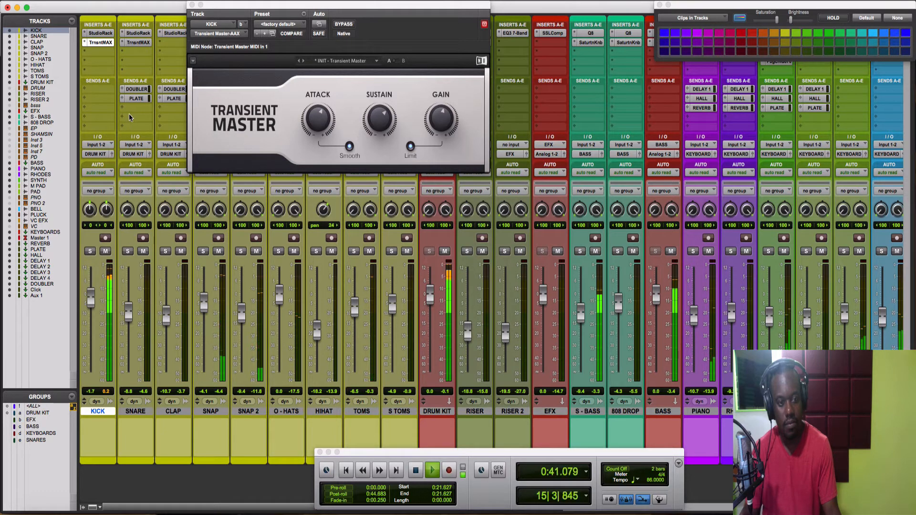
# Step: Solo the SNARE track and examine the NLS Channel, Q8, VEQ4 and MV2 settings in its StudioRack chain
pyautogui.click(128, 251)
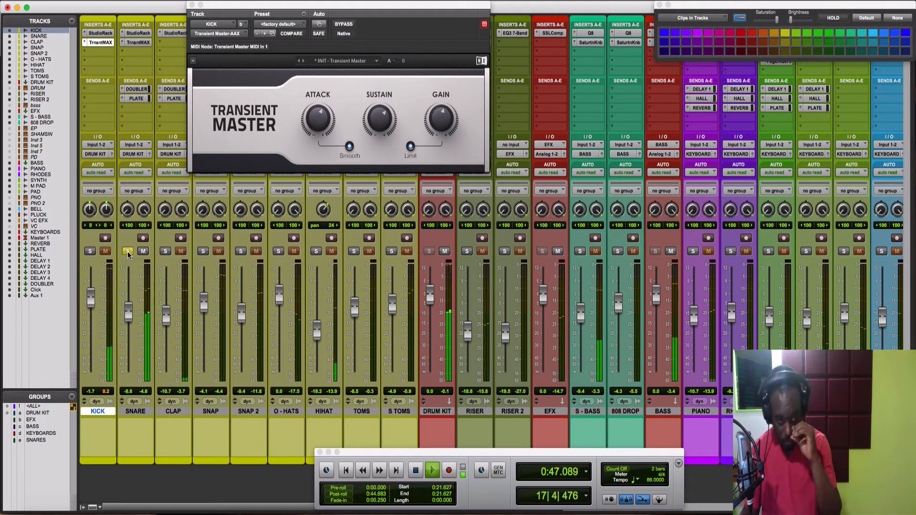
pyautogui.click(138, 33)
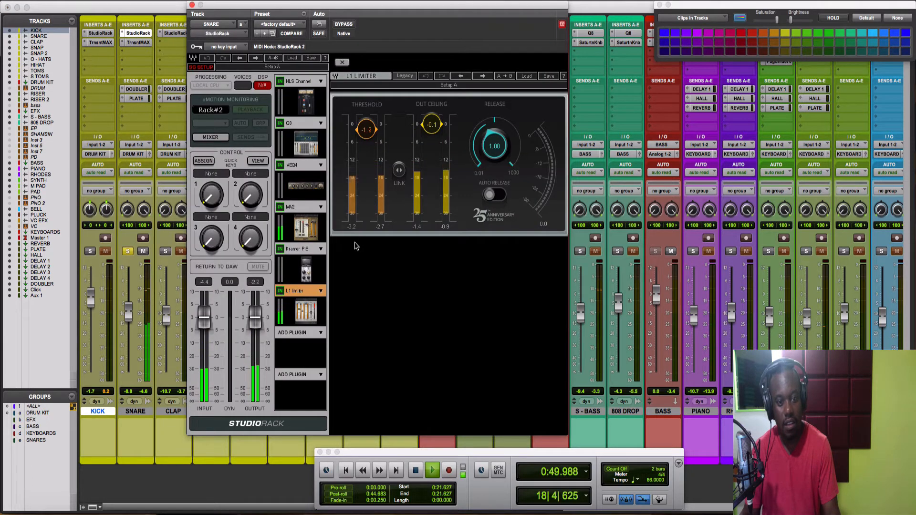
pyautogui.click(303, 101)
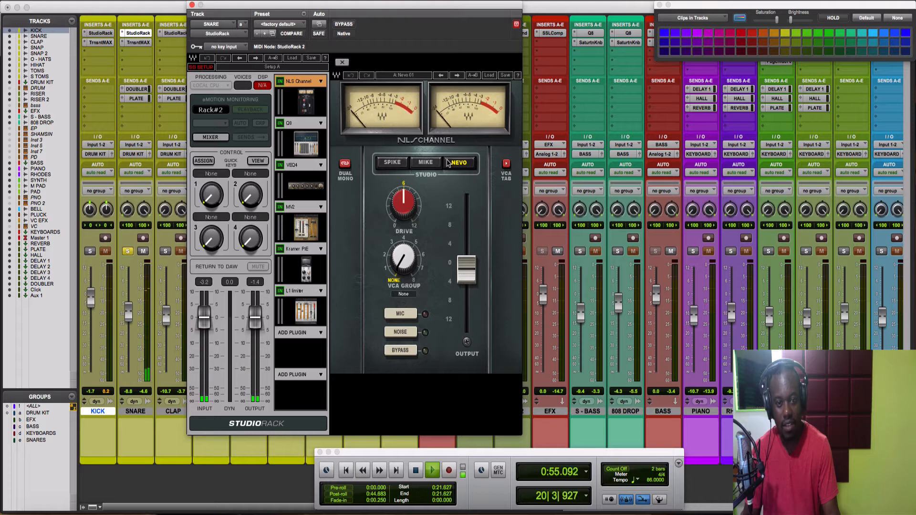
pyautogui.click(306, 145)
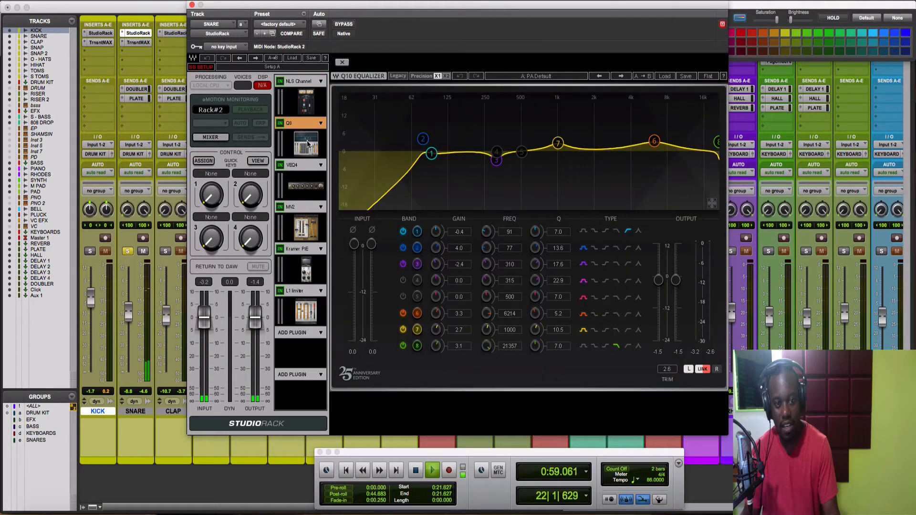
pyautogui.click(306, 186)
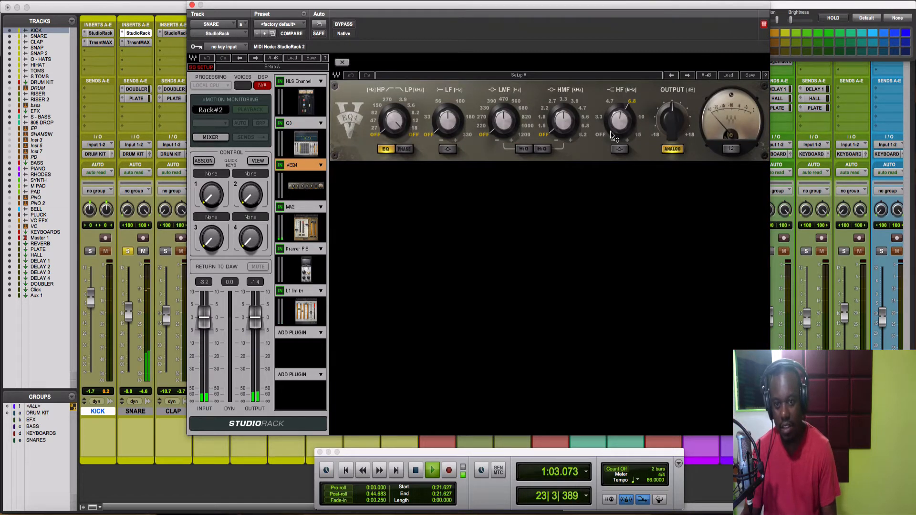
pyautogui.moveTo(624, 123); pyautogui.dragTo(626, 120)
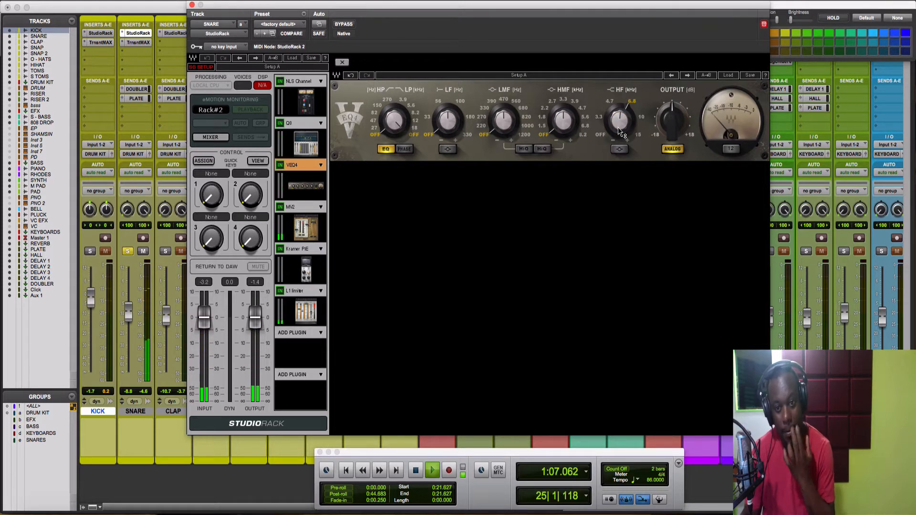
pyautogui.moveTo(622, 132)
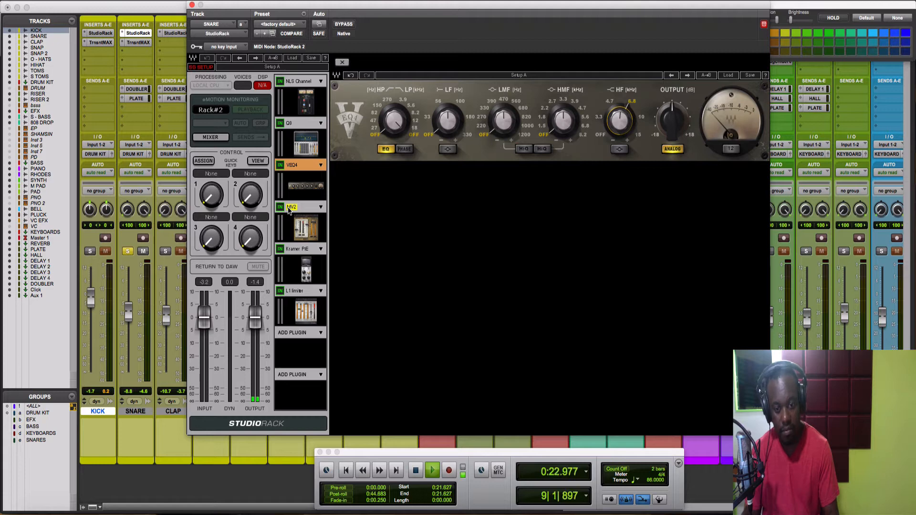
pyautogui.press('space')
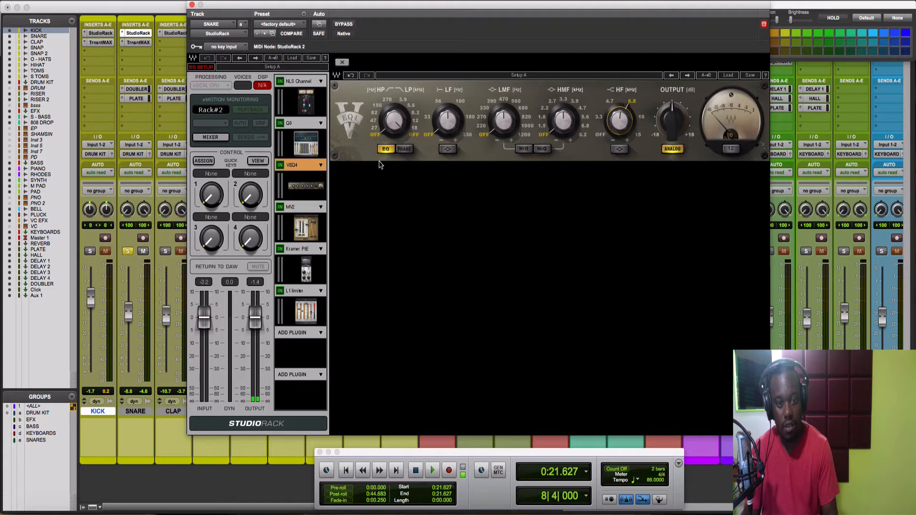
pyautogui.click(303, 227)
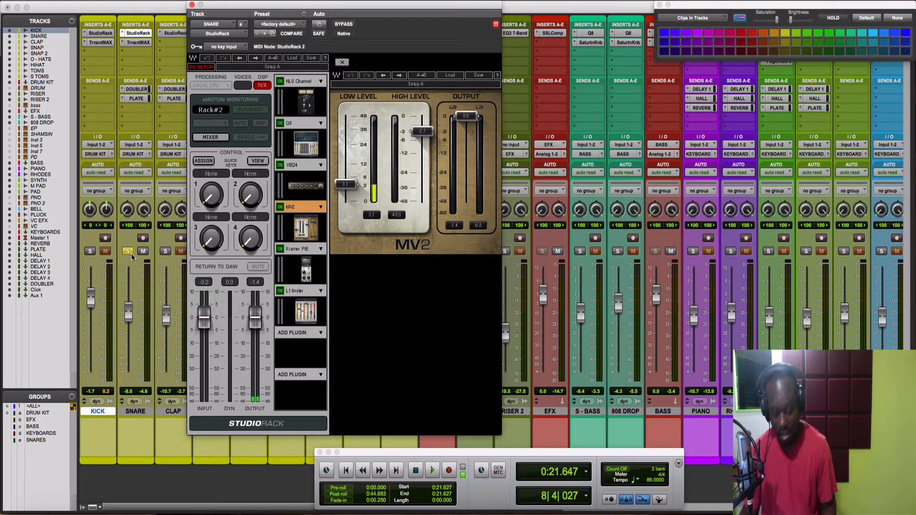
# Step: In the Edit window, play the soloed snare from the first chorus at 0:45.000 and compare it with StudioRack bypassed and active
pyautogui.press('super+equal')
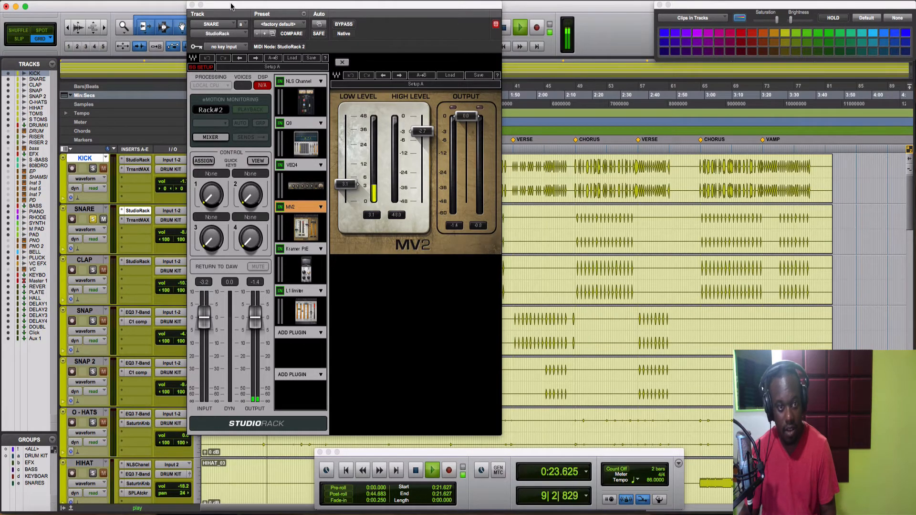
pyautogui.moveTo(231, 5); pyautogui.dragTo(510, 5)
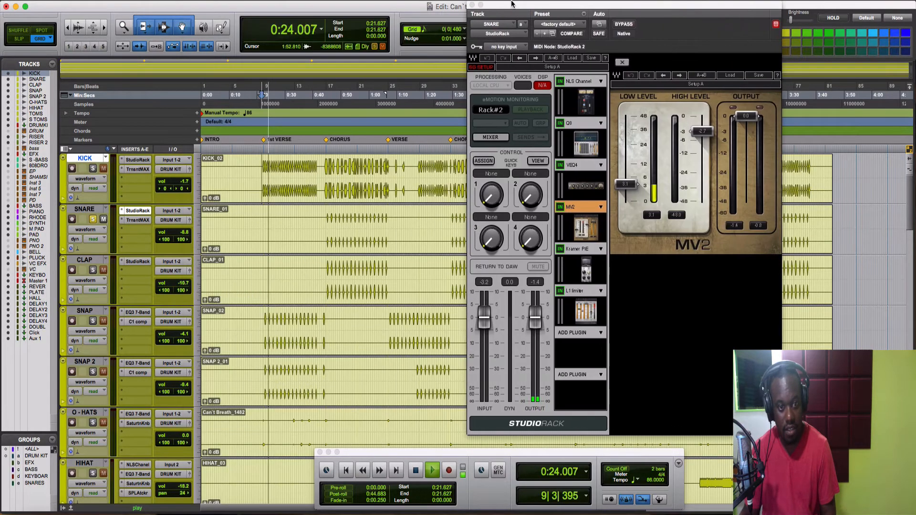
pyautogui.click(327, 225)
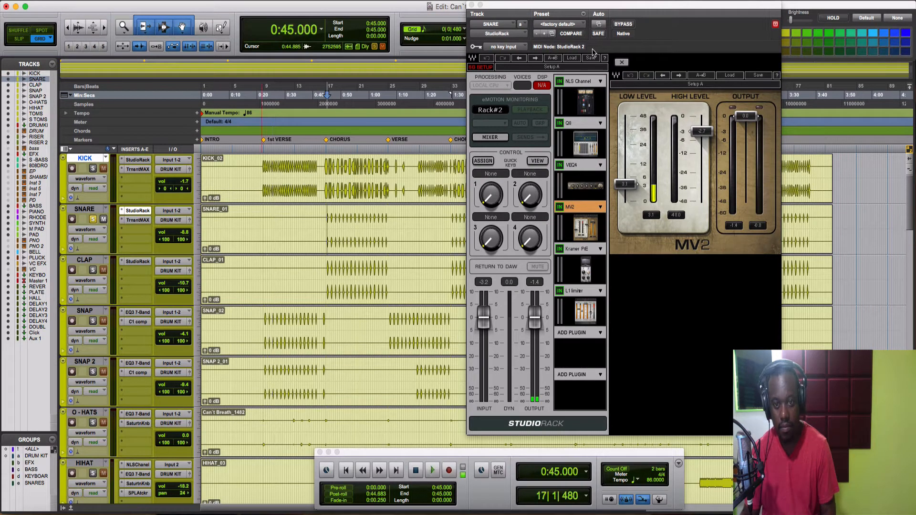
pyautogui.click(621, 25)
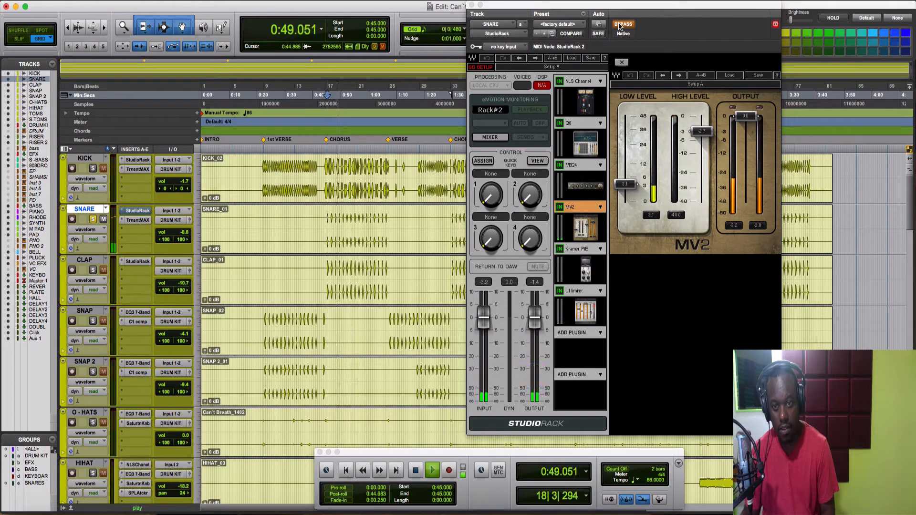
pyautogui.click(620, 26)
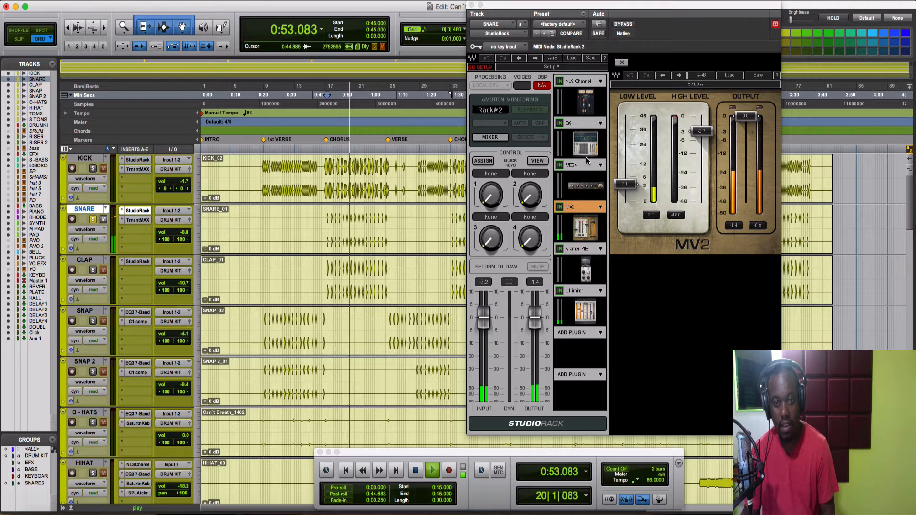
# Step: Examine the MV2, Kramer PIE and L1 limiter settings in the snare's StudioRack chain during playback
pyautogui.click(560, 207)
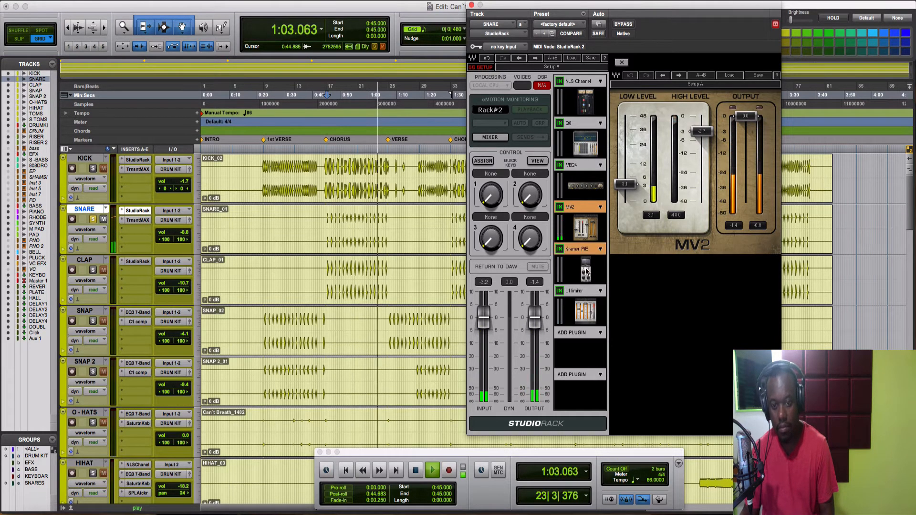
pyautogui.click(586, 269)
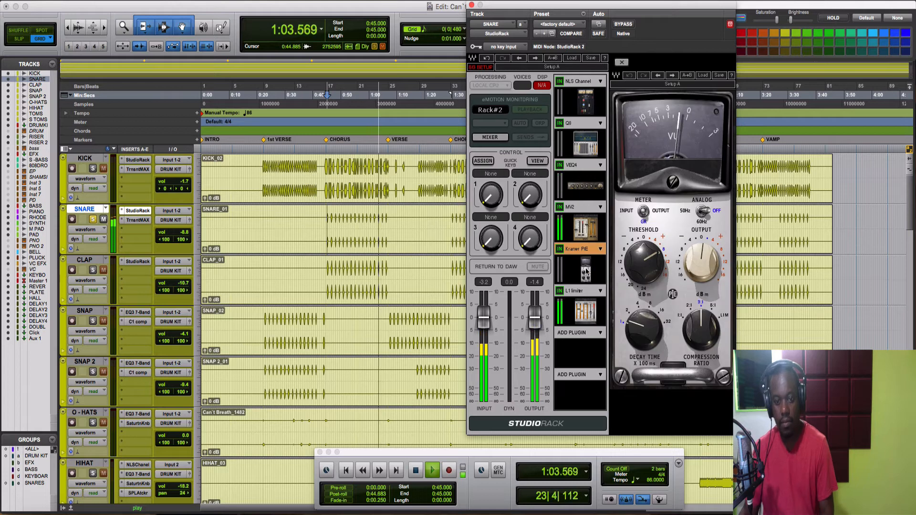
pyautogui.click(582, 307)
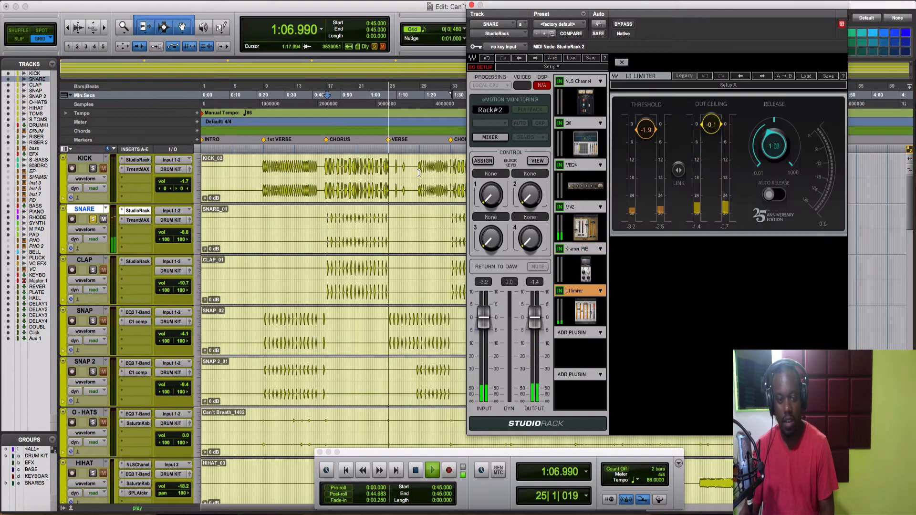
pyautogui.press('space')
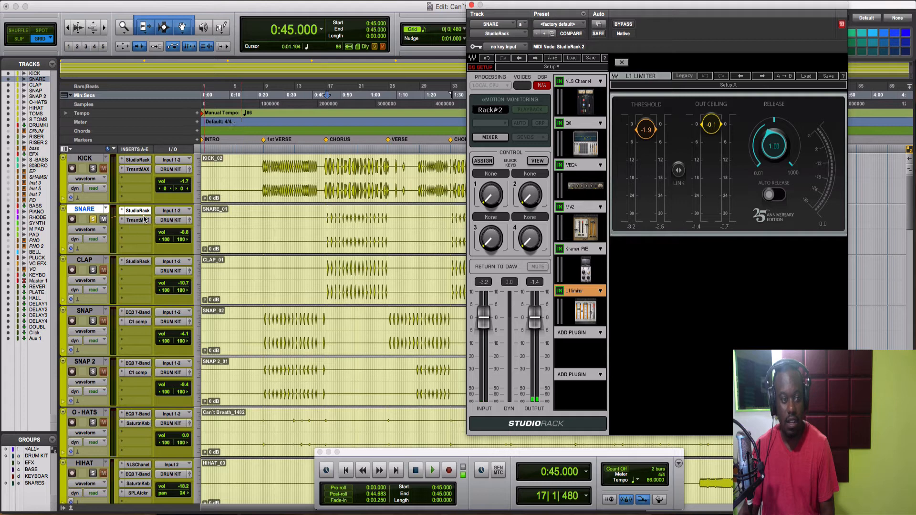
# Step: Open the Transient Master insert on the SNARE track and compare the soloed snare with the plug-in bypassed and active
pyautogui.click(141, 222)
pyautogui.click(138, 219)
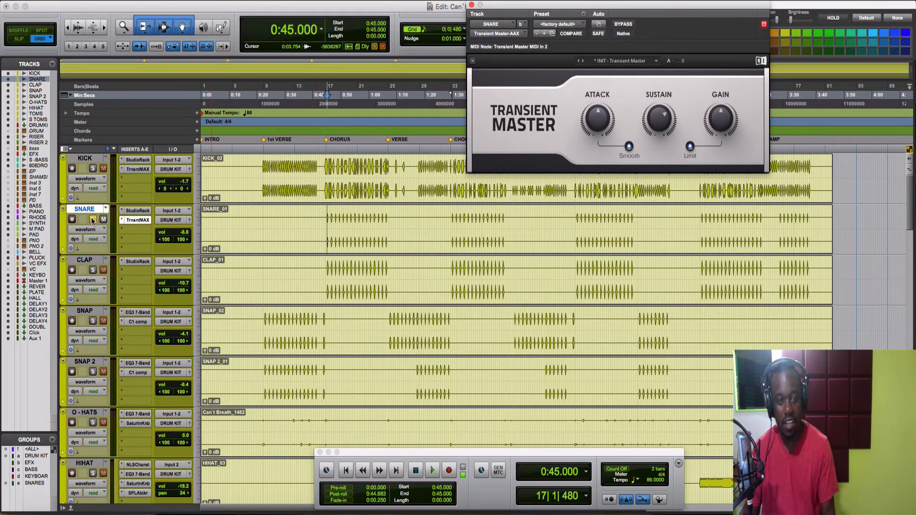
pyautogui.keyDown('super'); pyautogui.click(134, 222); pyautogui.keyUp('super')
pyautogui.press('space')
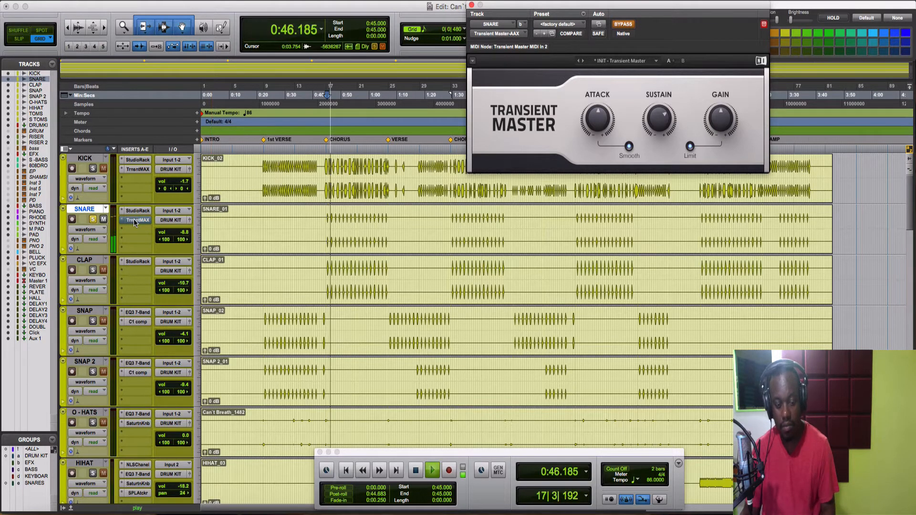
pyautogui.hscroll(5, 135, 221)
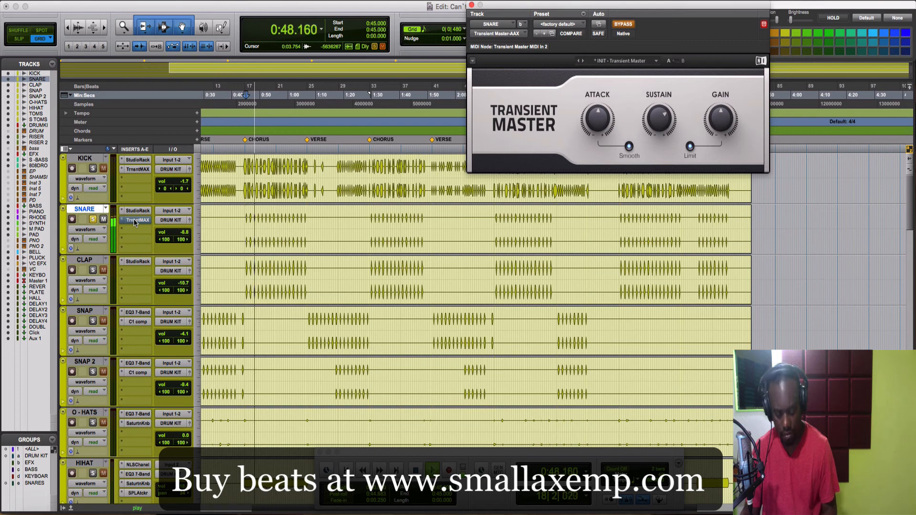
pyautogui.keyDown('super'); pyautogui.click(134, 221); pyautogui.keyUp('super')
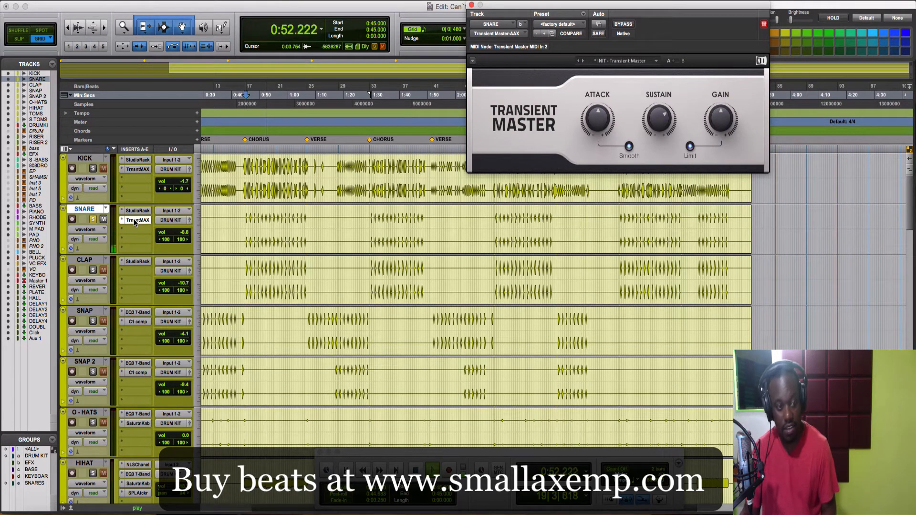
# Step: Unsolo the SNARE track and play the full mix from the first chorus
pyautogui.press('space')
pyautogui.click(96, 219)
pyautogui.press('space')
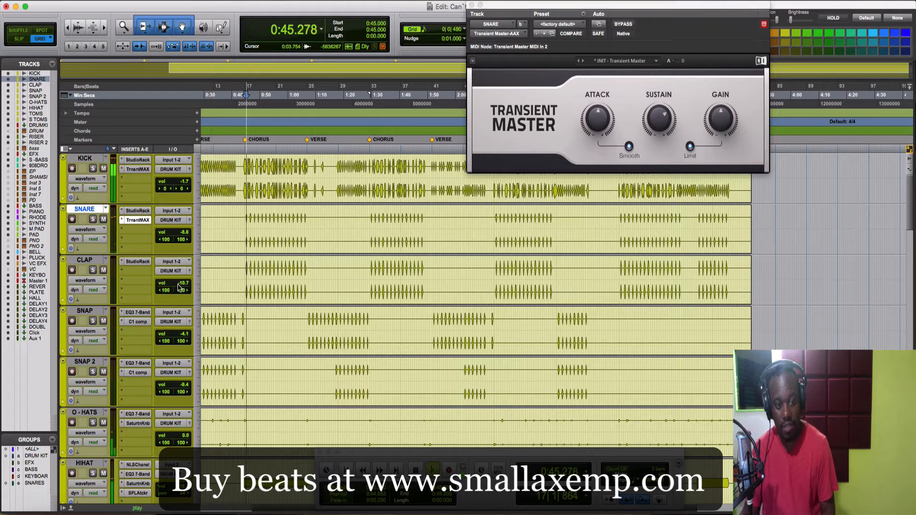
# Step: Solo the CLAP track, open its StudioRack chain and compare the clap with the chain bypassed and active
pyautogui.click(93, 270)
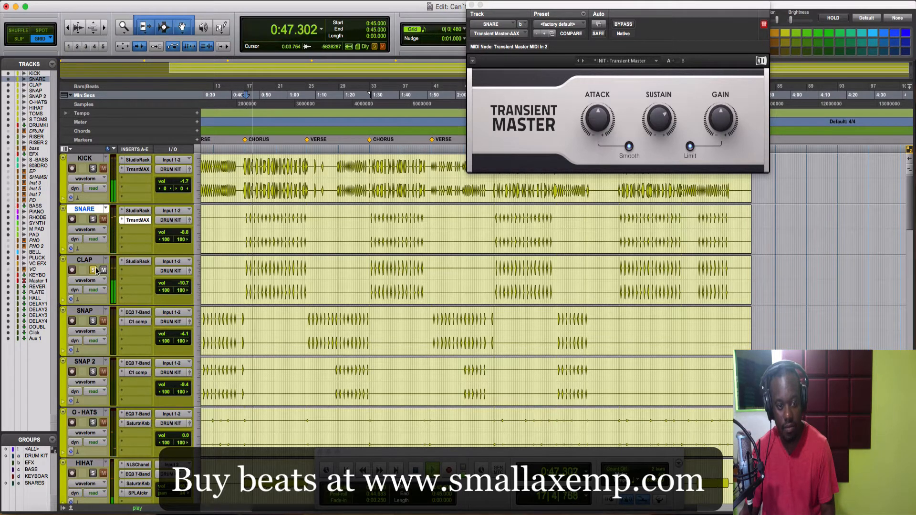
pyautogui.click(143, 263)
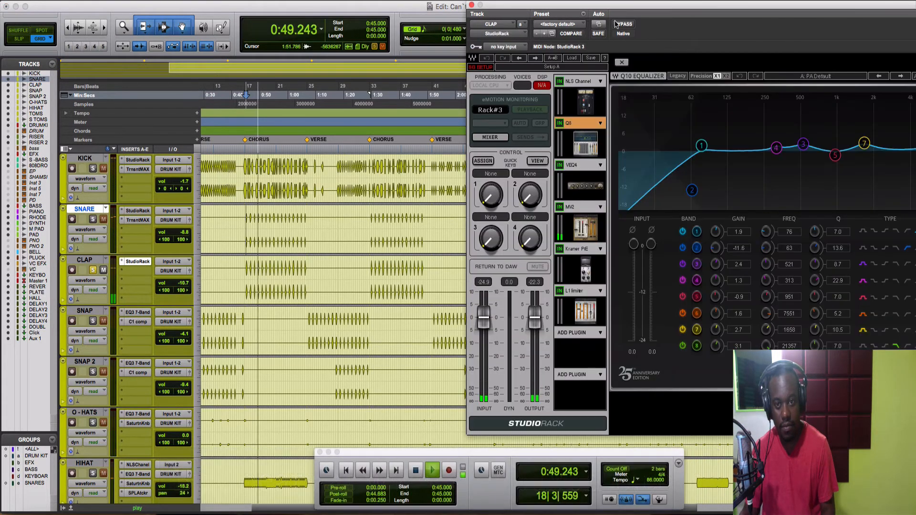
pyautogui.moveTo(600, 5); pyautogui.dragTo(364, 5)
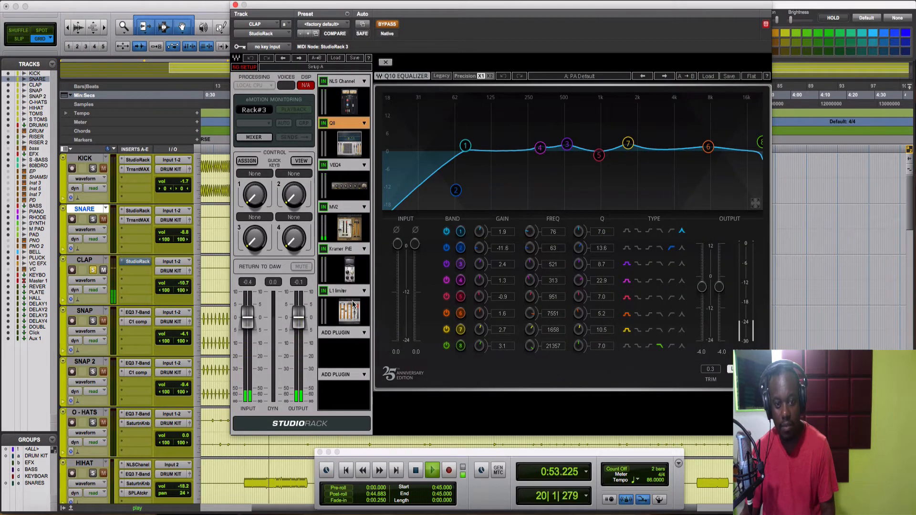
pyautogui.click(388, 27)
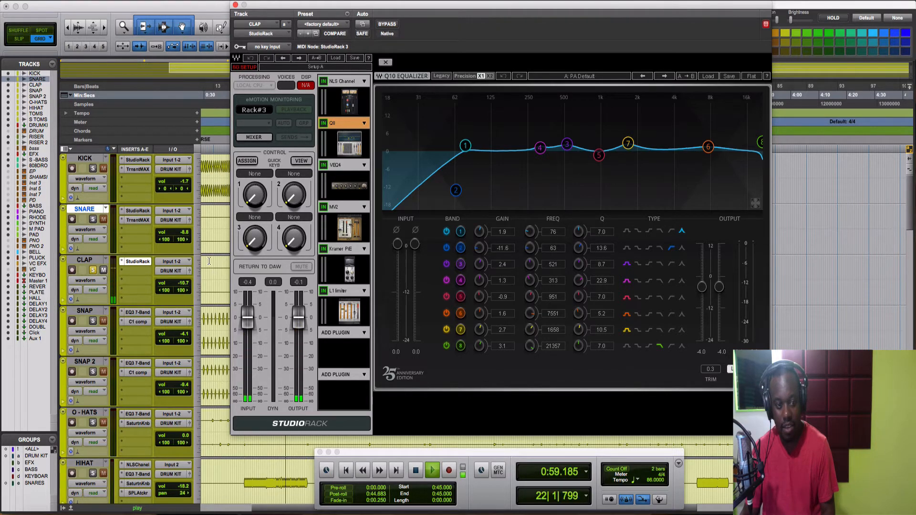
# Step: Unsolo the CLAP track, close its StudioRack window and play the soloed SNAP track from 0:31.046
pyautogui.click(94, 271)
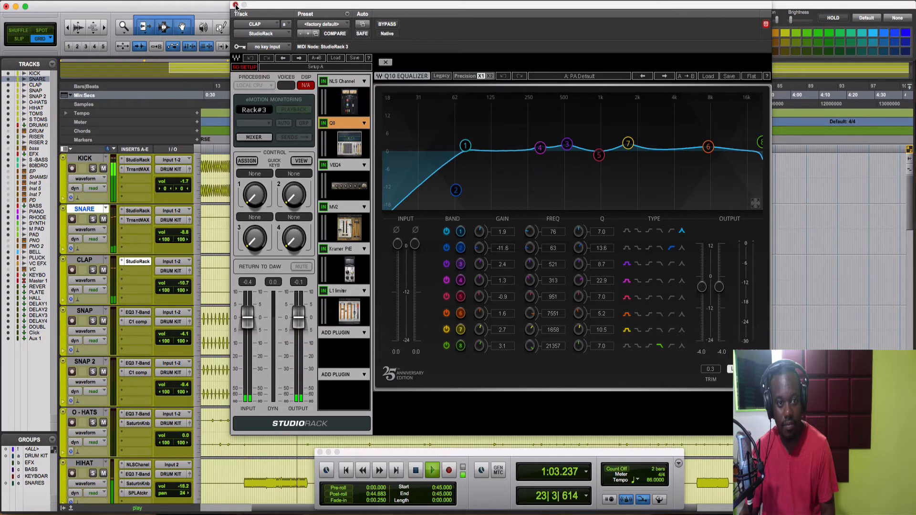
pyautogui.click(138, 261)
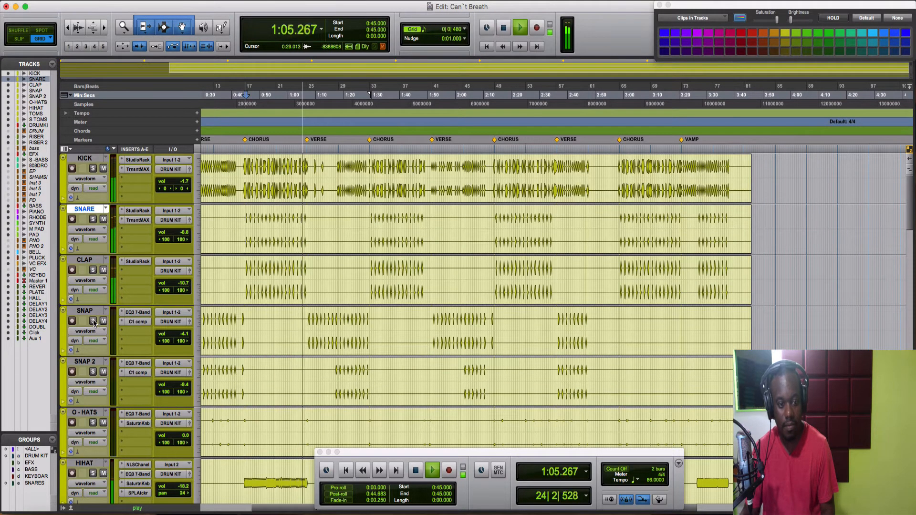
pyautogui.click(92, 320)
pyautogui.press('space')
pyautogui.click(208, 317)
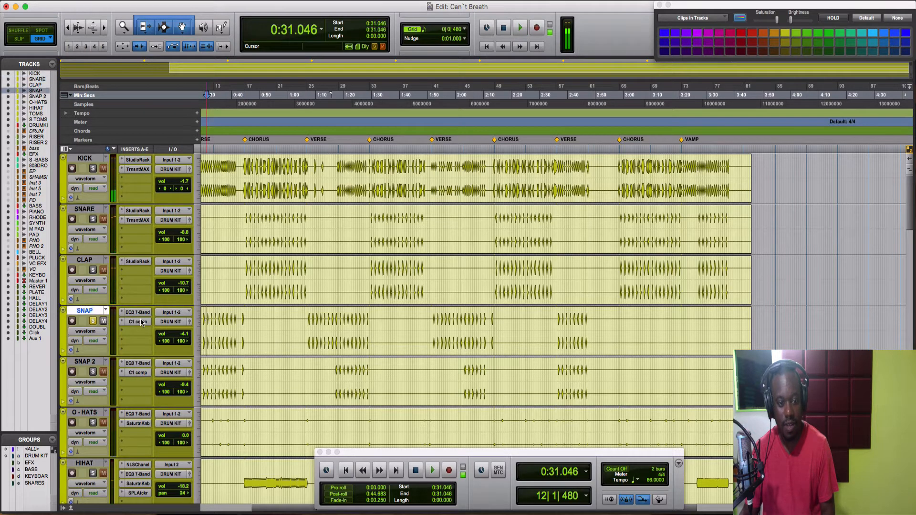
pyautogui.press('space')
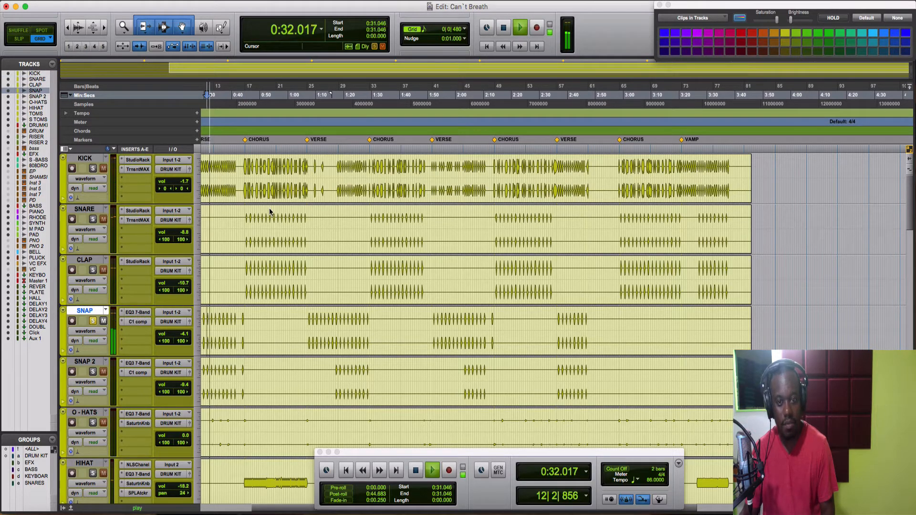
# Step: Examine the EQ3 7-Band and C1 compressor settings on the SNAP track while auditioning it soloed
pyautogui.click(138, 312)
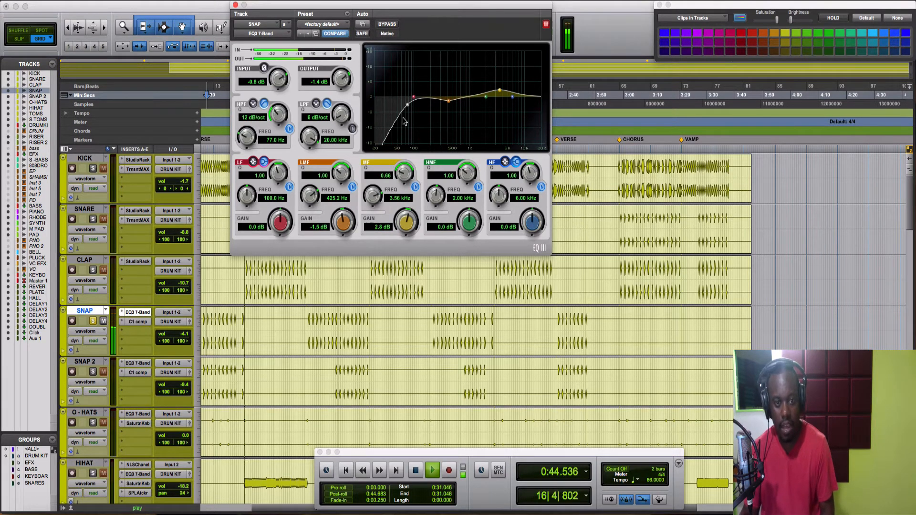
pyautogui.press('space')
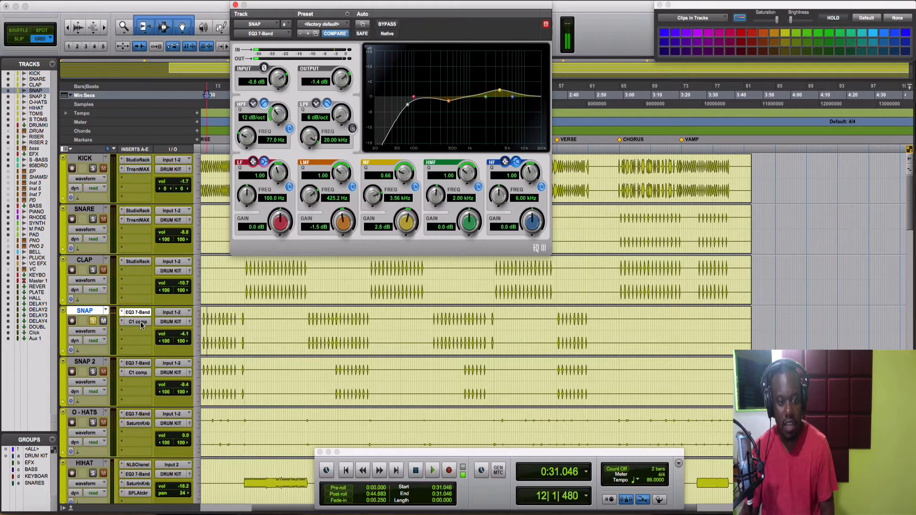
pyautogui.click(138, 321)
pyautogui.press('space')
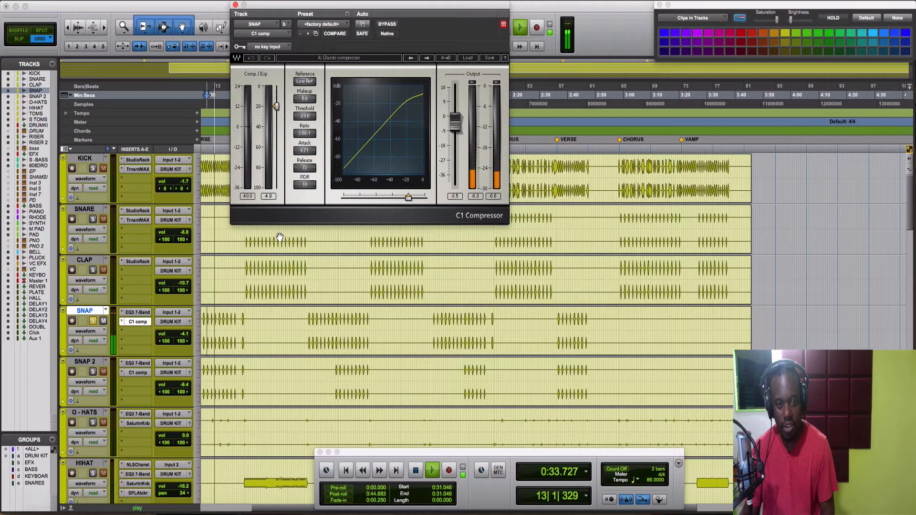
pyautogui.press('space')
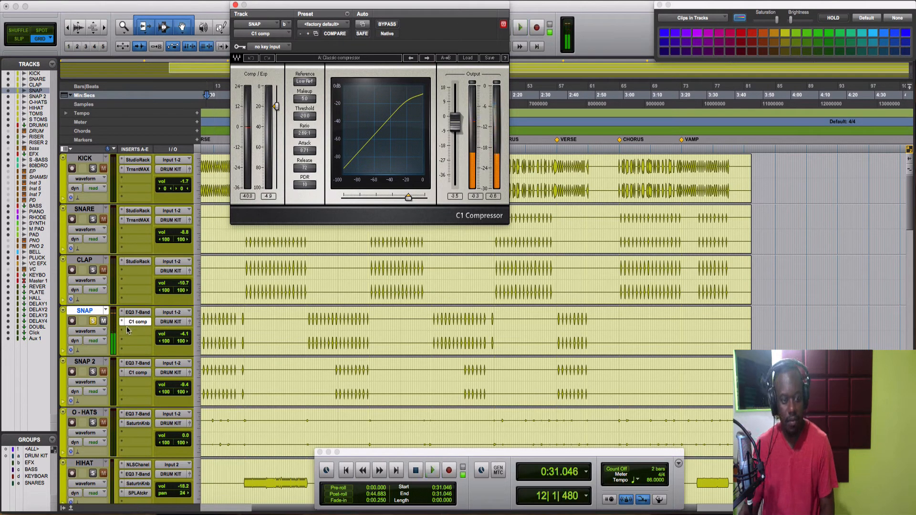
# Step: Compare the SNAP 2 track's EQ3 7-Band with SNAP's, view SNAP 2's C1 compressor and unsolo SNAP
pyautogui.click(140, 365)
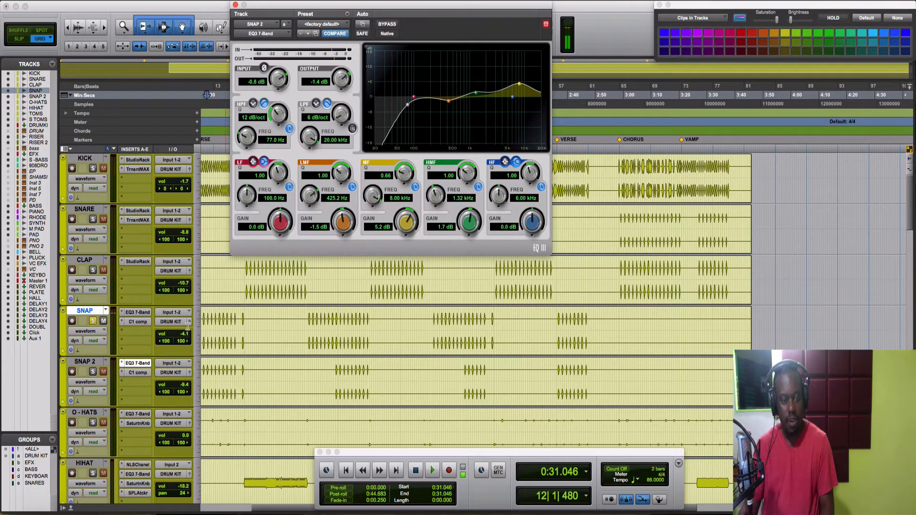
pyautogui.click(142, 314)
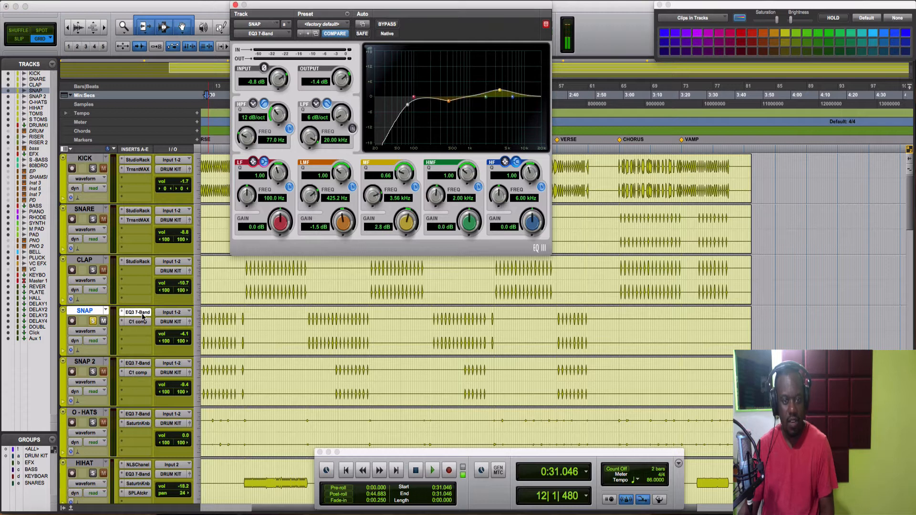
pyautogui.click(138, 373)
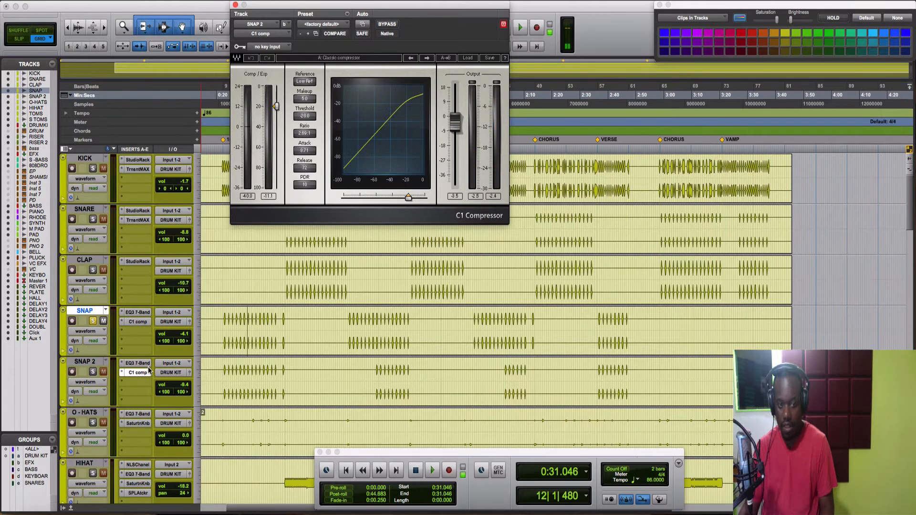
pyautogui.click(85, 319)
# Step: Solo the O-HATS track and audition it from 0:31.046 with its EQ3 7-Band settings open
pyautogui.scroll(-2, 175, 362)
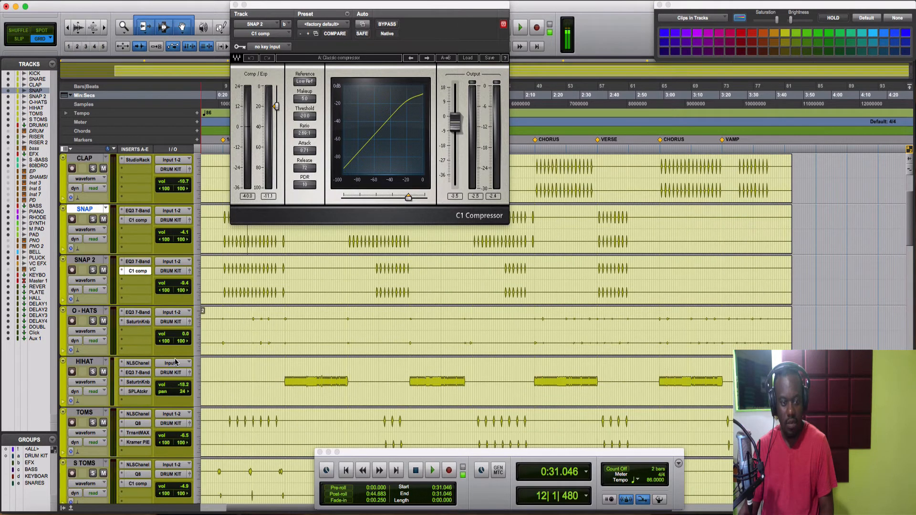
pyautogui.click(141, 313)
pyautogui.click(93, 321)
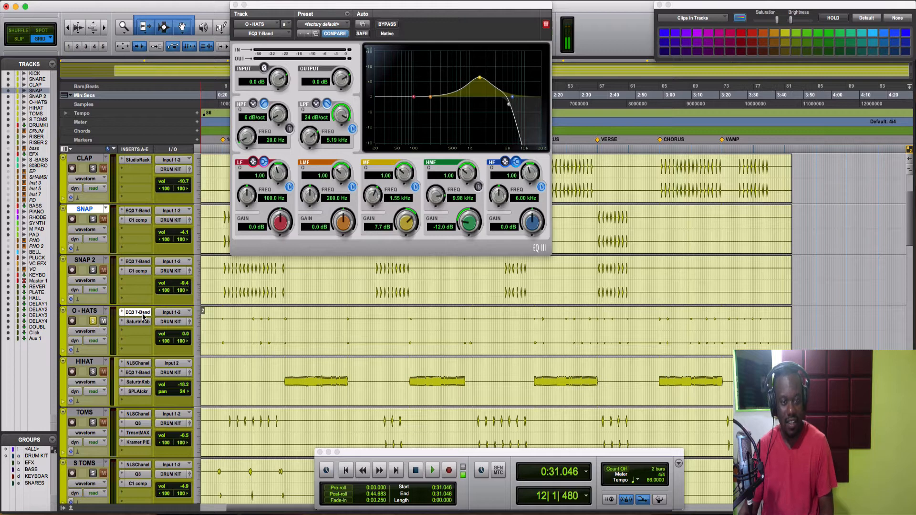
pyautogui.press('space')
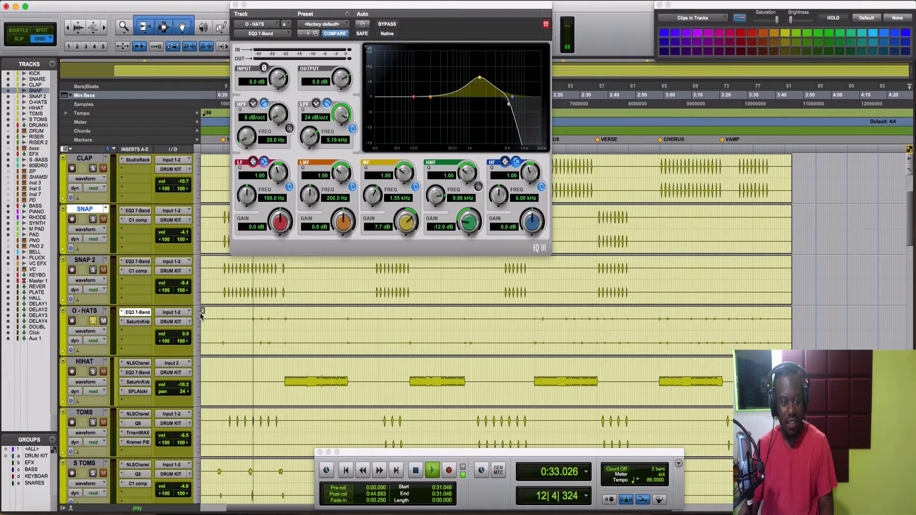
pyautogui.press('space')
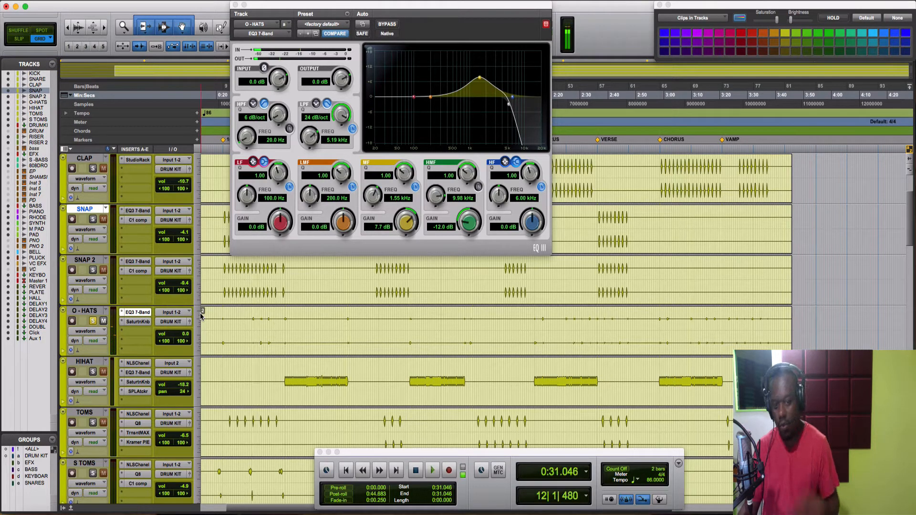
pyautogui.press('space')
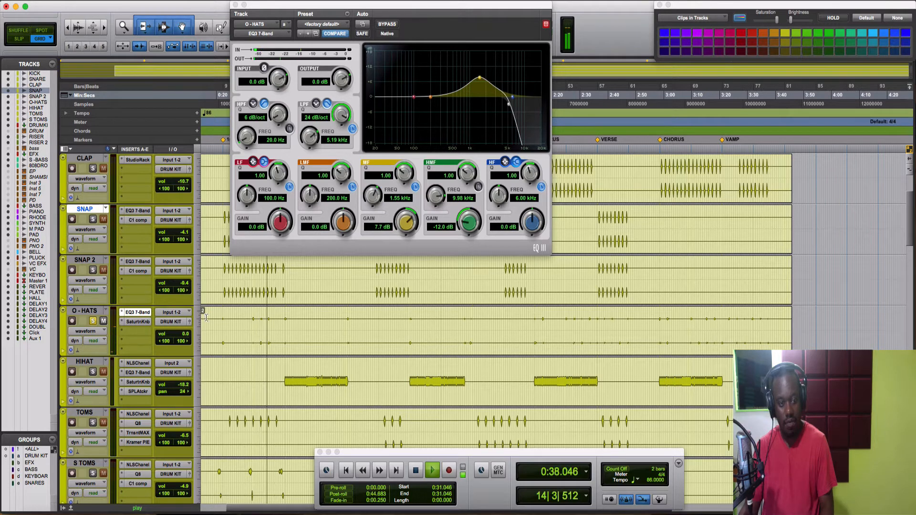
pyautogui.press('space')
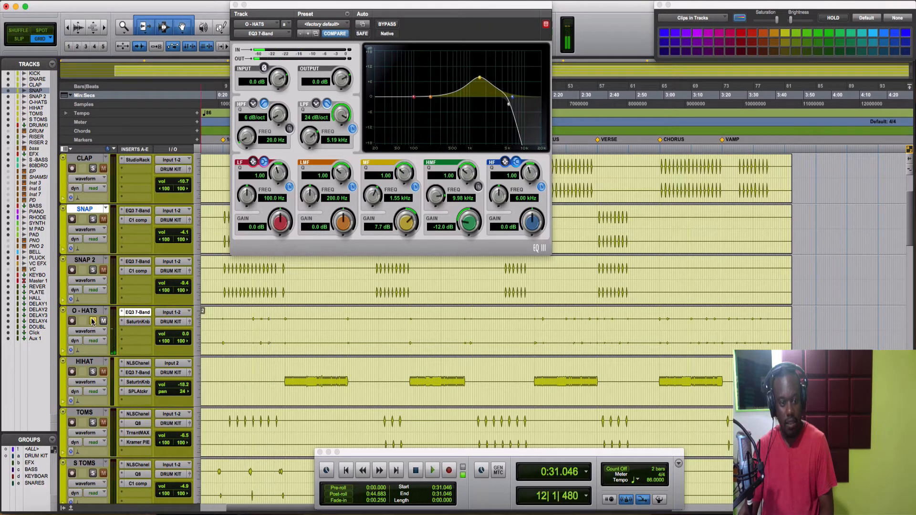
# Step: Open the Saturation Knob on the O-HATS track and compare the soloed open hats with the plug-in bypassed and active
pyautogui.click(134, 322)
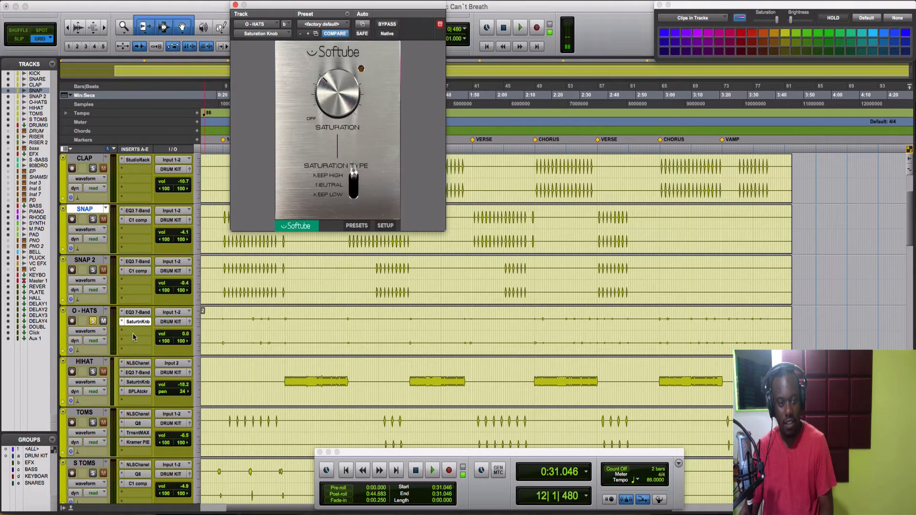
pyautogui.press('space')
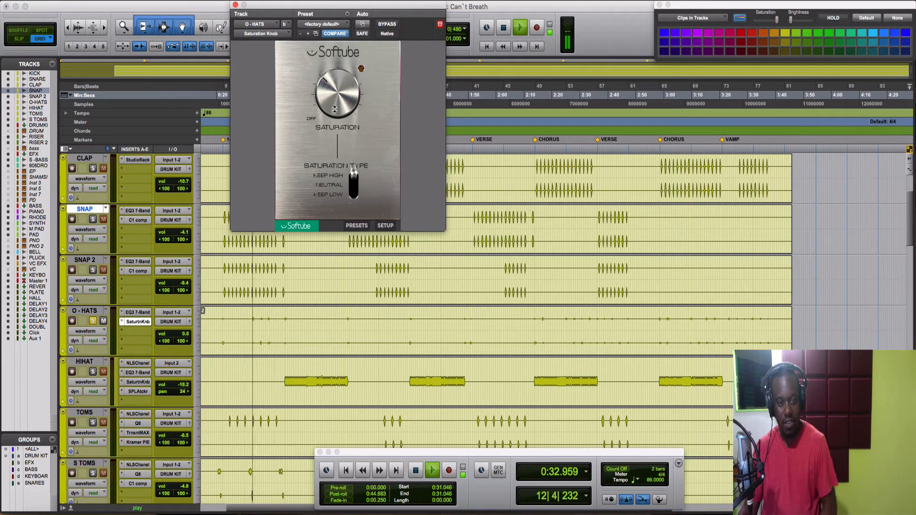
pyautogui.press('space')
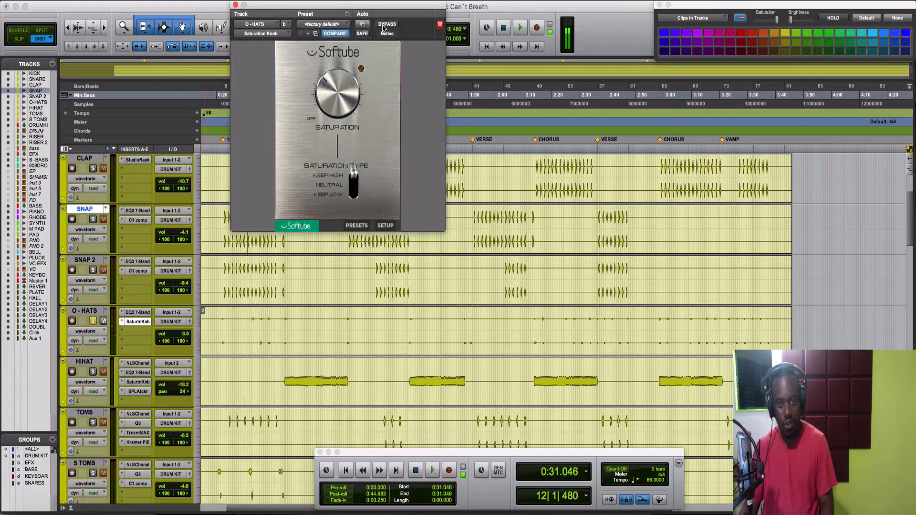
pyautogui.click(383, 25)
pyautogui.press('space')
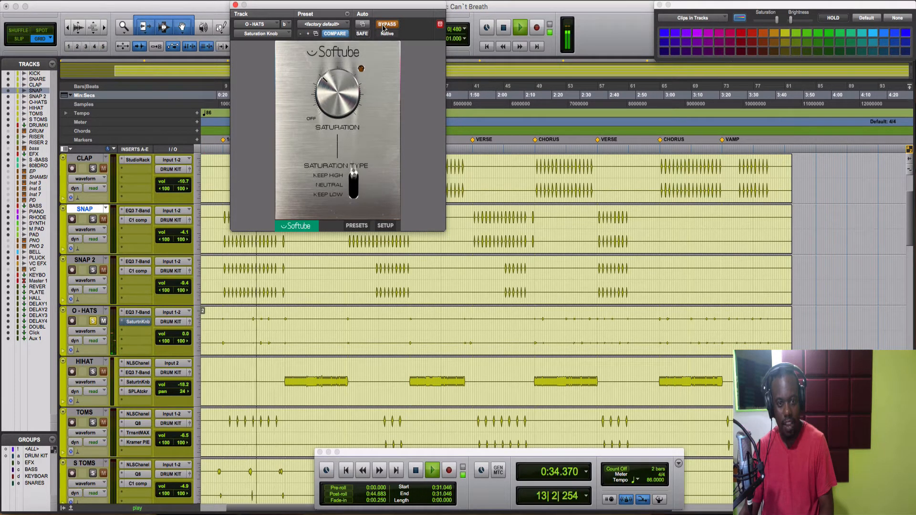
pyautogui.press('space')
pyautogui.press('space')
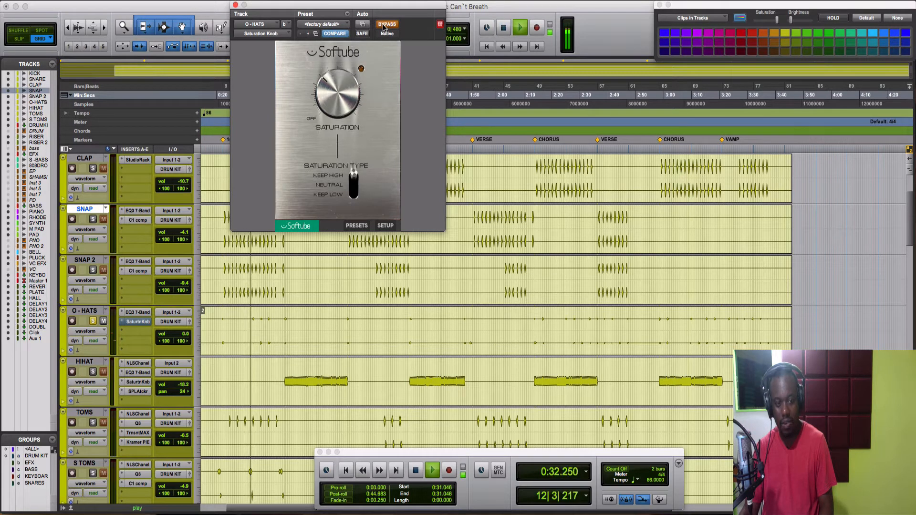
pyautogui.click(387, 25)
pyautogui.press('space')
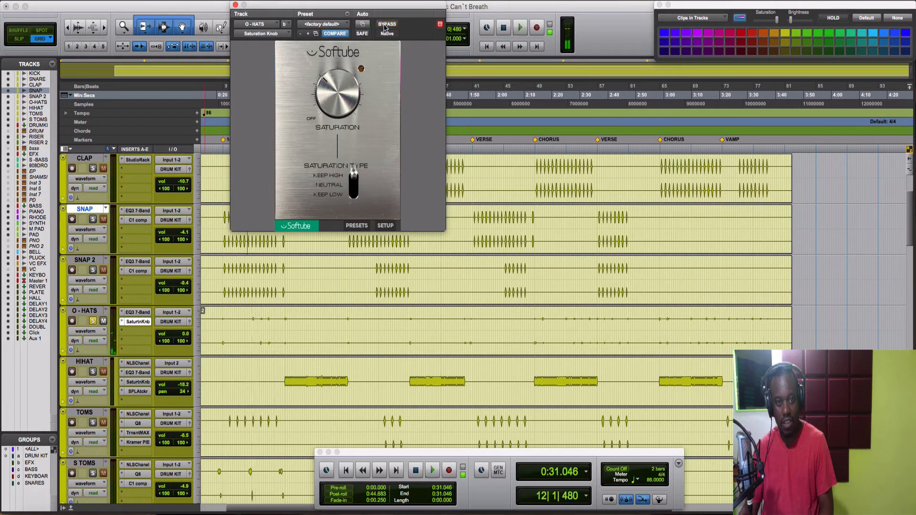
pyautogui.press('space')
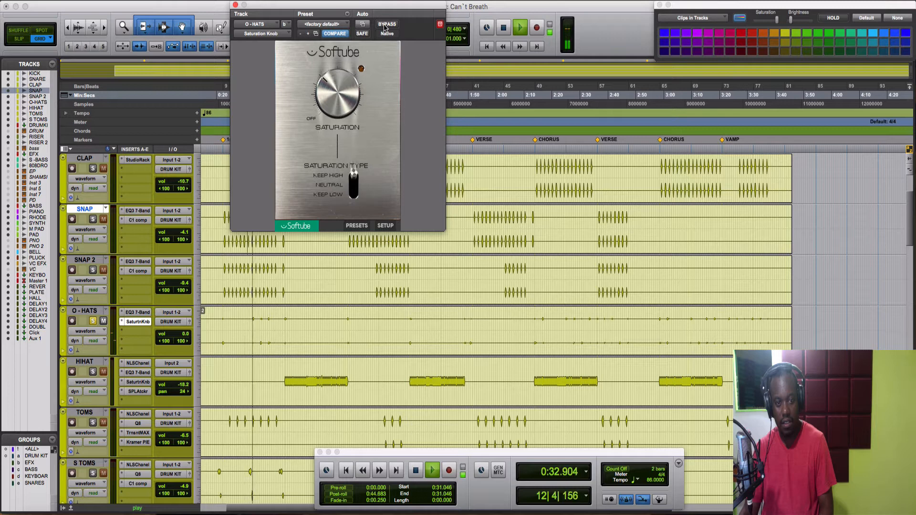
pyautogui.press('space')
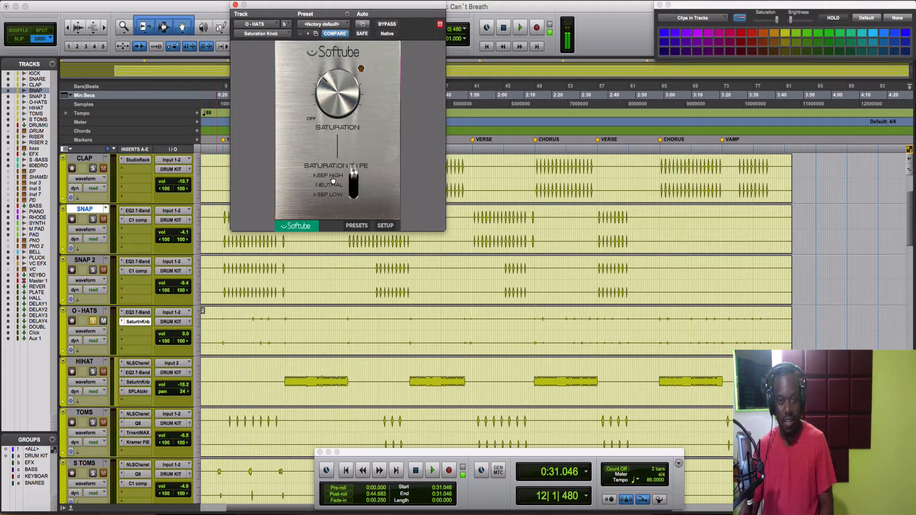
# Step: Switch the solo from O-HATS to HIHAT, play from the first chorus and examine the hi-hat's NLS Channel and EQ3 7-Band settings
pyautogui.click(93, 322)
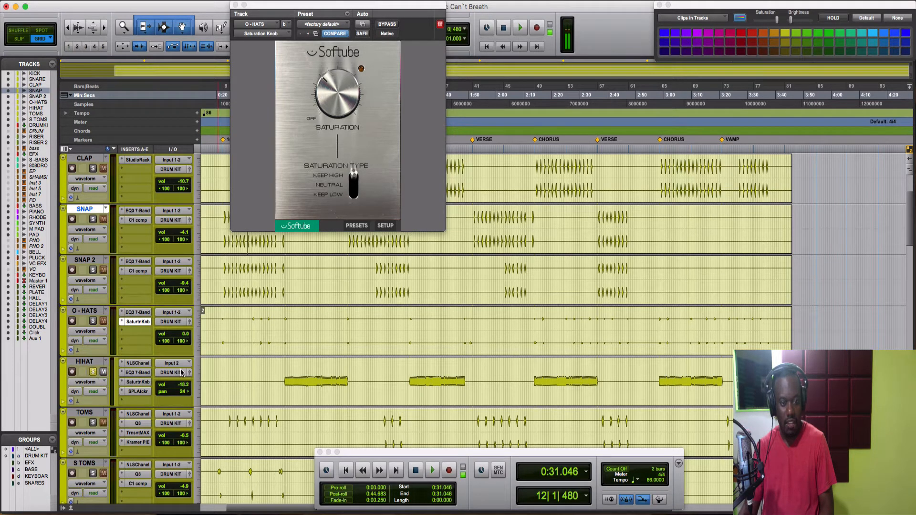
pyautogui.click(285, 380)
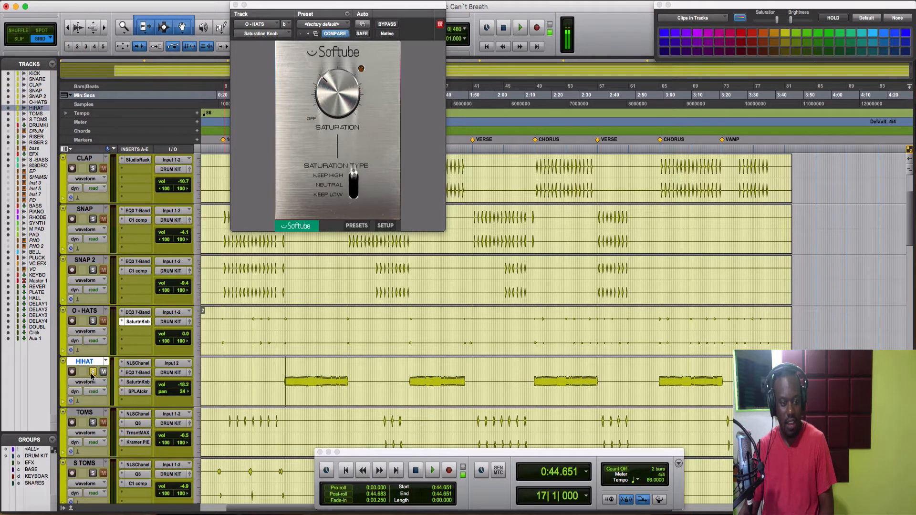
pyautogui.press('space')
pyautogui.click(92, 372)
pyautogui.click(138, 364)
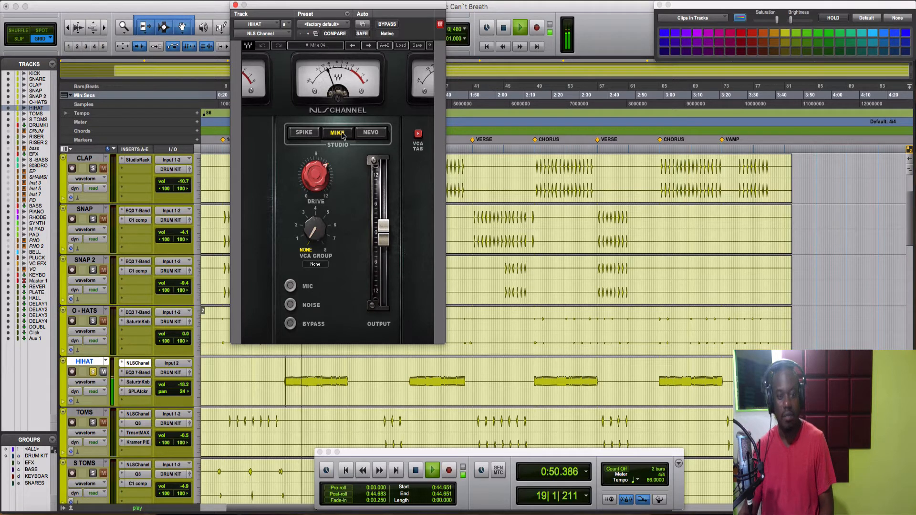
pyautogui.click(143, 373)
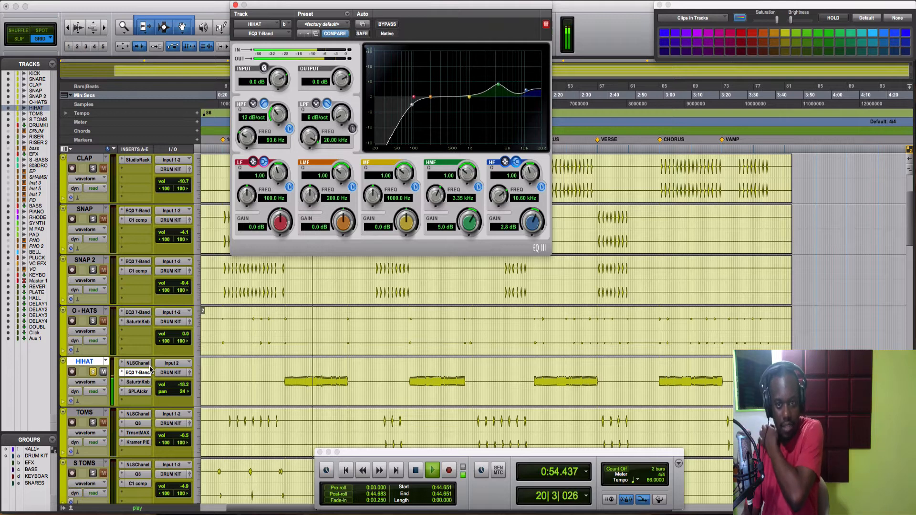
# Step: Open the HIHAT track's Saturation Knob and compare the soloed hi-hat with the plug-in bypassed and active
pyautogui.click(135, 382)
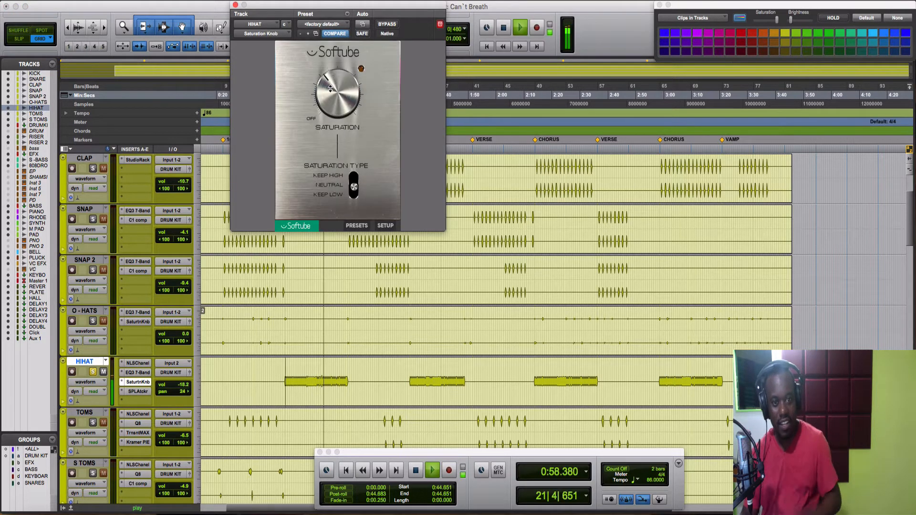
pyautogui.click(386, 25)
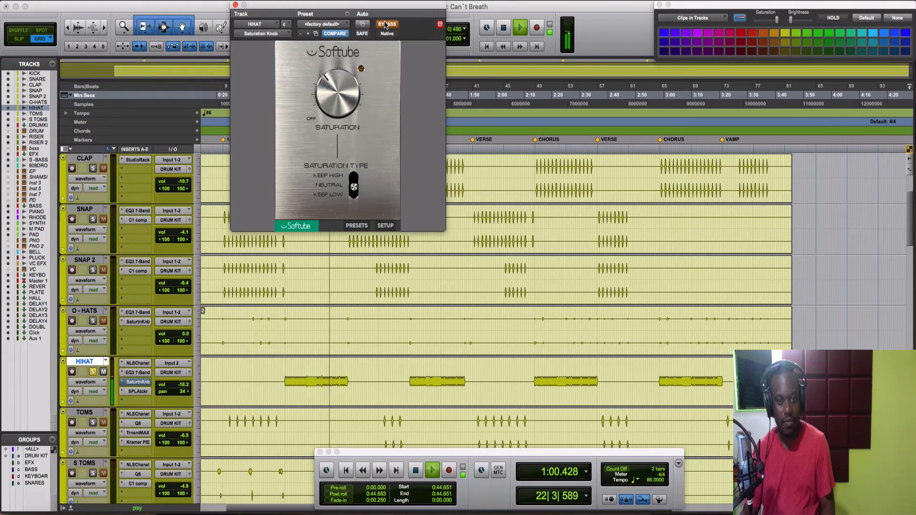
pyautogui.click(385, 25)
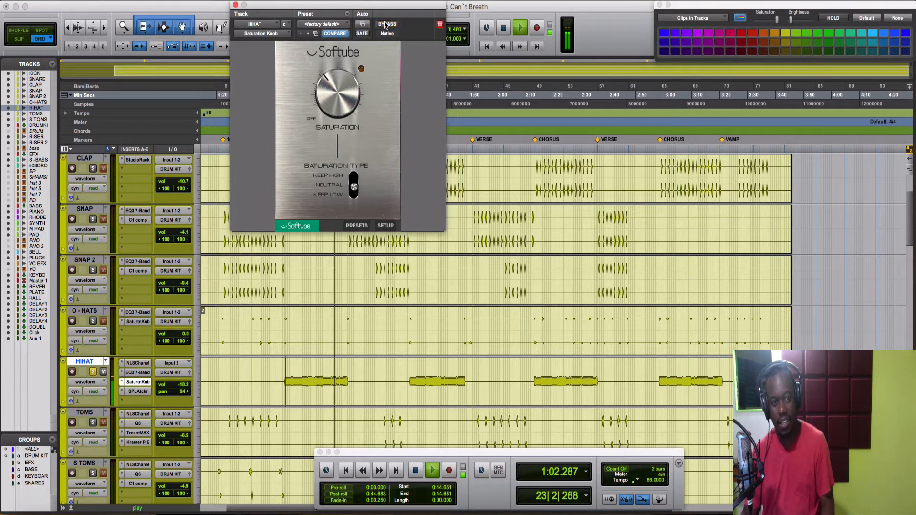
pyautogui.press('space')
# Step: Open the HIHAT track's SPL Attacker and compare the soloed hi-hat with the plug-in bypassed and active
pyautogui.click(137, 392)
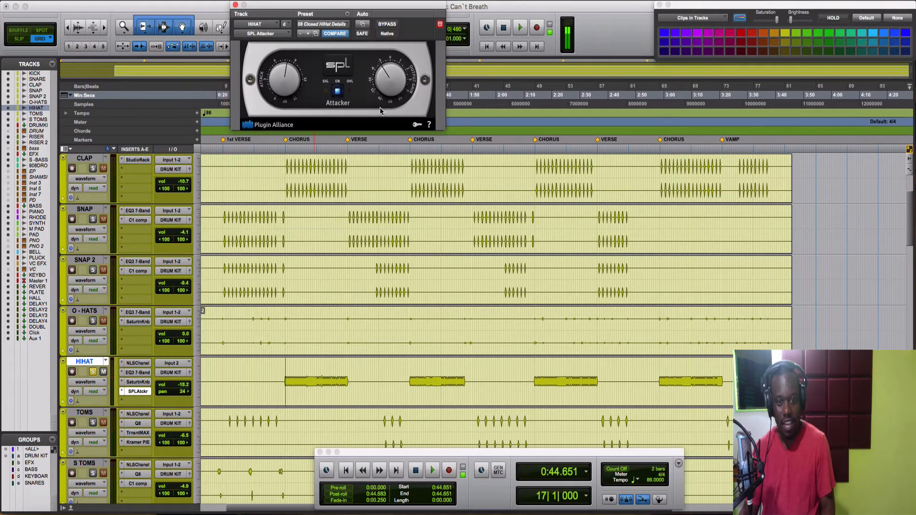
pyautogui.press('space')
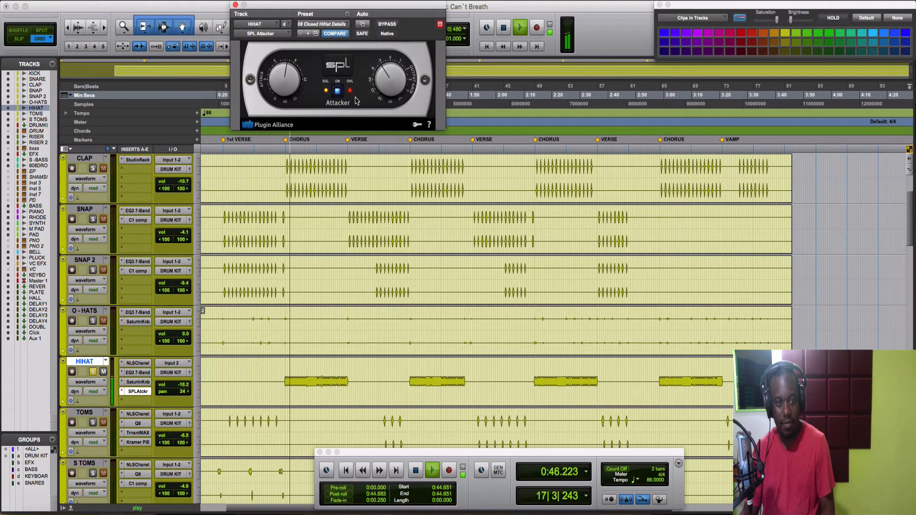
pyautogui.click(391, 26)
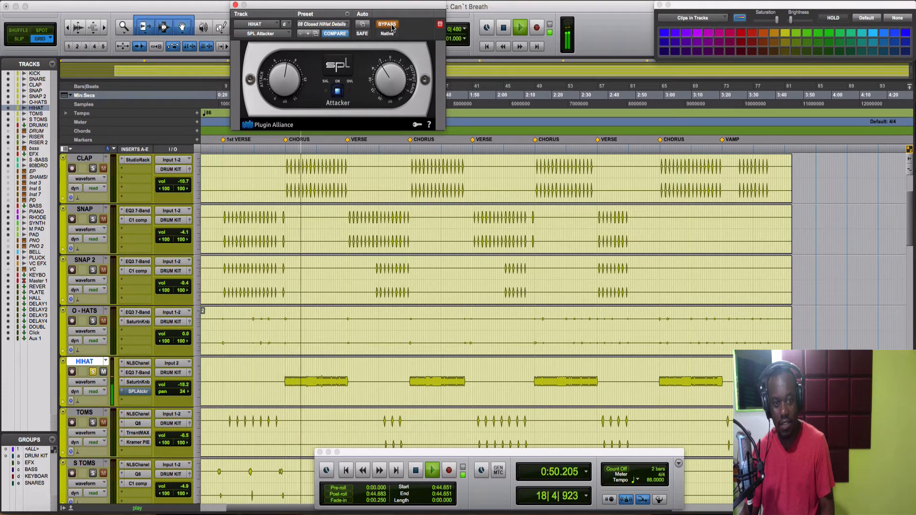
pyautogui.click(391, 26)
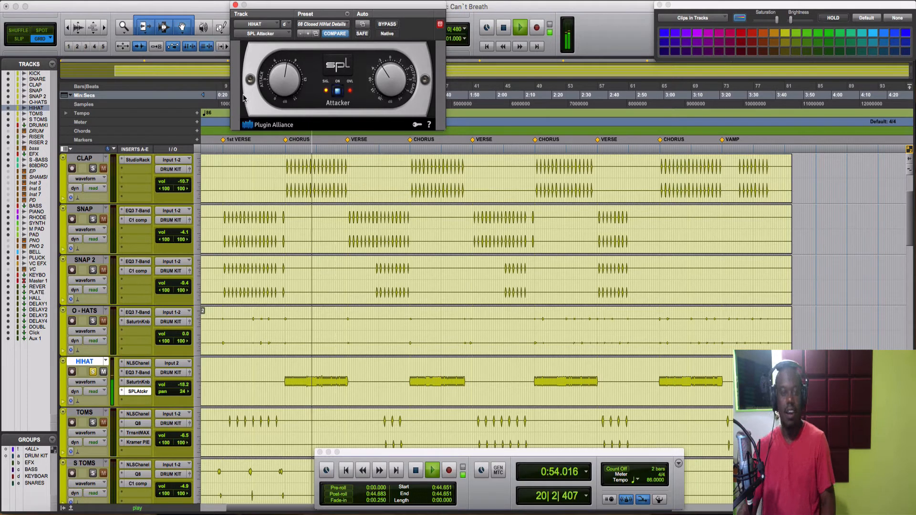
pyautogui.press('space')
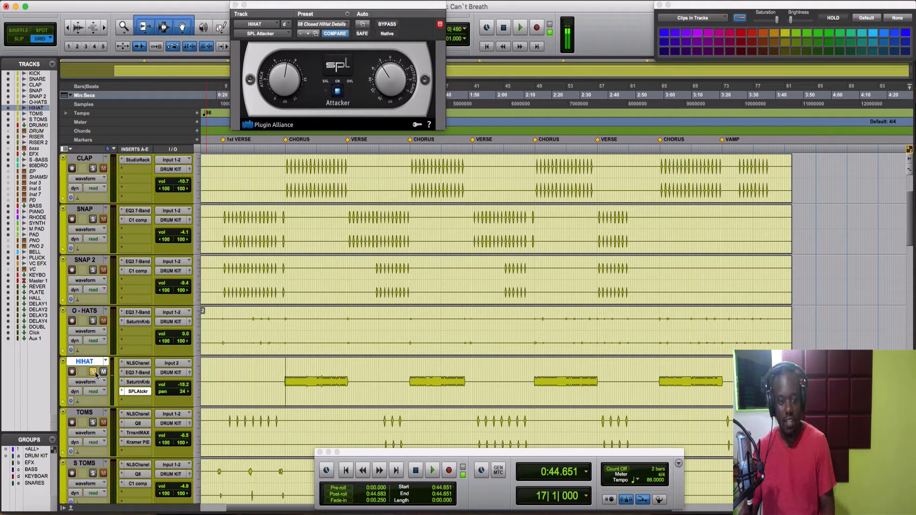
# Step: Switch the solo from HIHAT to TOMS, play from 0:23.720 and examine the toms' NLS Channel settings
pyautogui.click(227, 419)
pyautogui.click(96, 426)
pyautogui.press('space')
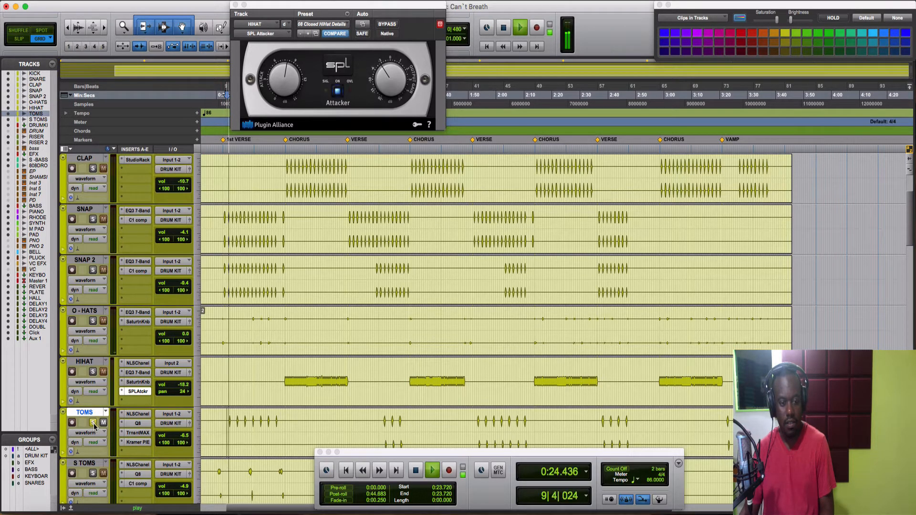
pyautogui.click(129, 424)
pyautogui.click(134, 414)
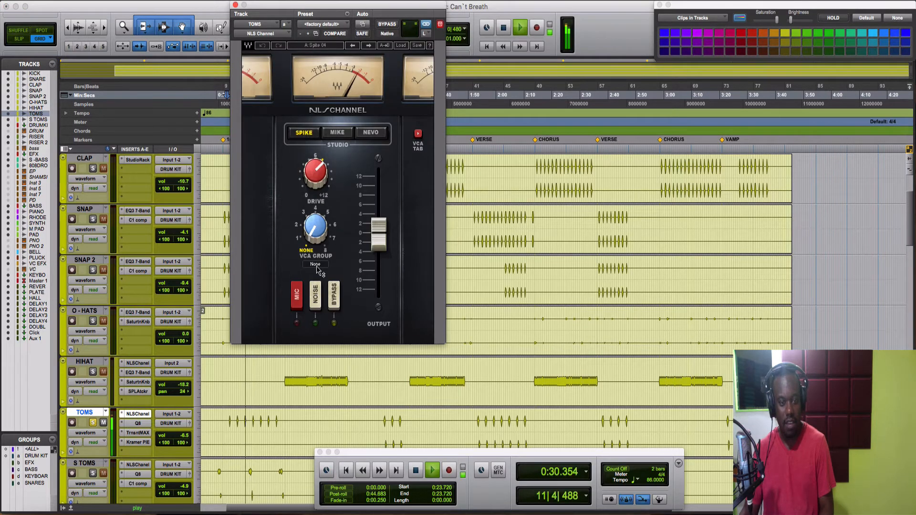
pyautogui.press('space')
# Step: Audition the soloed toms while examining their Q8 equalizer bands and the Sustain amount in Transient Master
pyautogui.click(136, 423)
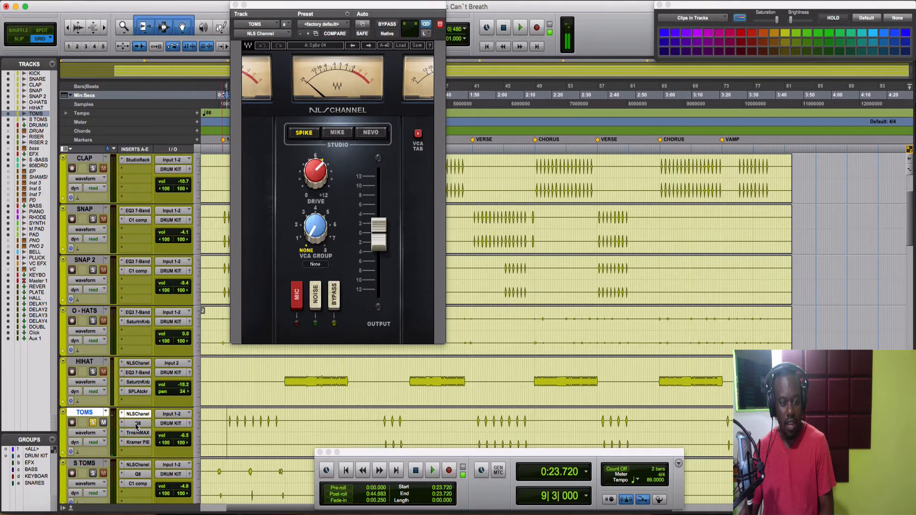
pyautogui.press('space')
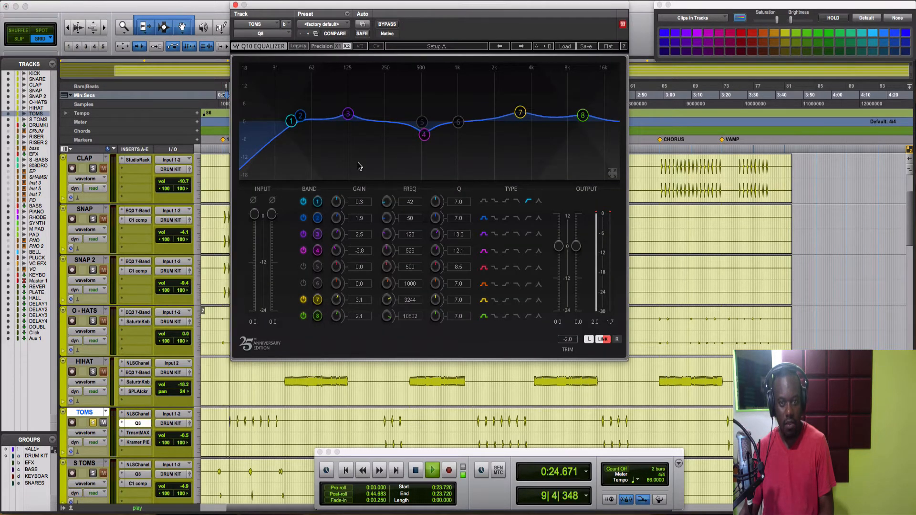
pyautogui.press('space')
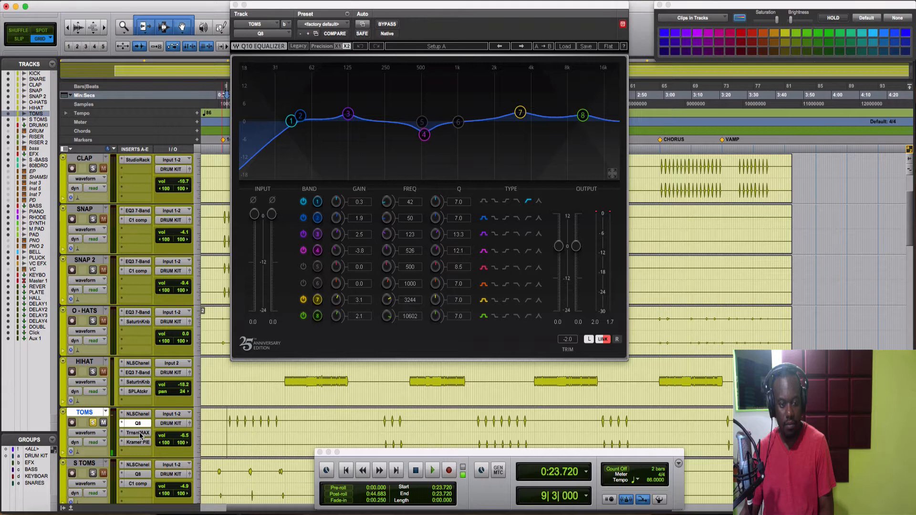
pyautogui.click(140, 436)
pyautogui.press('space')
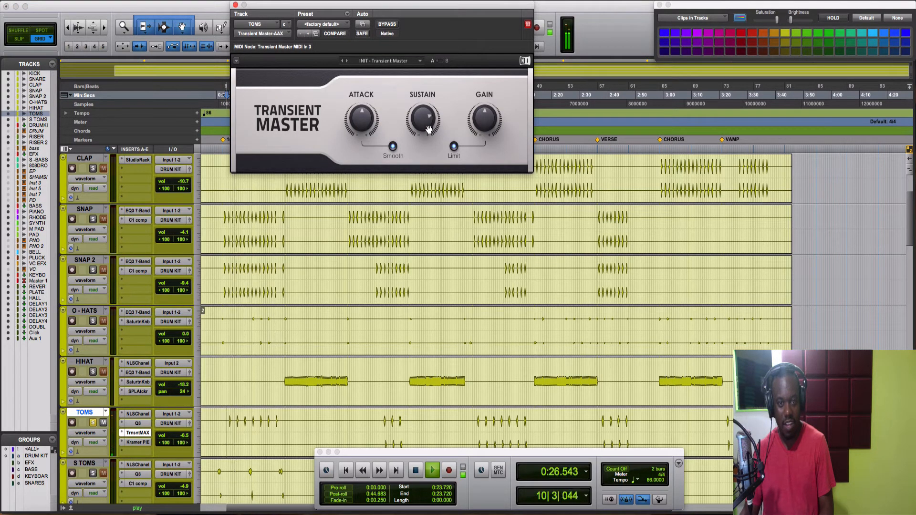
pyautogui.moveTo(427, 131)
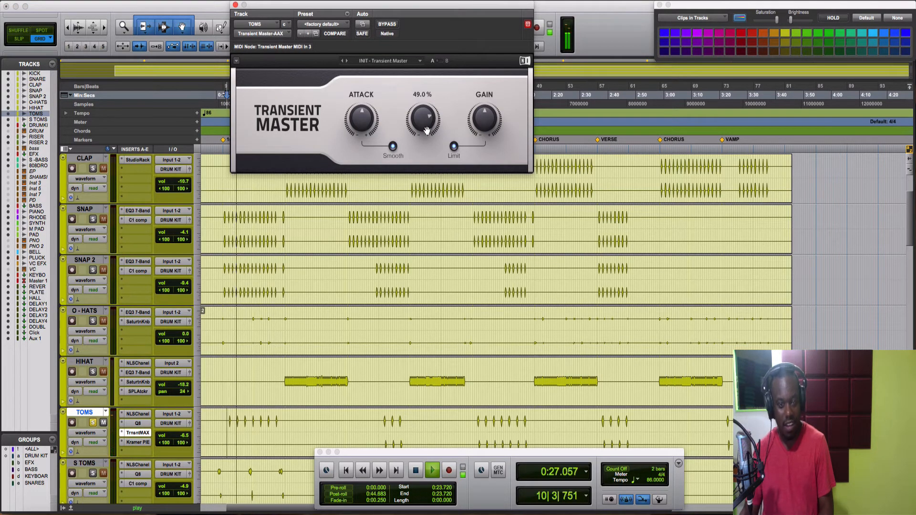
pyautogui.press('space')
# Step: Open the TOMS track's Kramer PIE compressor and play the soloed toms to check its gain reduction
pyautogui.click(138, 442)
pyautogui.press('space')
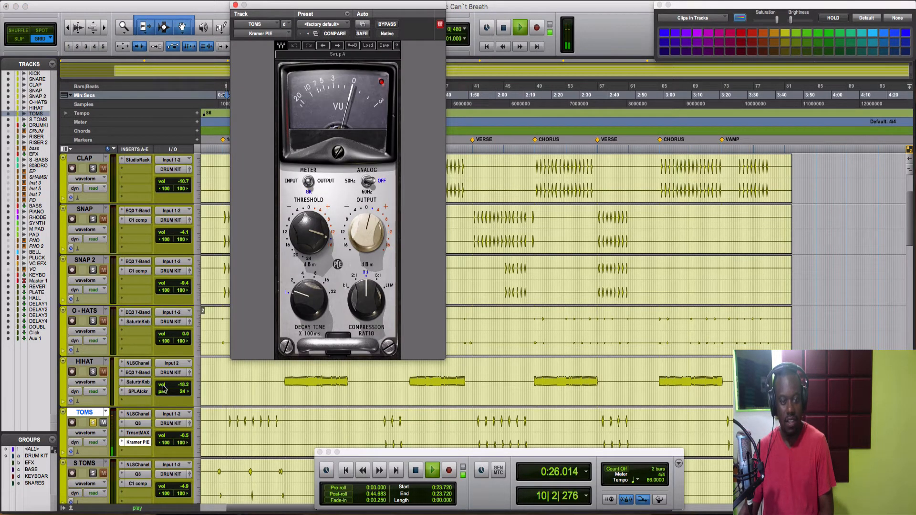
pyautogui.press('space')
# Step: Switch the solo from TOMS to S TOMS and audition that track from 0:20.232
pyautogui.click(93, 423)
pyautogui.scroll(-1, 339, 436)
pyautogui.scroll(-1, 340, 436)
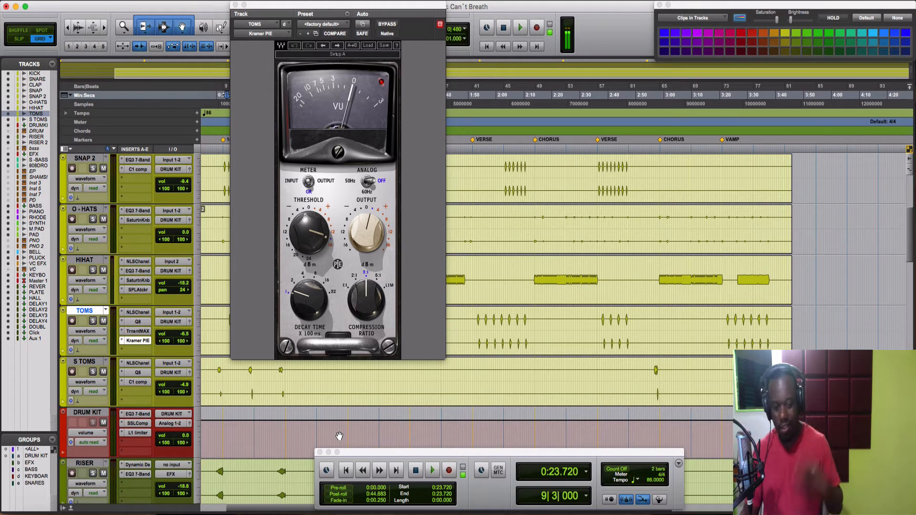
pyautogui.click(218, 374)
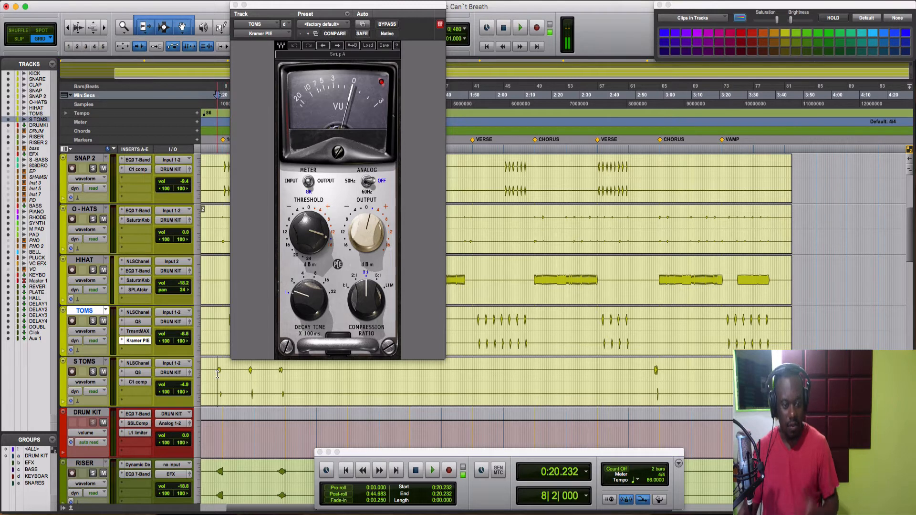
pyautogui.click(93, 372)
pyautogui.press('space')
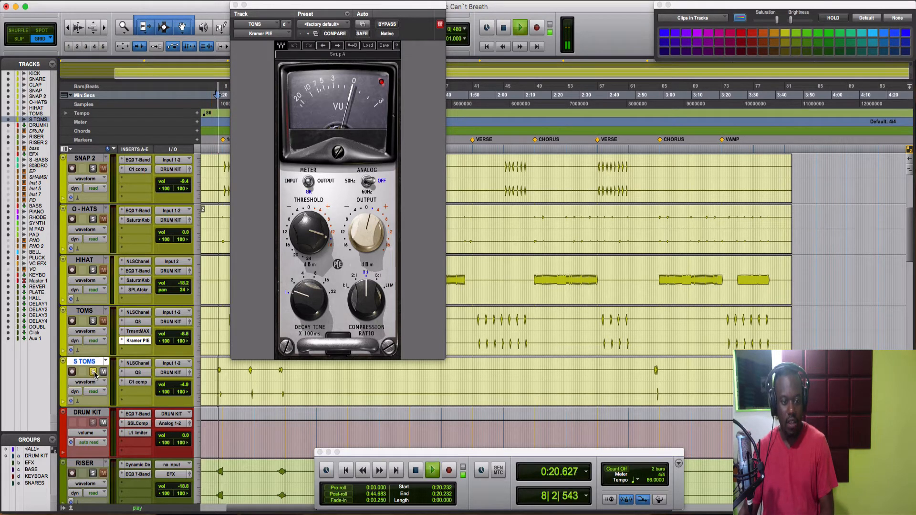
pyautogui.press('space')
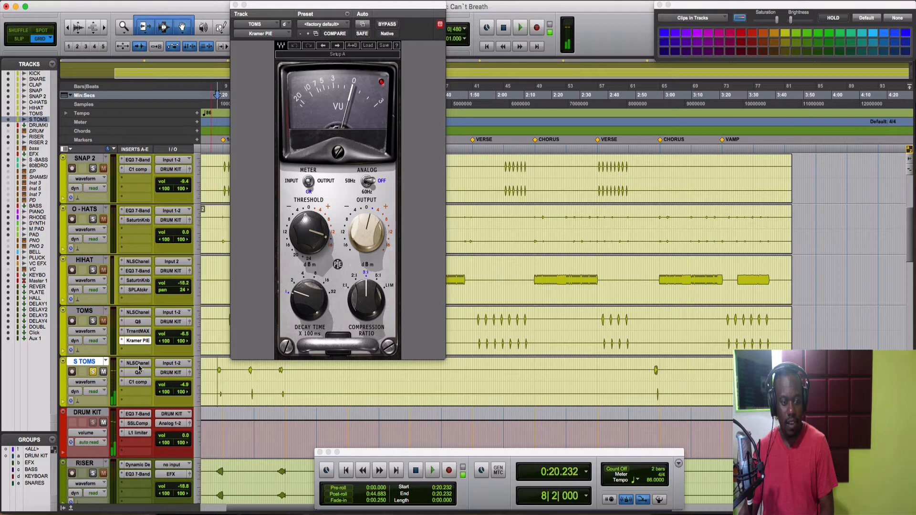
# Step: Examine the NLS Channel and Q8 equalizer settings on the S TOMS track and audition it soloed
pyautogui.click(138, 363)
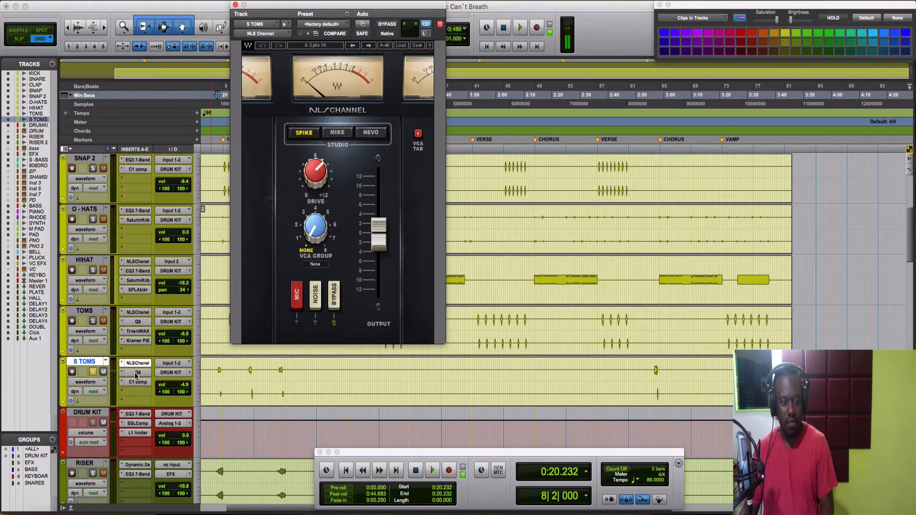
pyautogui.click(137, 372)
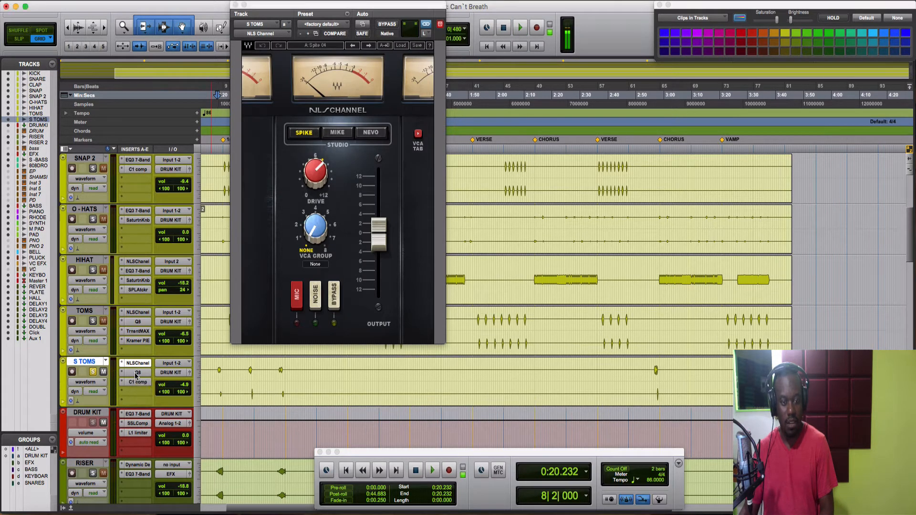
pyautogui.press('space')
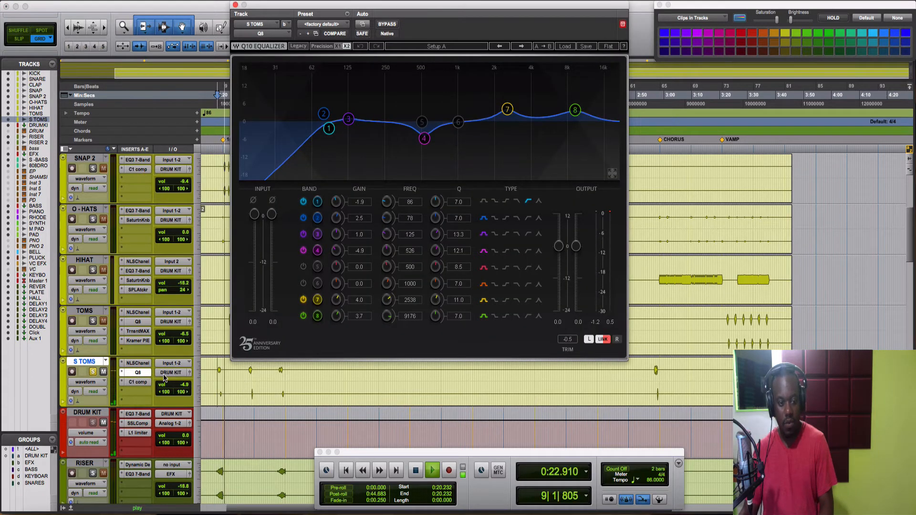
pyautogui.press('space')
# Step: Open the S TOMS track's C1 compressor and audition the soloed track through it
pyautogui.click(138, 382)
pyautogui.press('space')
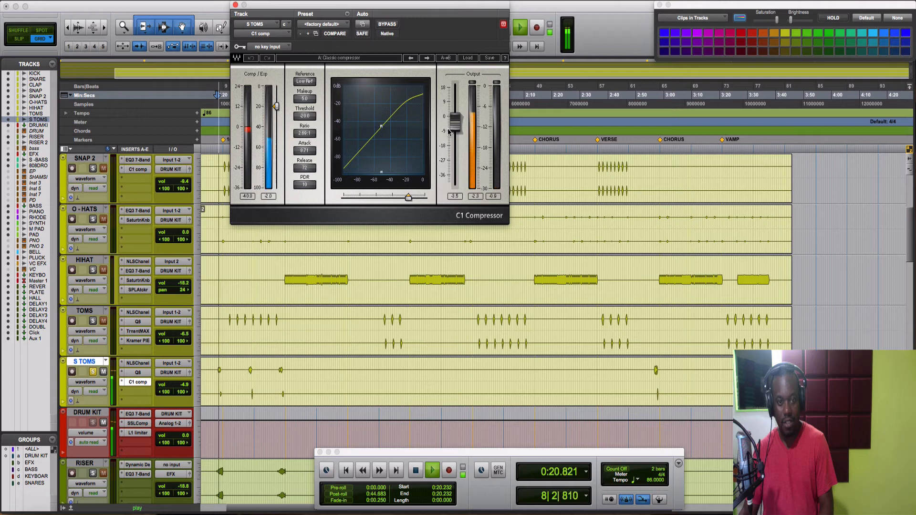
pyautogui.press('space')
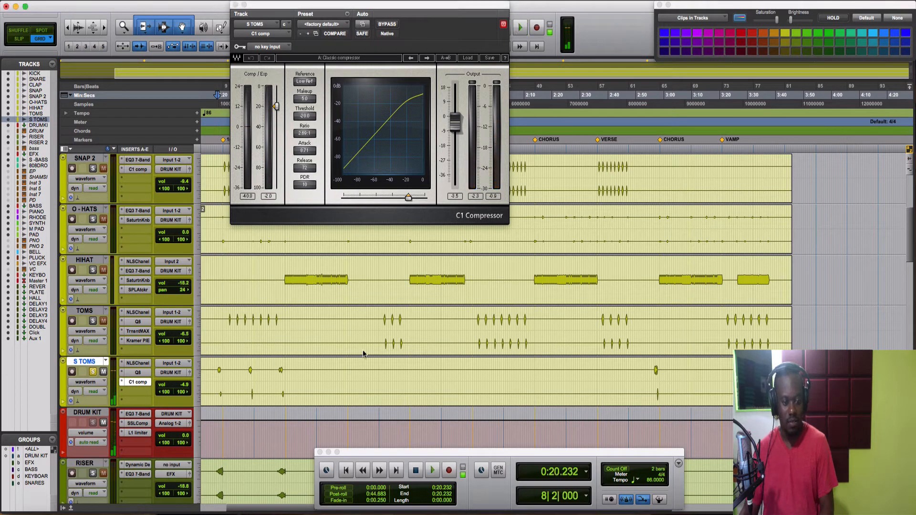
# Step: Unsolo S TOMS, open the RISER track's Dynamic Delay and play the riser in the mix from 0:19.883
pyautogui.scroll(-3, 364, 310)
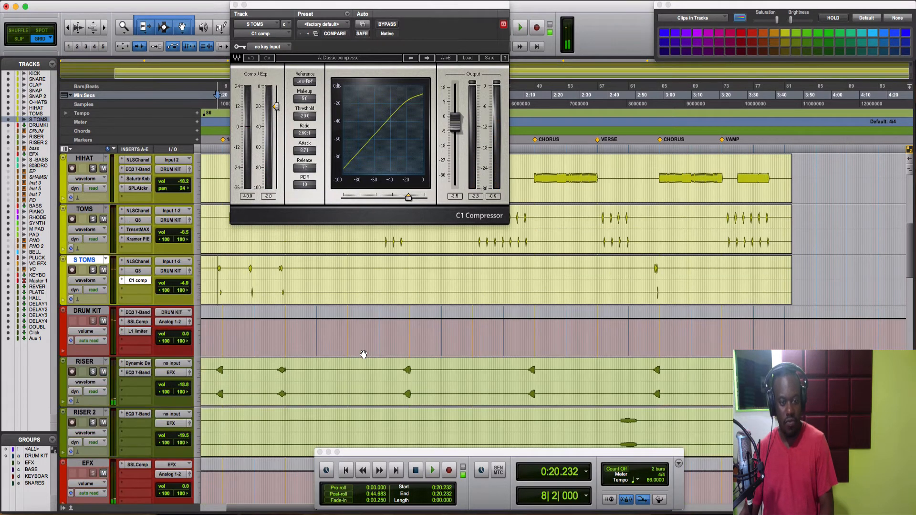
pyautogui.click(217, 371)
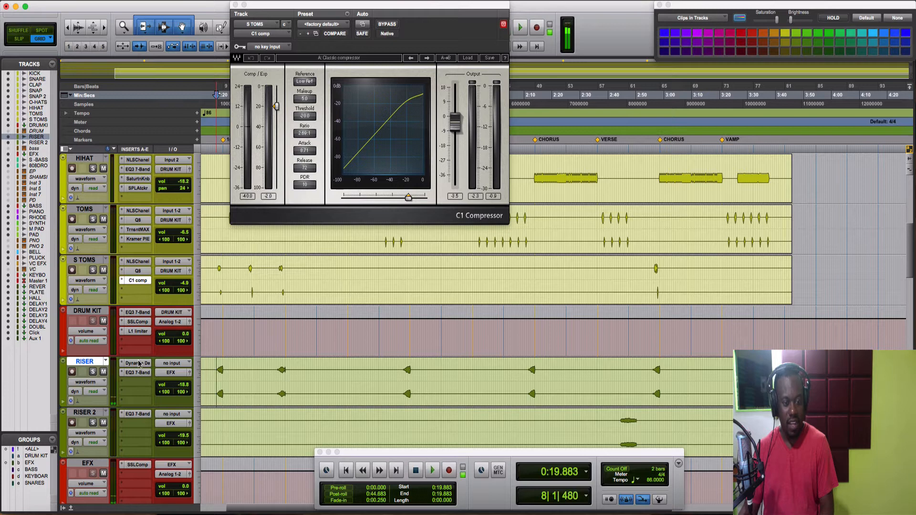
pyautogui.click(138, 364)
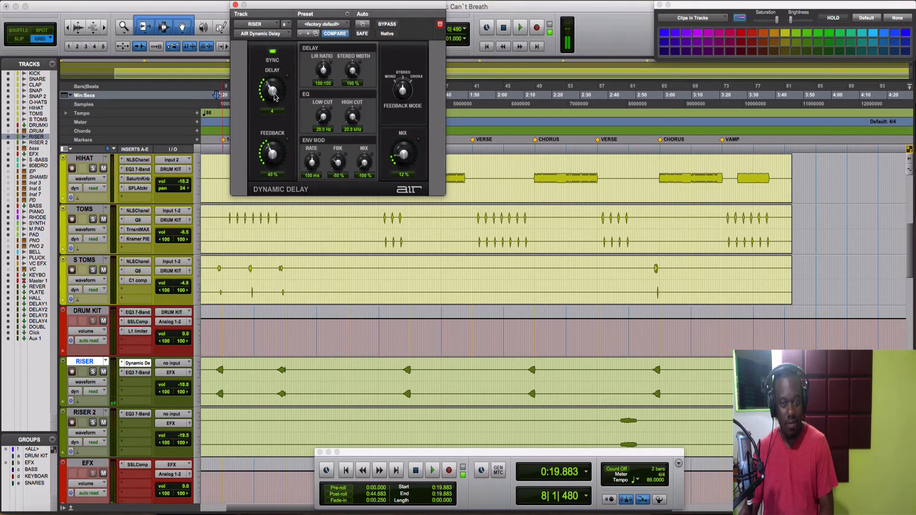
pyautogui.press('space')
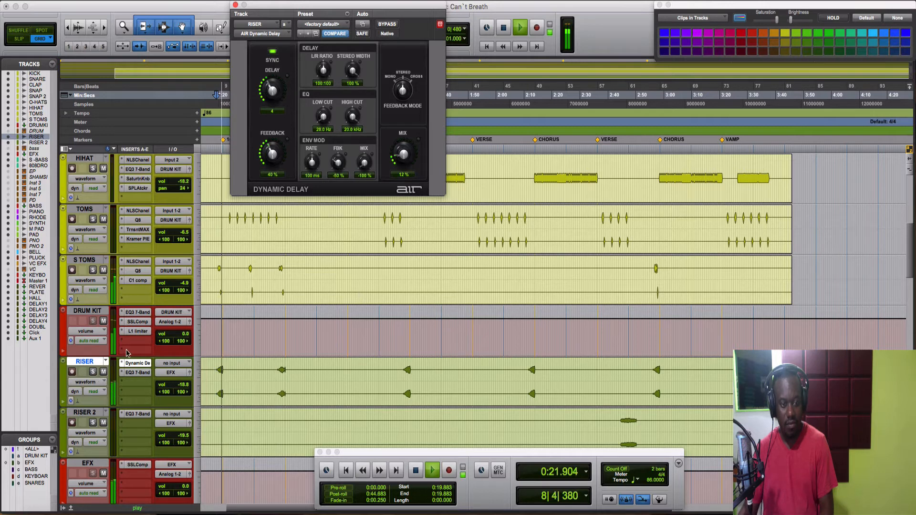
# Step: Change the synced delay time in the RISER track's Dynamic Delay and replay the riser within the mix
pyautogui.scroll(-3, 256, 91)
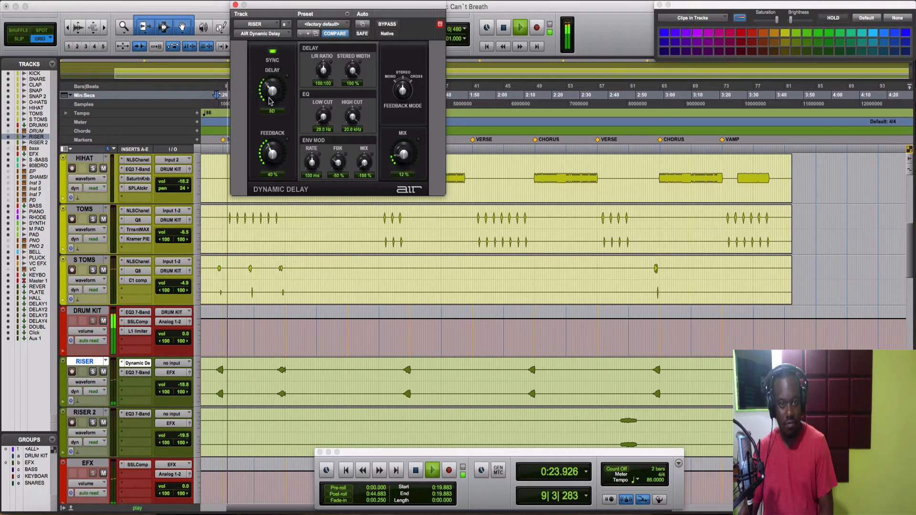
pyautogui.press('space')
pyautogui.press('space')
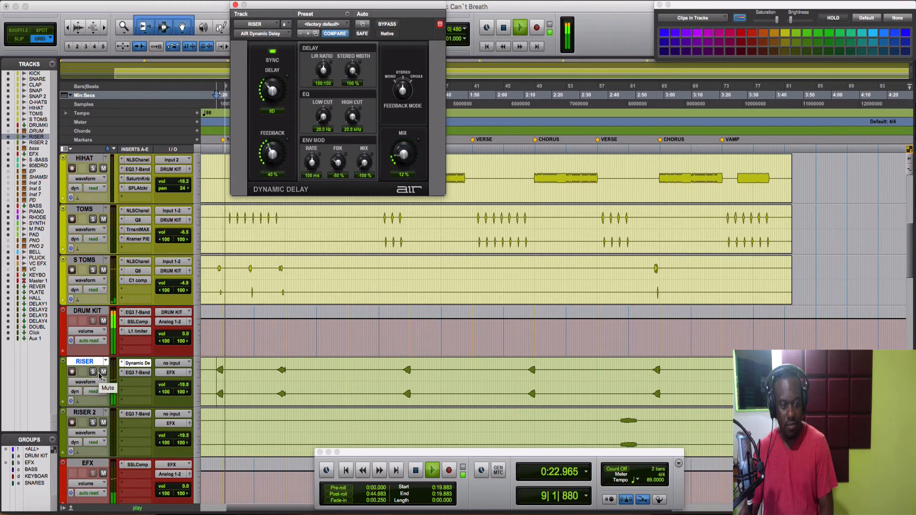
pyautogui.press('space')
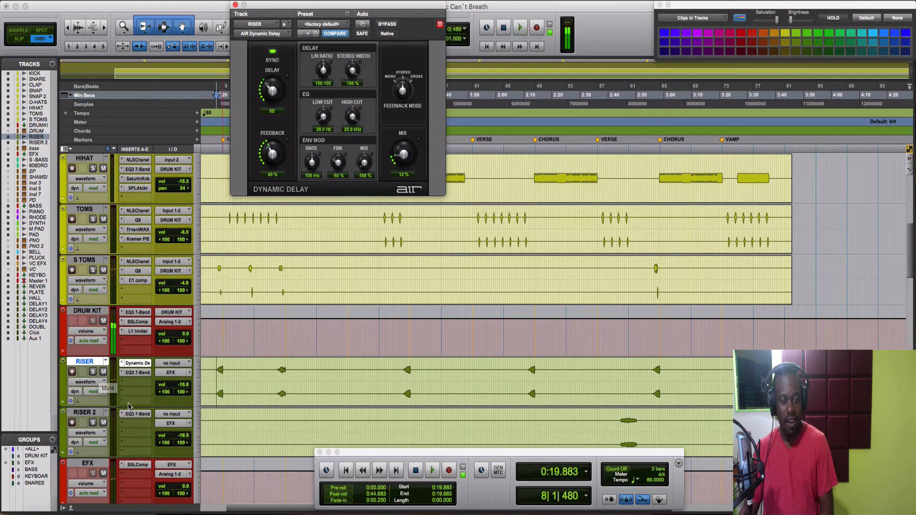
# Step: Solo the RISER track, audition it from 0:19.883 and examine its EQ3 7-Band settings
pyautogui.click(92, 373)
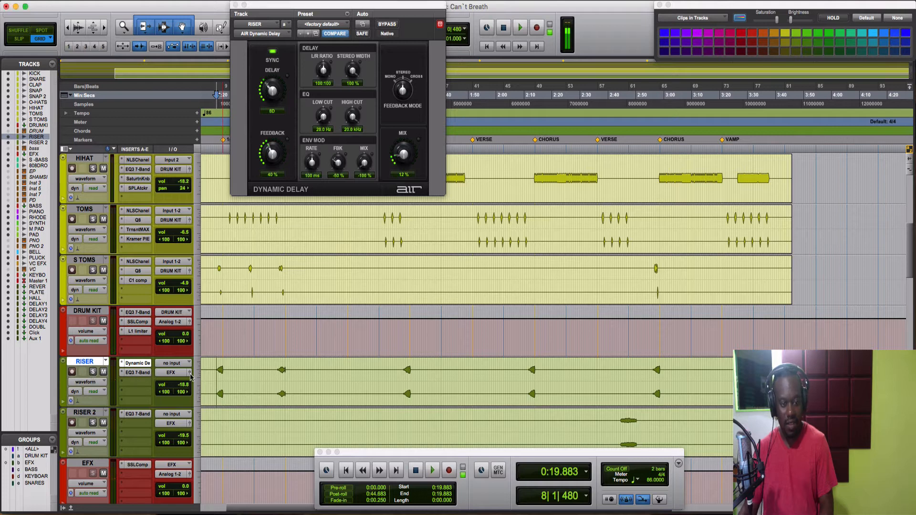
pyautogui.press('space')
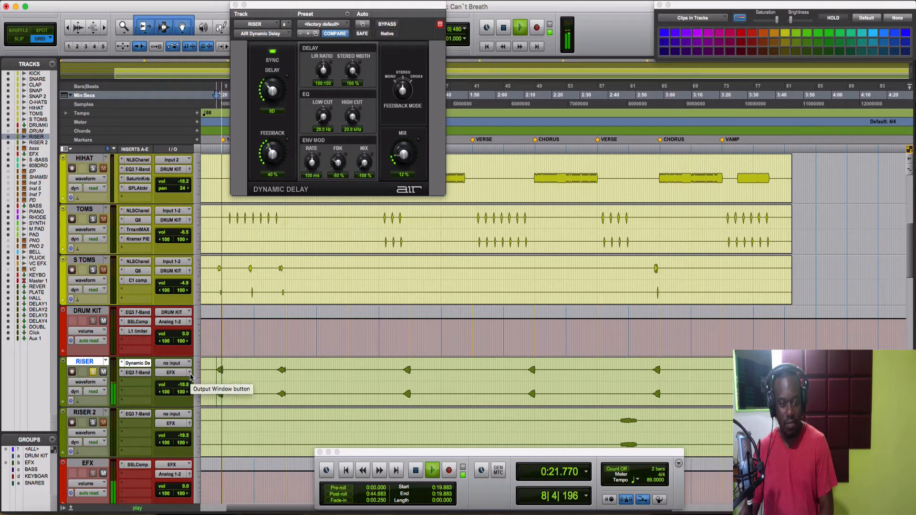
pyautogui.press('space')
pyautogui.click(138, 373)
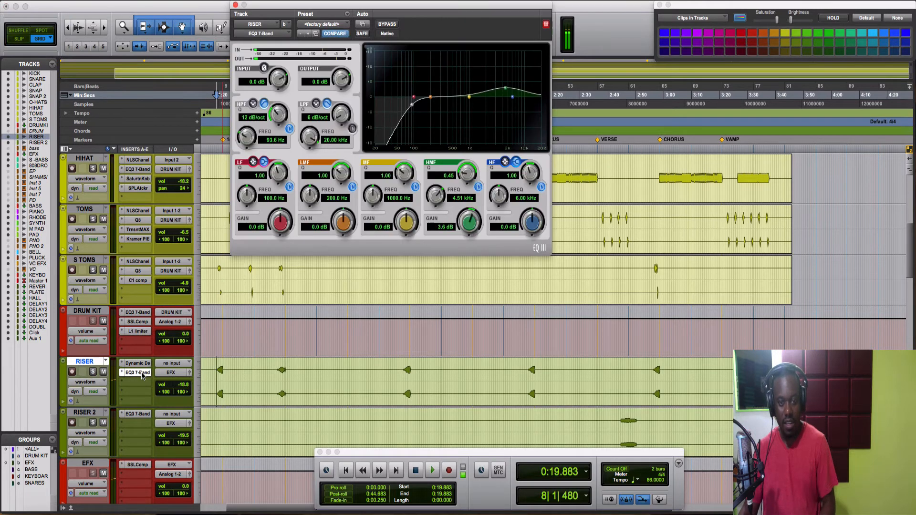
# Step: Place the cursor at the RISER 2 clip's opening sound and open the track's EQ3 7-Band to examine its settings
pyautogui.scroll(-3, 327, 378)
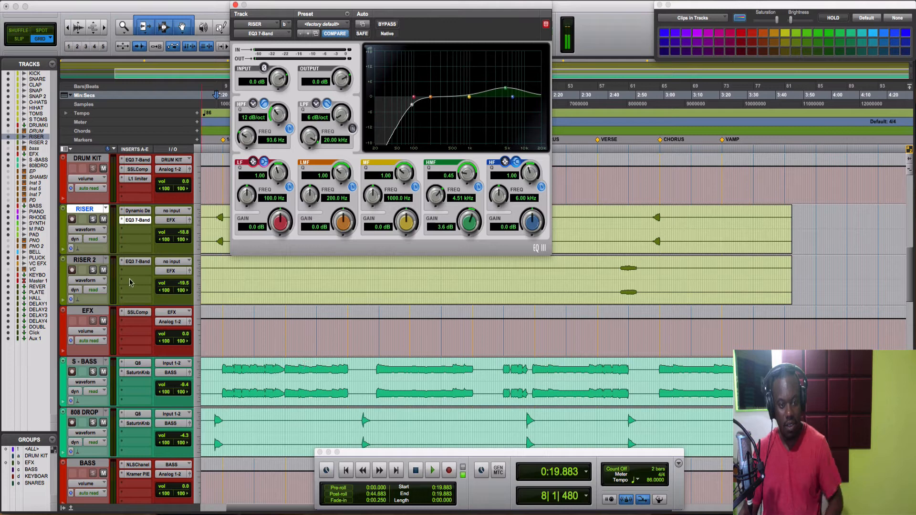
pyautogui.hscroll(-3, 267, 328)
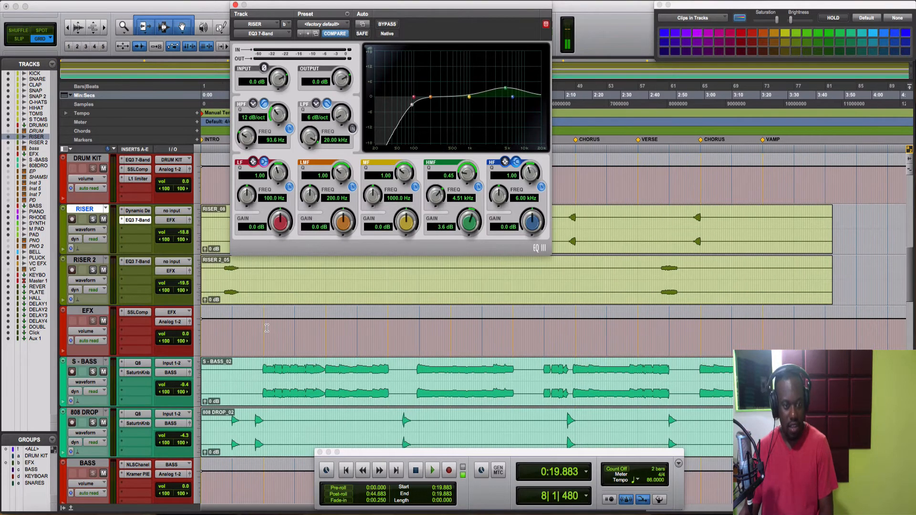
pyautogui.click(222, 272)
pyautogui.click(129, 263)
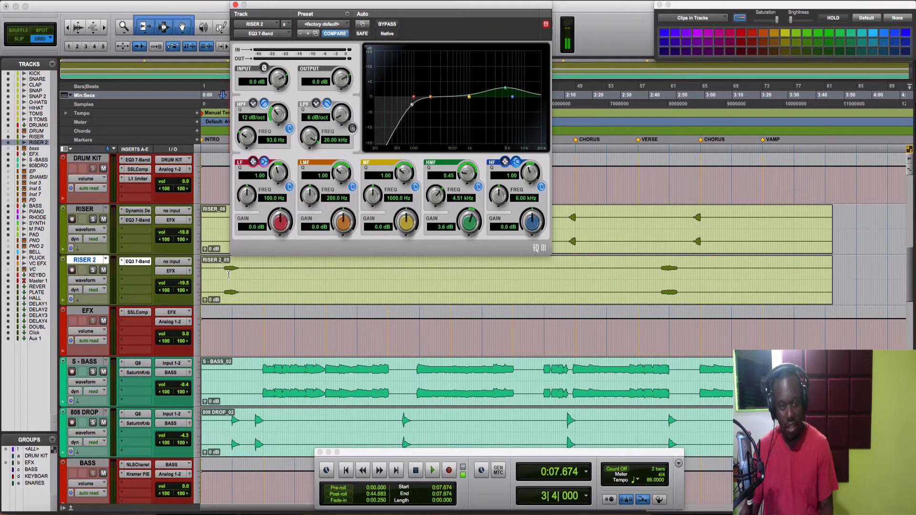
# Step: Audition S-BASS in the mix from 0:21.976 and set band 3 of its Q8 to a -2.4 gain at 271 Hz
pyautogui.click(262, 372)
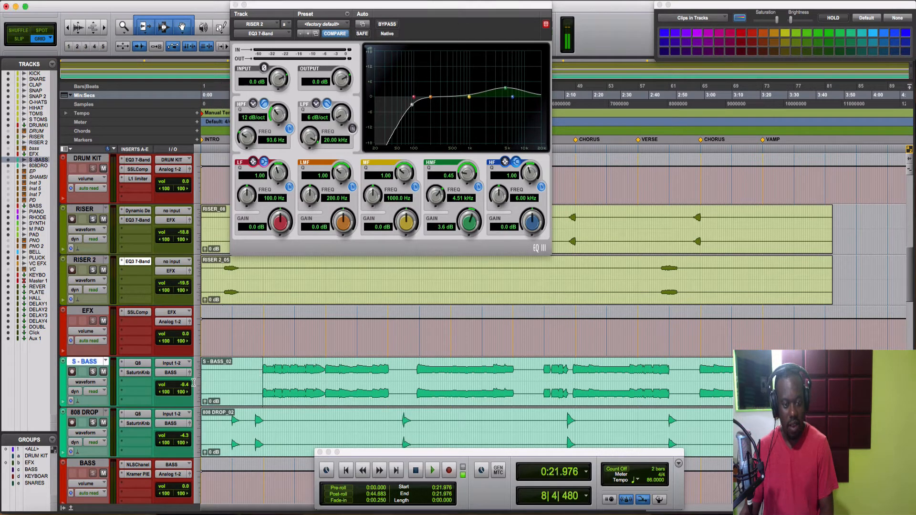
pyautogui.press('space')
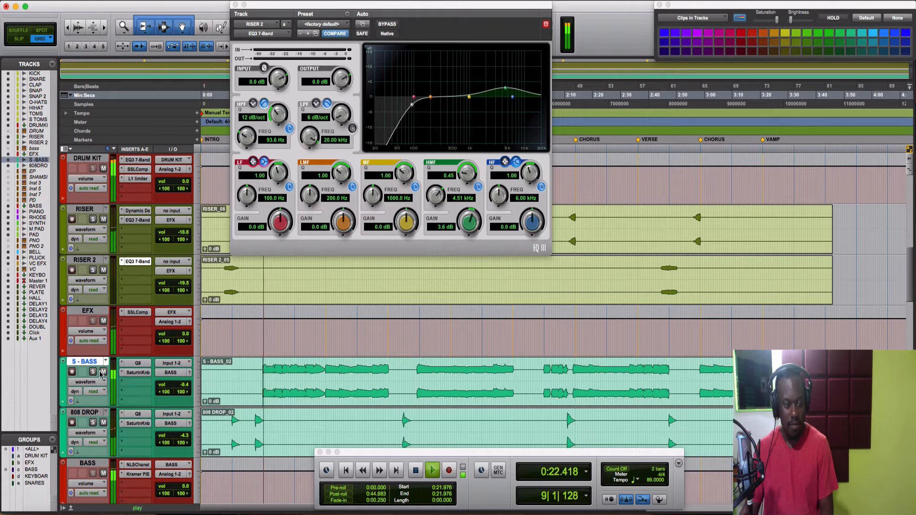
pyautogui.press('space')
pyautogui.click(138, 364)
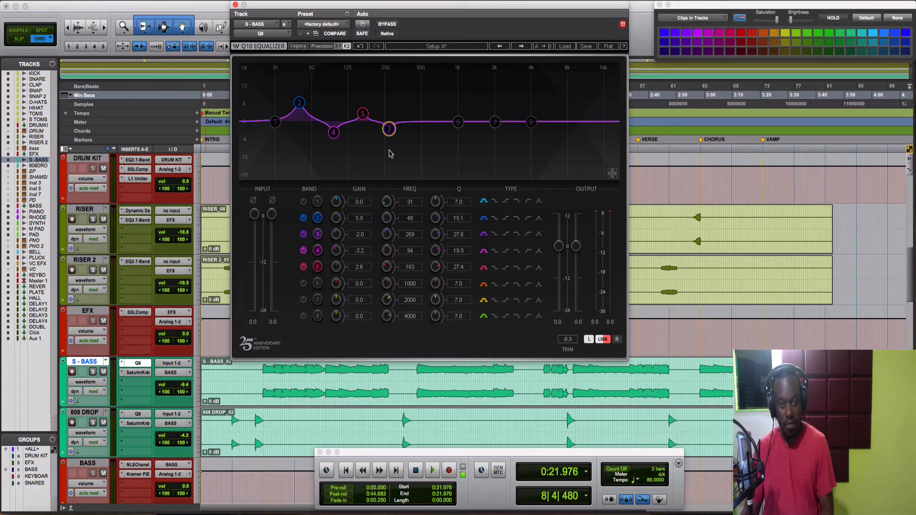
pyautogui.moveTo(387, 140); pyautogui.dragTo(388, 142)
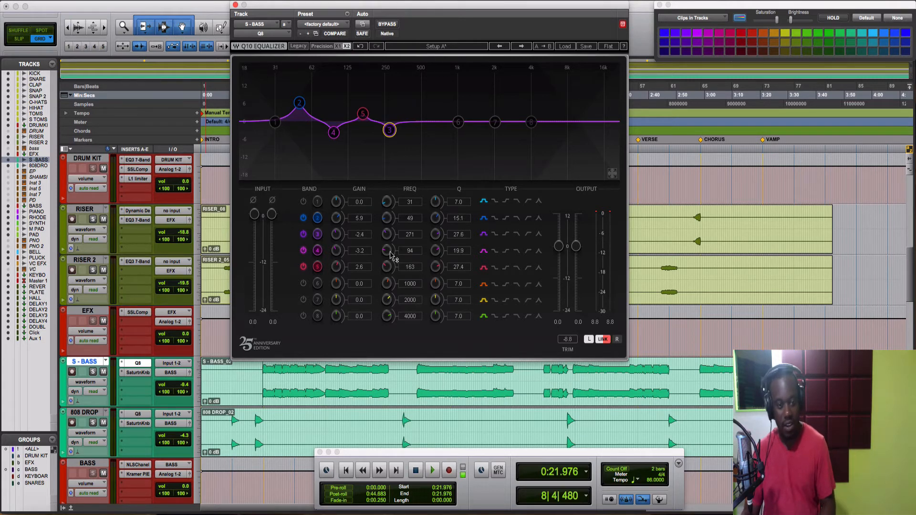
# Step: Open the S-BASS track's Saturation Knob, solo the track and audition it from 0:21.976
pyautogui.click(132, 377)
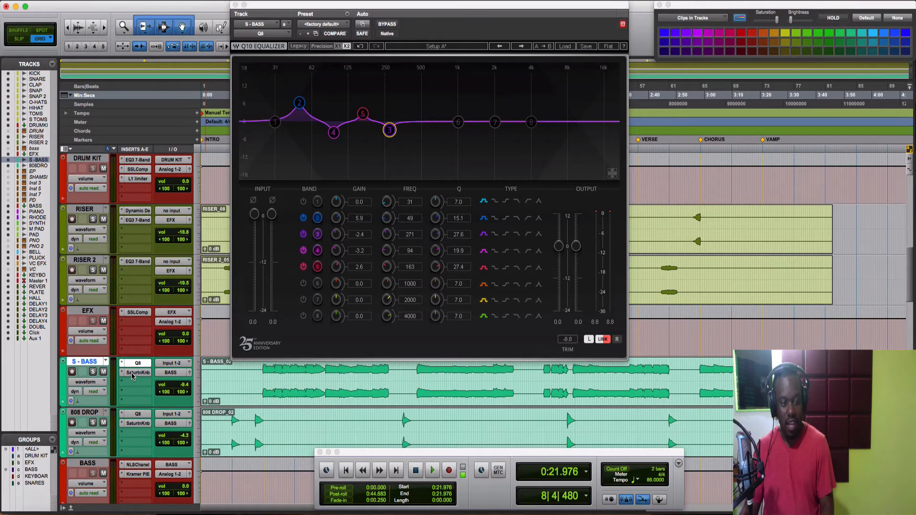
pyautogui.click(93, 372)
pyautogui.press('space')
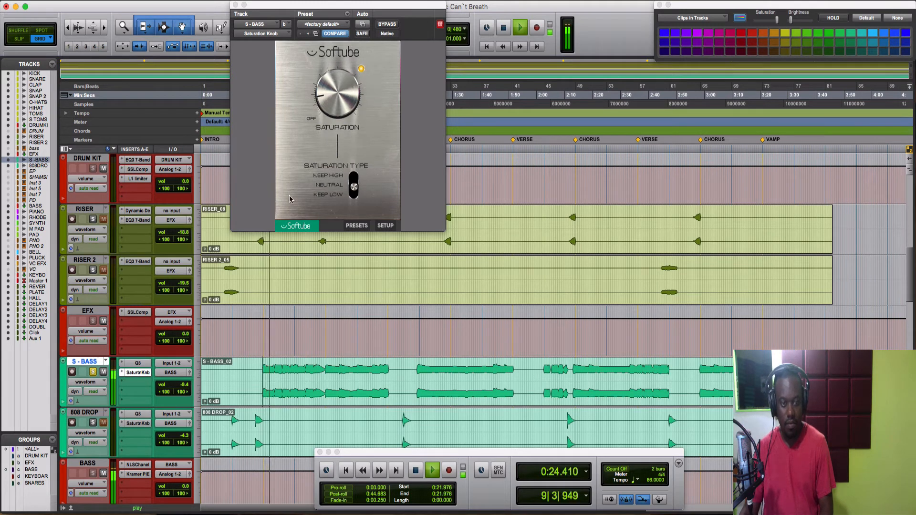
pyautogui.press('space')
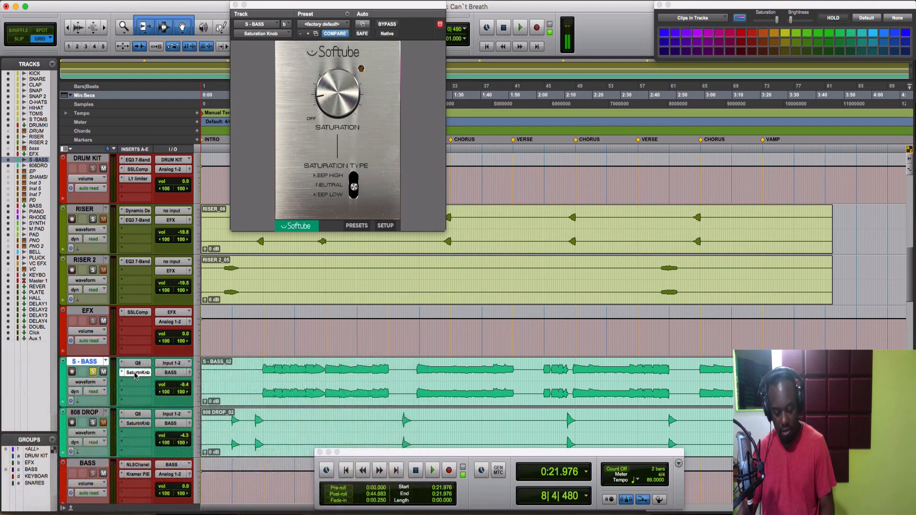
# Step: Compare the soloed S-BASS with its Saturation Knob bypassed and active over two playbacks from 0:21.976
pyautogui.keyDown('super'); pyautogui.click(135, 375); pyautogui.keyUp('super')
pyautogui.press('space')
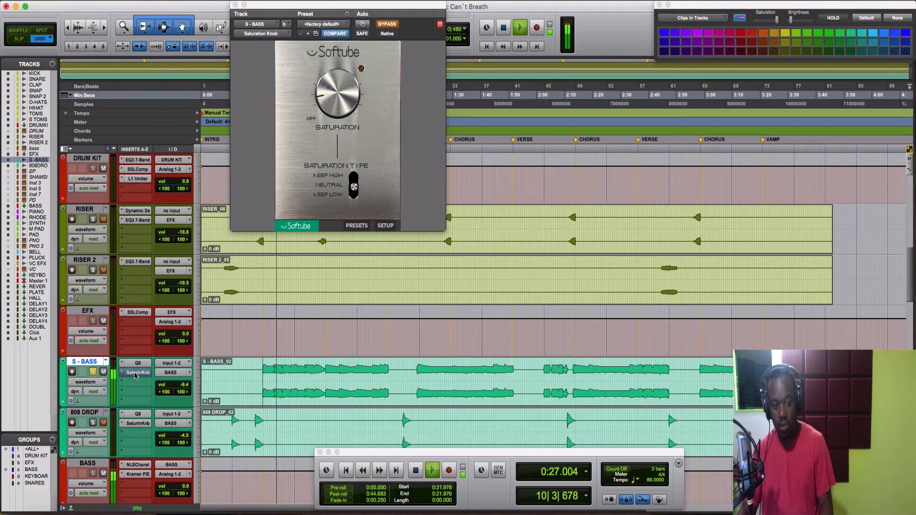
pyautogui.keyDown('super'); pyautogui.click(135, 374); pyautogui.keyUp('super')
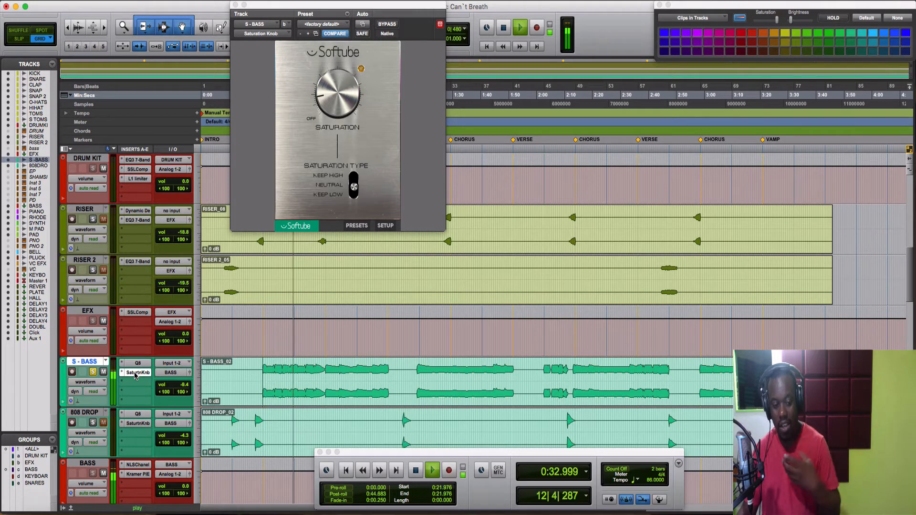
pyautogui.press('space')
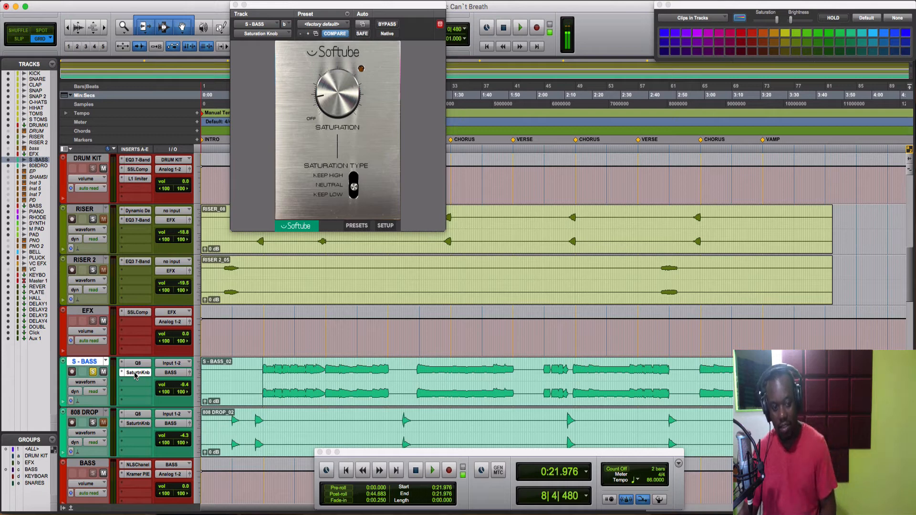
pyautogui.press('space')
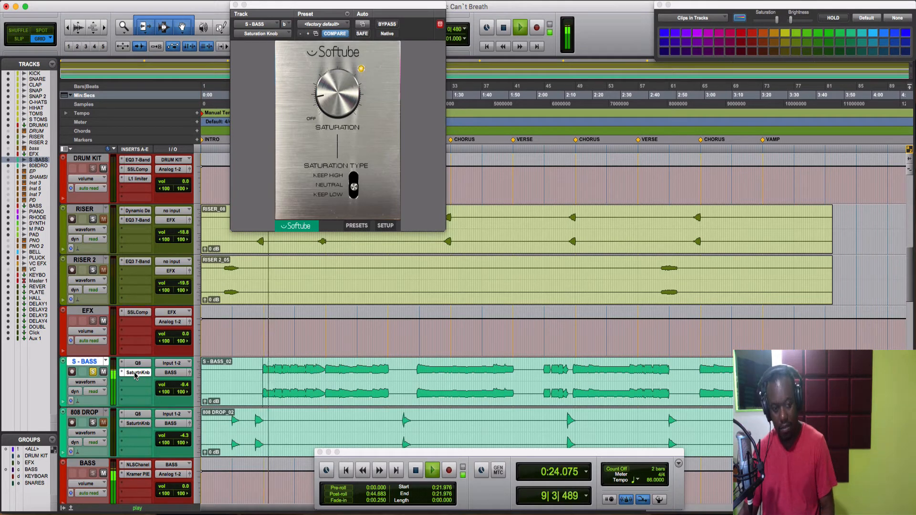
pyautogui.keyDown('super'); pyautogui.click(136, 372); pyautogui.keyUp('super')
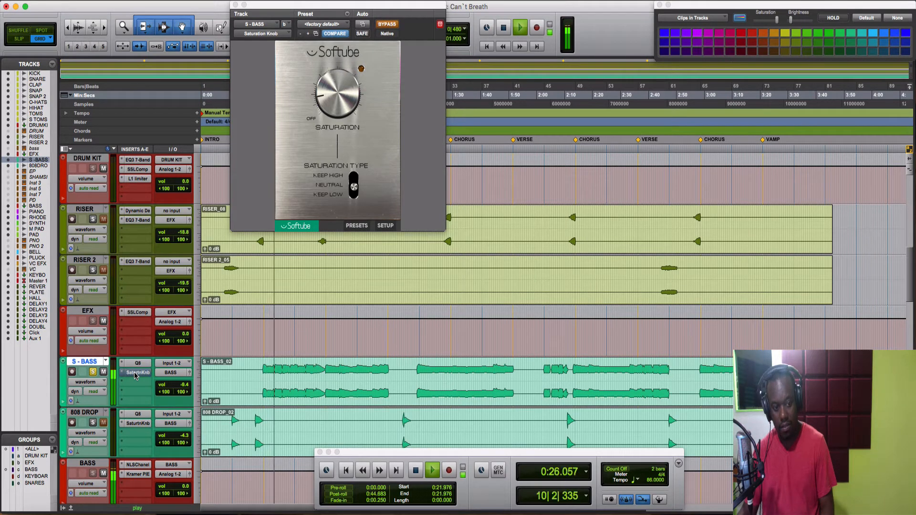
pyautogui.keyDown('super'); pyautogui.click(137, 372); pyautogui.keyUp('super')
pyautogui.press('space')
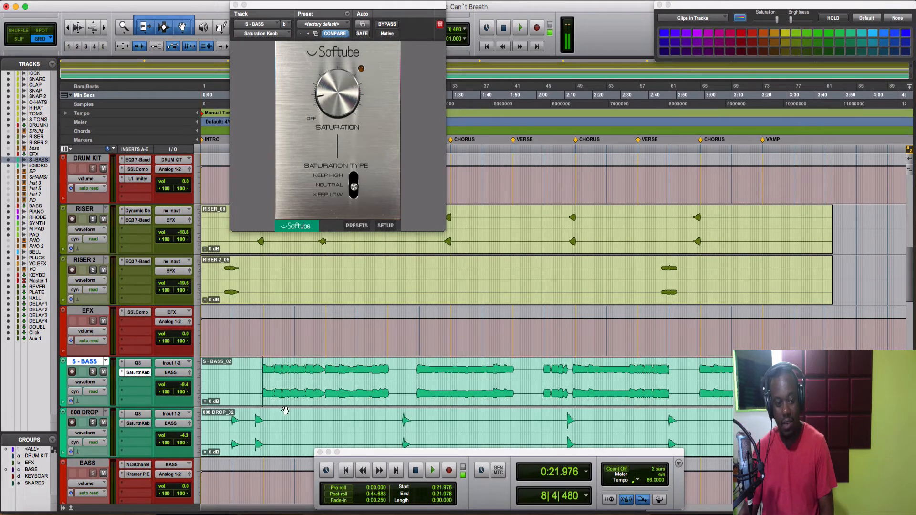
# Step: Play the 808 DROP in the mix from 0:18.837 and solo its track
pyautogui.click(254, 420)
pyautogui.press('space')
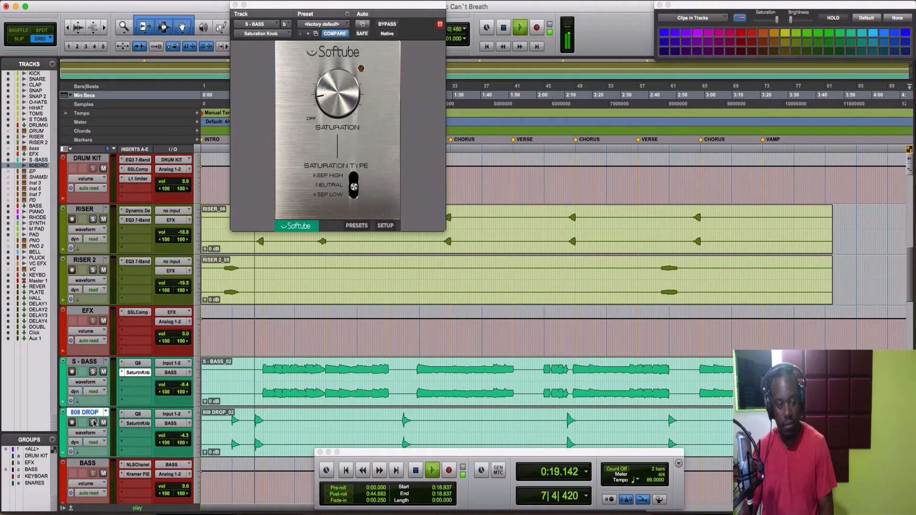
pyautogui.press('space')
pyautogui.click(93, 423)
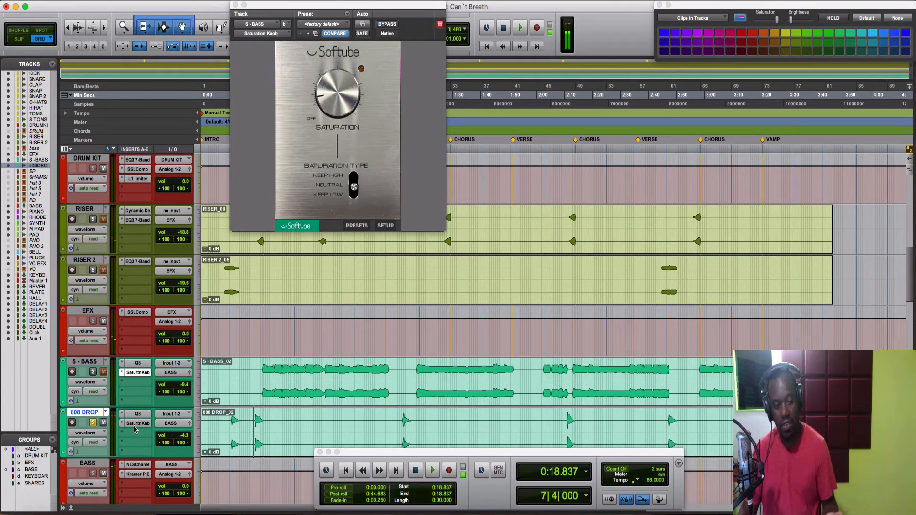
# Step: Examine the BASS bus's NLS Channel and Kramer PIE, play the soloed 808 DROP through the chain and close the plug-in window
pyautogui.click(140, 466)
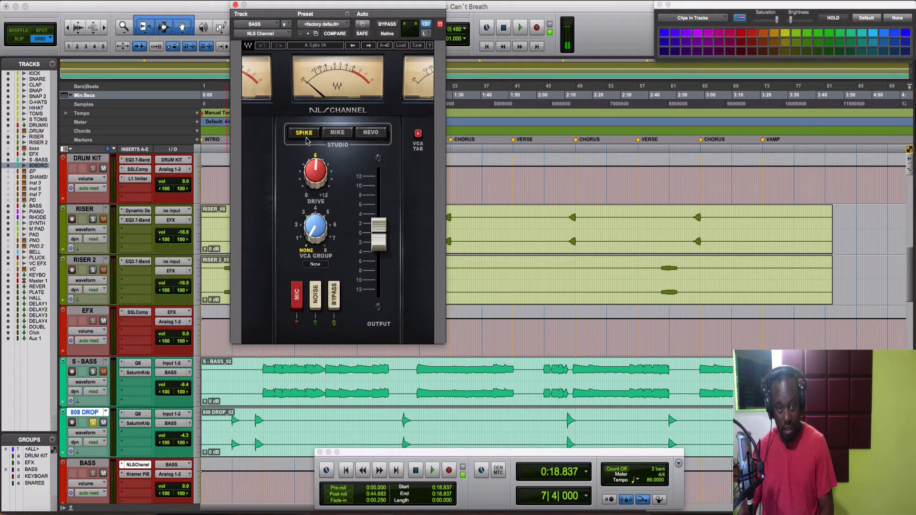
pyautogui.click(137, 474)
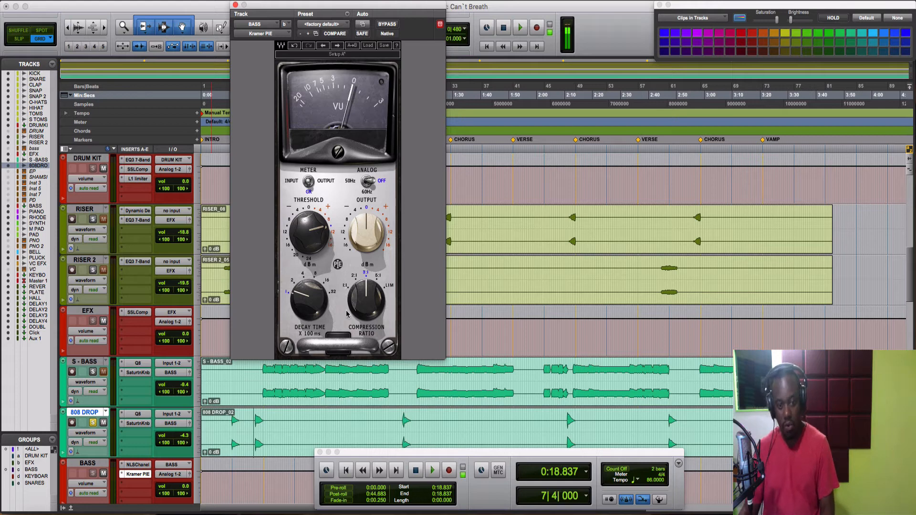
pyautogui.press('space')
pyautogui.scroll(-2, 480, 396)
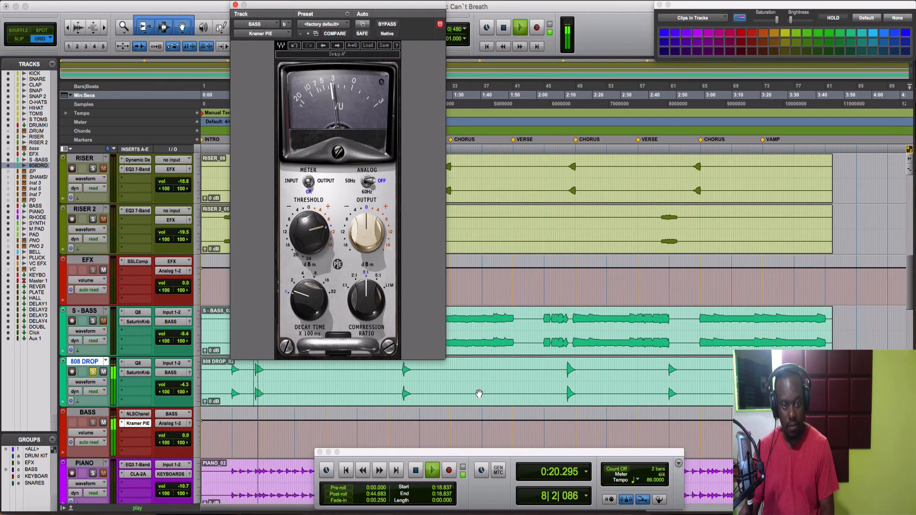
pyautogui.press('space')
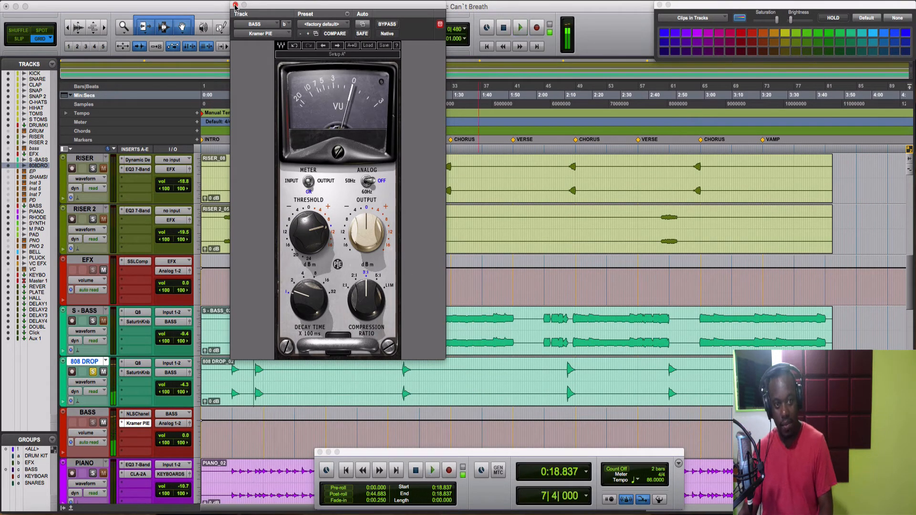
pyautogui.click(236, 5)
# Step: Solo the PIANO track, audition it from 0:10.813 and examine its EQ3 7-Band settings
pyautogui.scroll(-3, 400, 318)
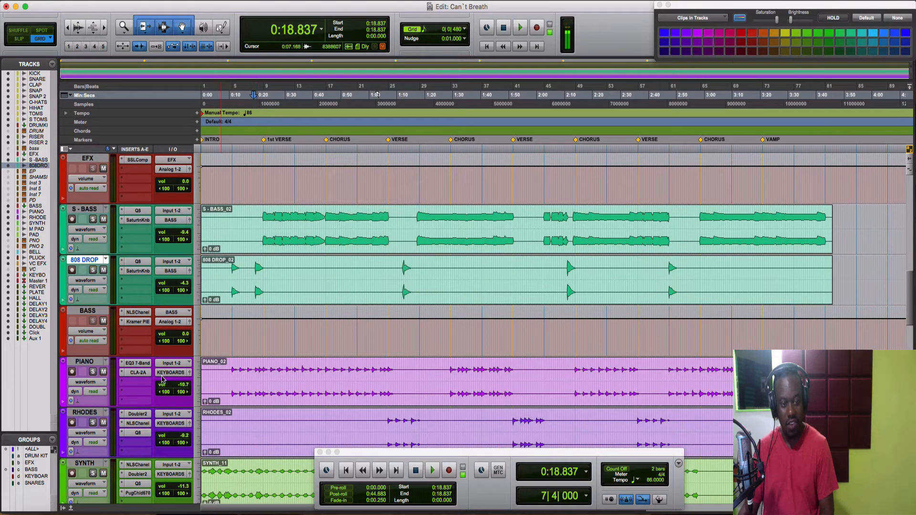
pyautogui.click(232, 374)
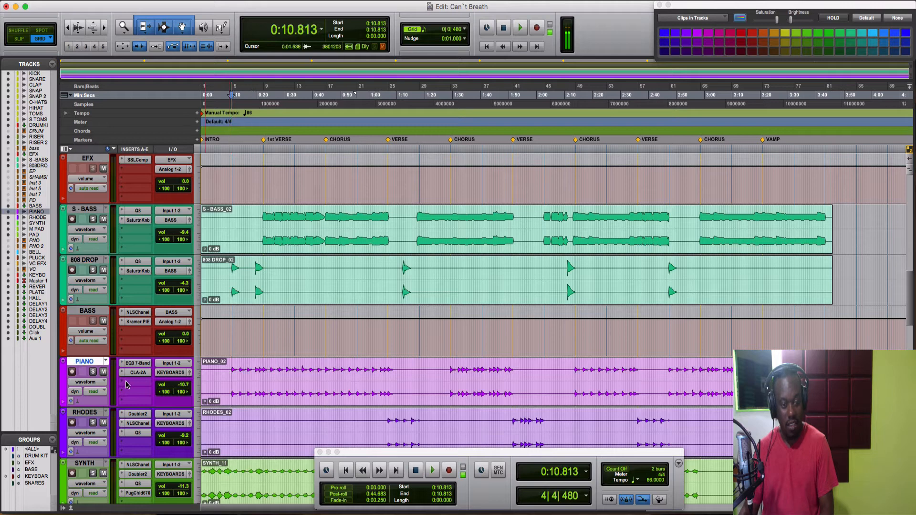
pyautogui.click(93, 372)
pyautogui.press('space')
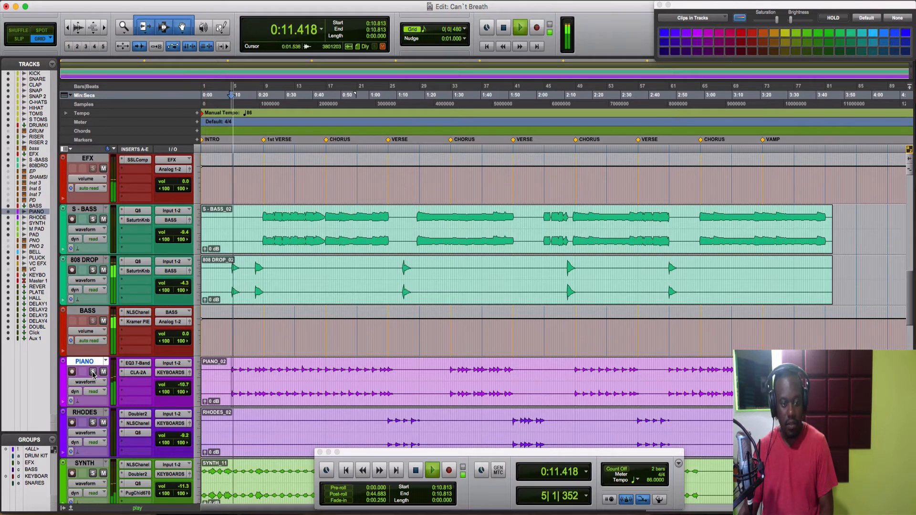
pyautogui.click(138, 364)
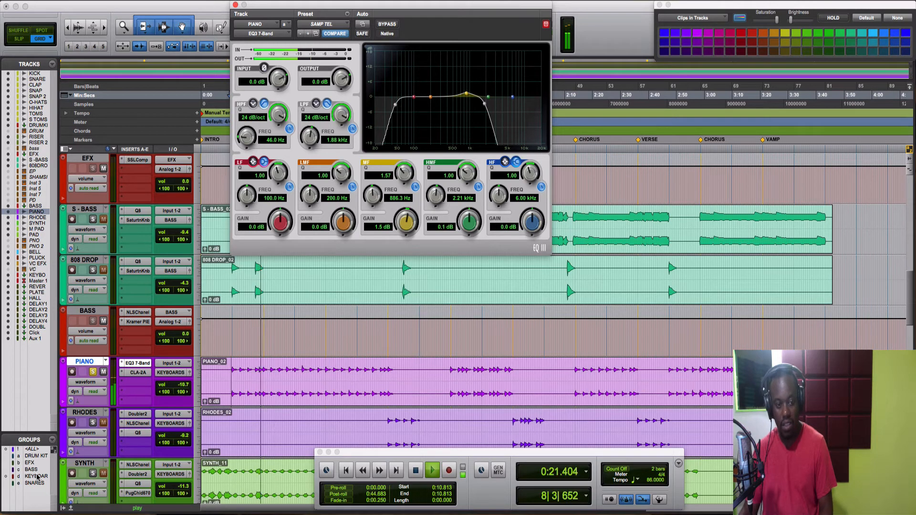
pyautogui.press('space')
# Step: Open the PIANO track's CLA-2A compressor and audition the piano soloed and within the full mix
pyautogui.click(134, 373)
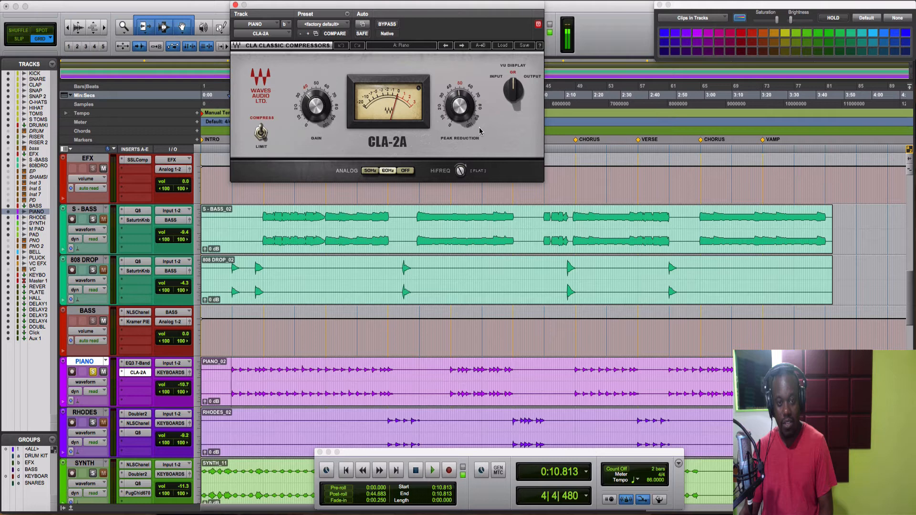
pyautogui.press('space')
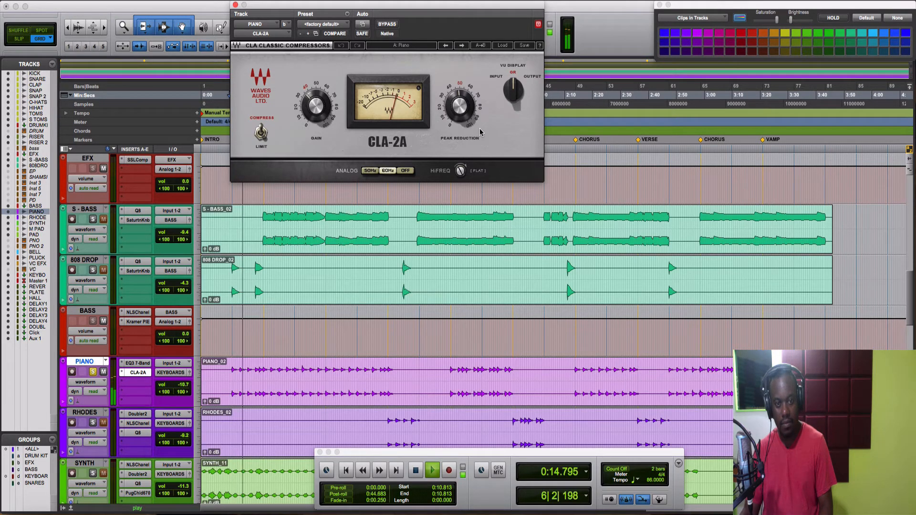
pyautogui.click(92, 372)
pyautogui.scroll(-2, 390, 308)
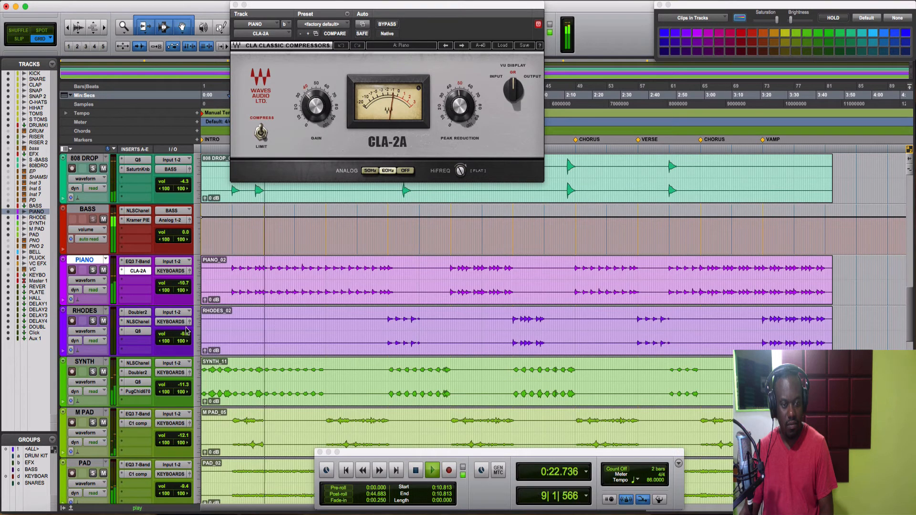
pyautogui.press('space')
# Step: Play the RHODES from 1:06.279 and solo the track
pyautogui.click(387, 320)
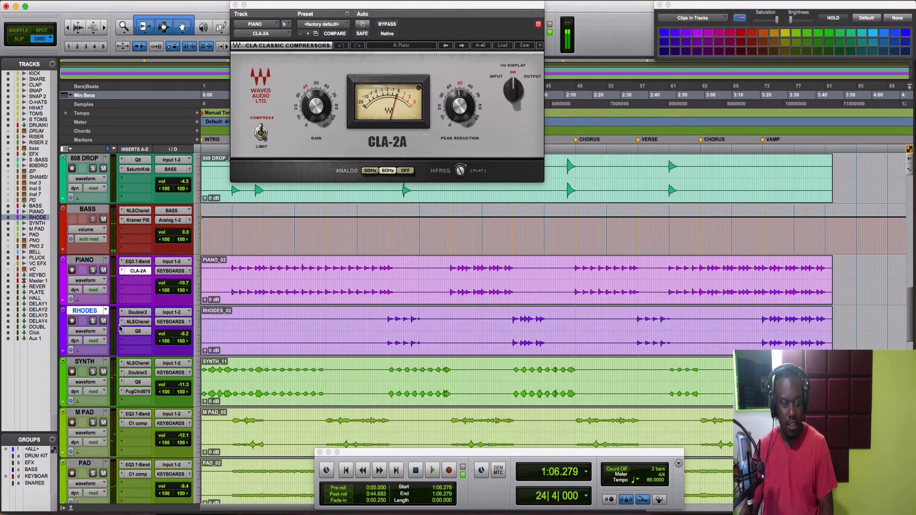
pyautogui.press('space')
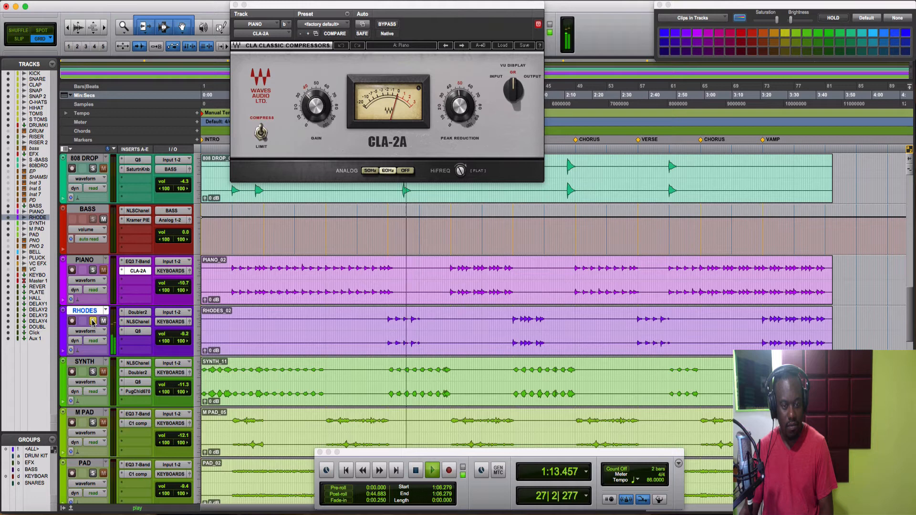
pyautogui.click(92, 321)
pyautogui.press('space')
# Step: Open the RHODES track's Doubler2 and compare the soloed track with the plug-in bypassed and active
pyautogui.click(137, 312)
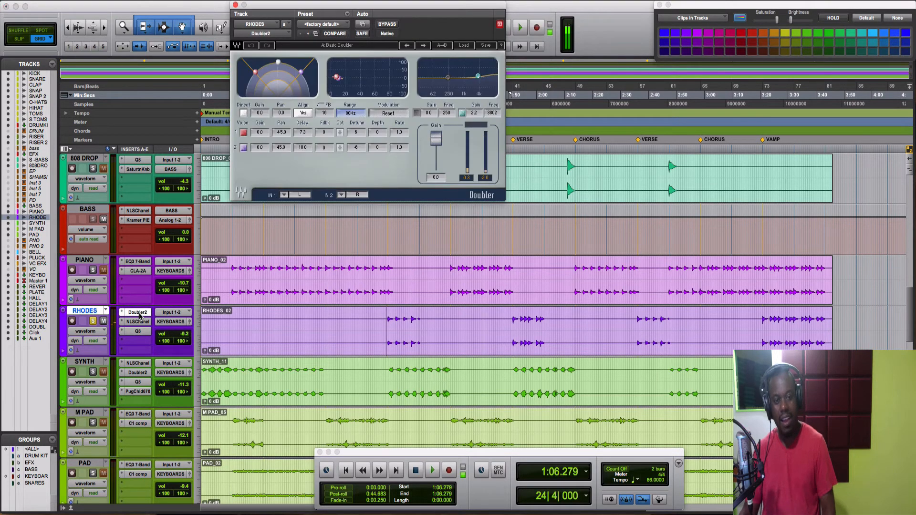
pyautogui.click(387, 24)
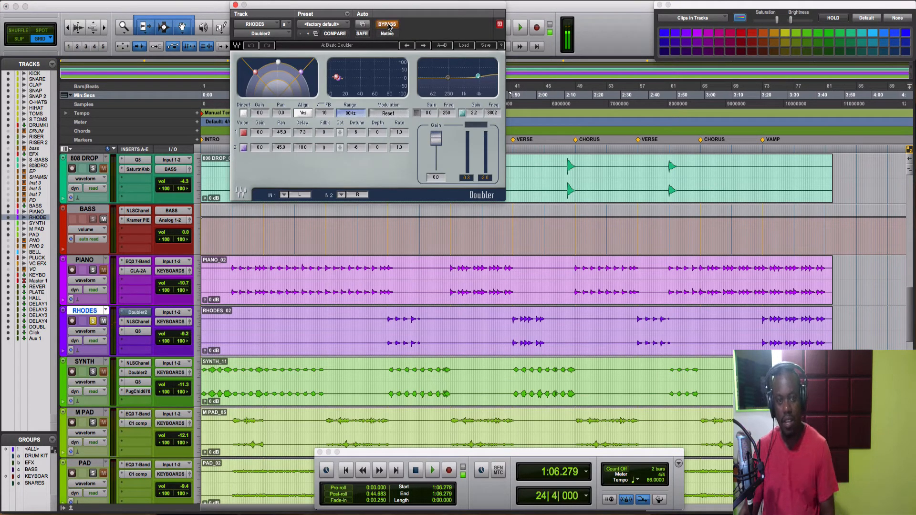
pyautogui.press('space')
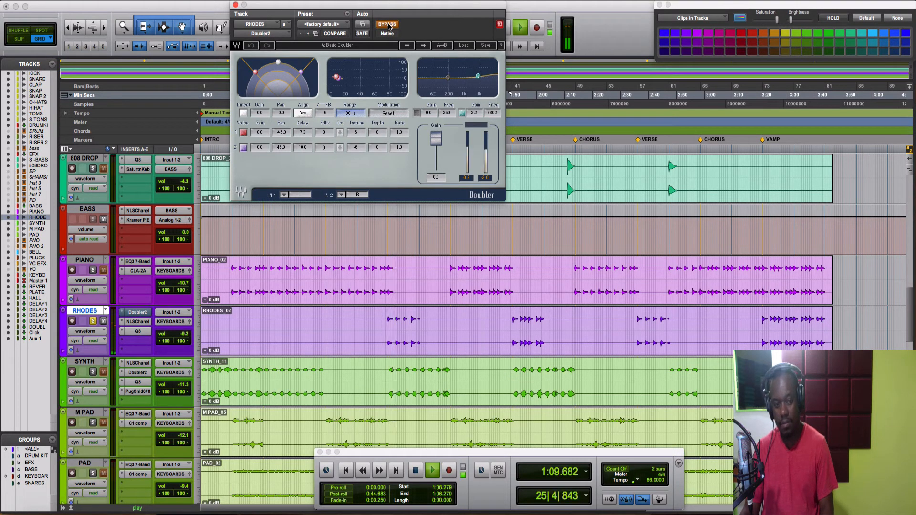
pyautogui.click(388, 25)
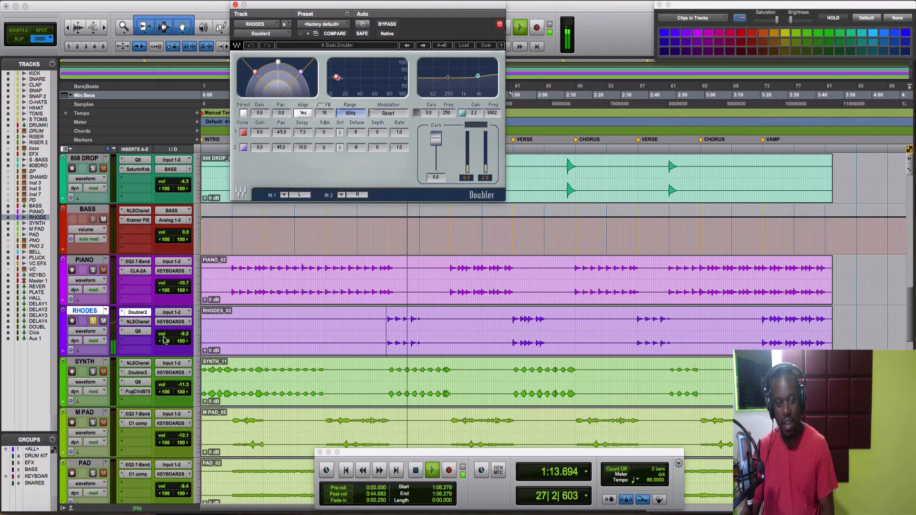
# Step: Stop playback and examine the RHODES track's NLS Channel and Q8 equalizer settings
pyautogui.press('space')
pyautogui.click(140, 322)
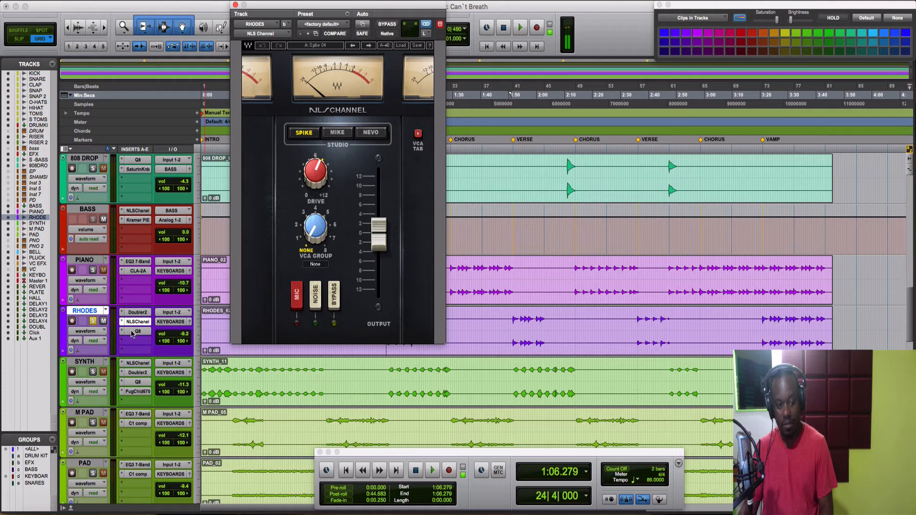
pyautogui.click(136, 332)
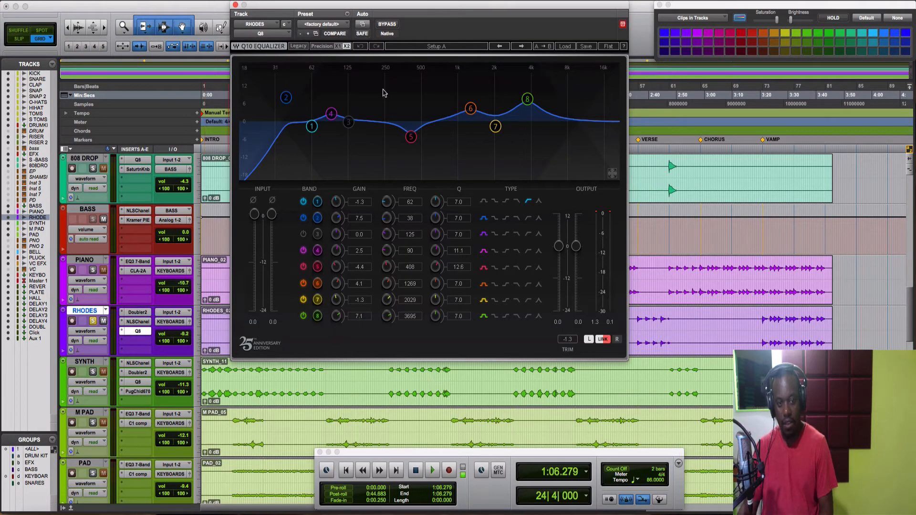
# Step: Play the soloed RHODES from 1:06.279 and compare its whole plug-in chain bypassed and active
pyautogui.press('space')
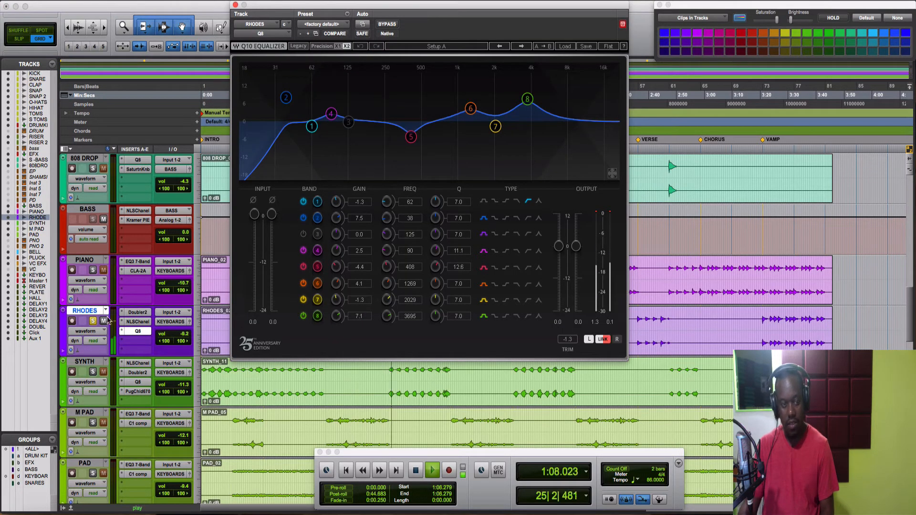
pyautogui.keyDown('shift'); pyautogui.keyDown('super'); pyautogui.click(135, 314); pyautogui.keyUp('super'); pyautogui.keyUp('shift')
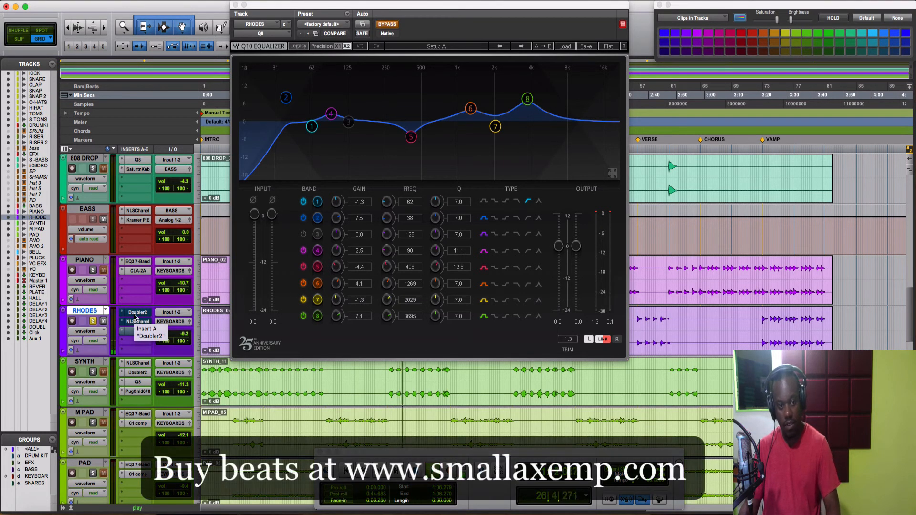
pyautogui.keyDown('shift'); pyautogui.keyDown('super'); pyautogui.click(135, 314); pyautogui.keyUp('super'); pyautogui.keyUp('shift')
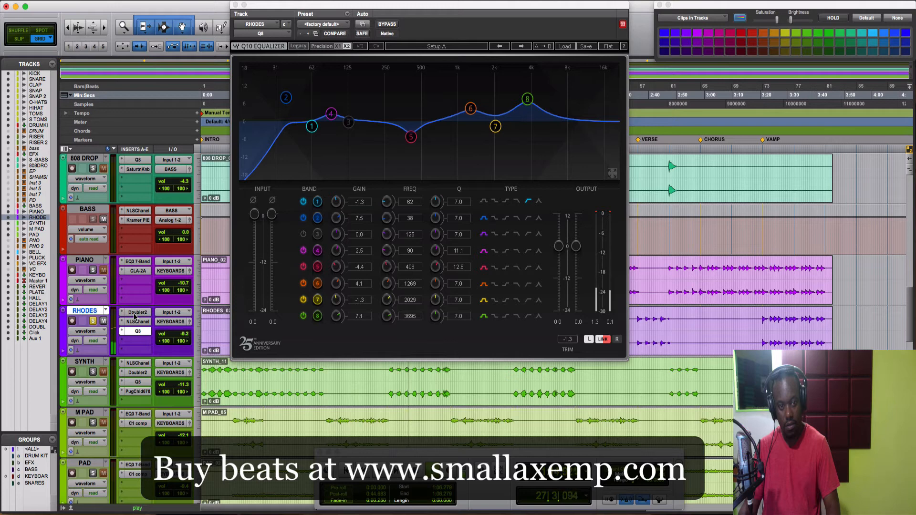
pyautogui.keyDown('shift'); pyautogui.keyDown('super'); pyautogui.click(135, 314); pyautogui.keyUp('super'); pyautogui.keyUp('shift')
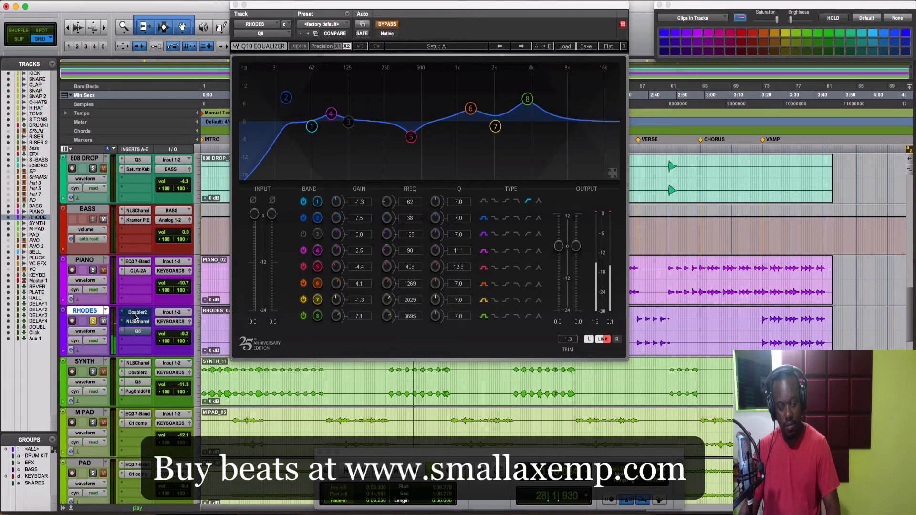
pyautogui.keyDown('shift'); pyautogui.keyDown('super'); pyautogui.click(134, 316); pyautogui.keyUp('super'); pyautogui.keyUp('shift')
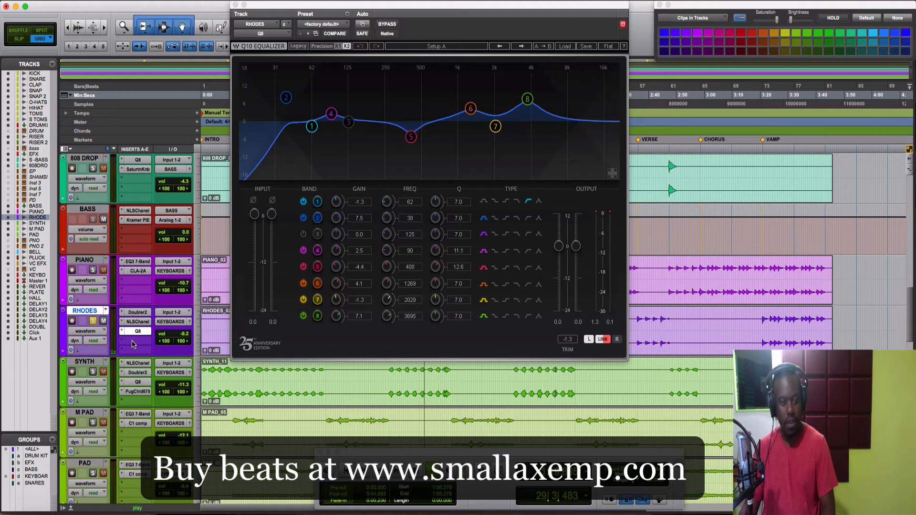
pyautogui.press('space')
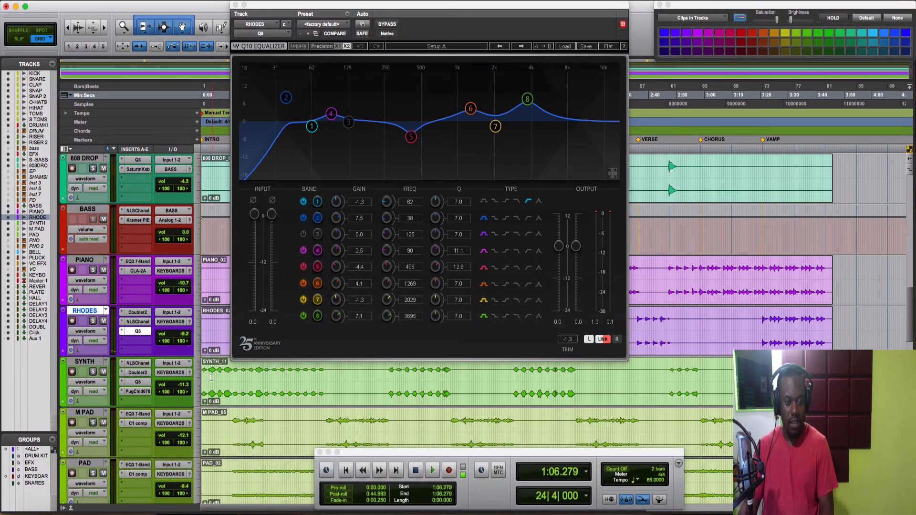
# Step: Select the SYNTH clip, solo the track in place of the RHODES and audition it from the session start
pyautogui.hscroll(3, 211, 393)
pyautogui.click(211, 393)
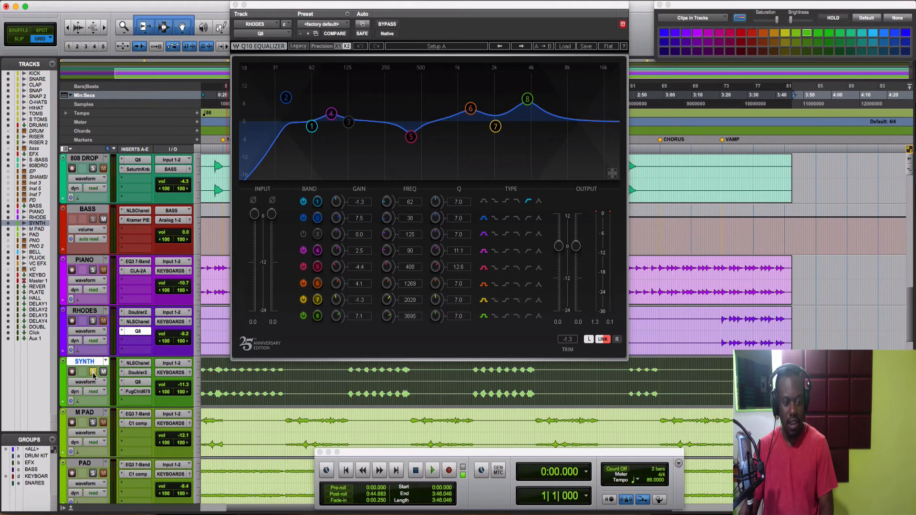
pyautogui.press('space')
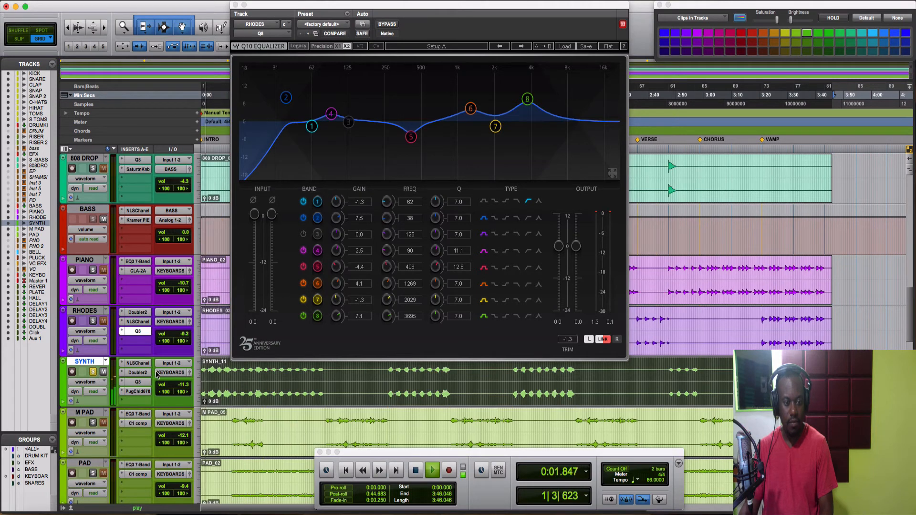
pyautogui.press('space')
# Step: Open the SYNTH track's NLS Channel and audition the soloed track from the start
pyautogui.click(142, 364)
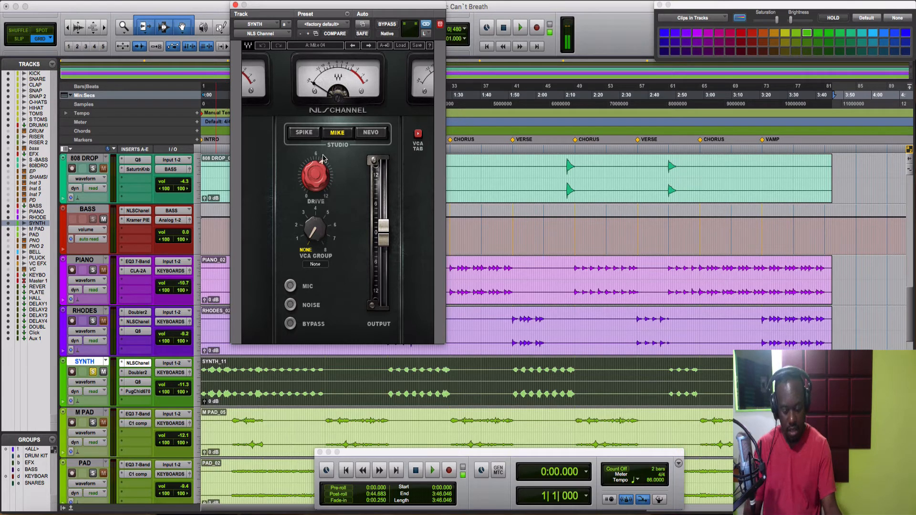
pyautogui.press('space')
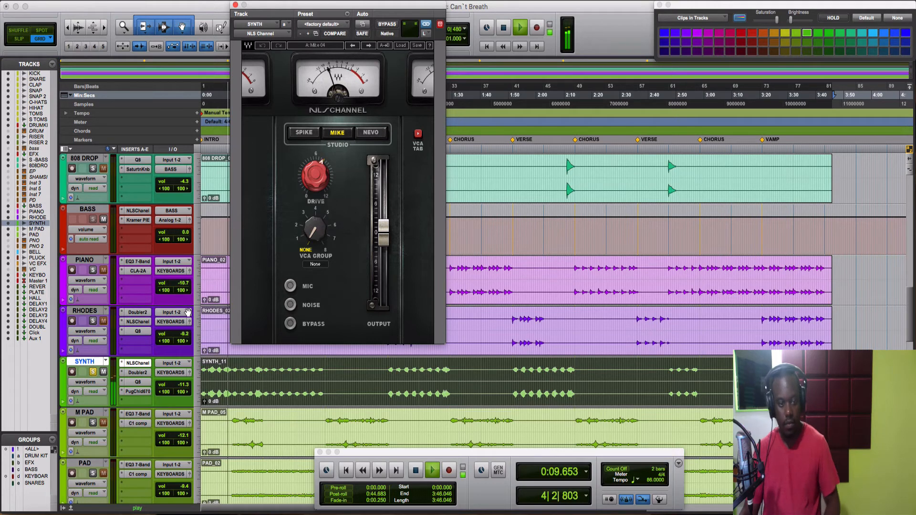
pyautogui.press('space')
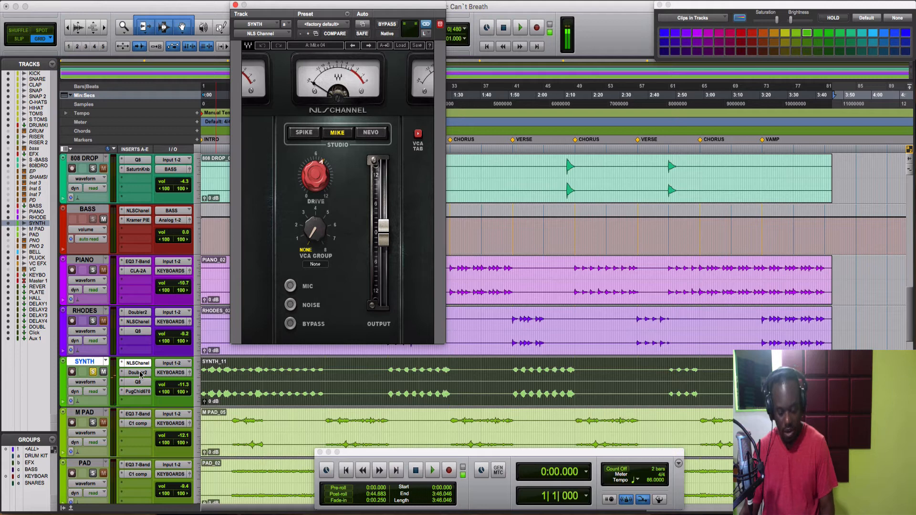
# Step: Compare the soloed SYNTH with its Doubler2 plug-in bypassed and active
pyautogui.keyDown('super'); pyautogui.click(141, 375); pyautogui.keyUp('super')
pyautogui.press('space')
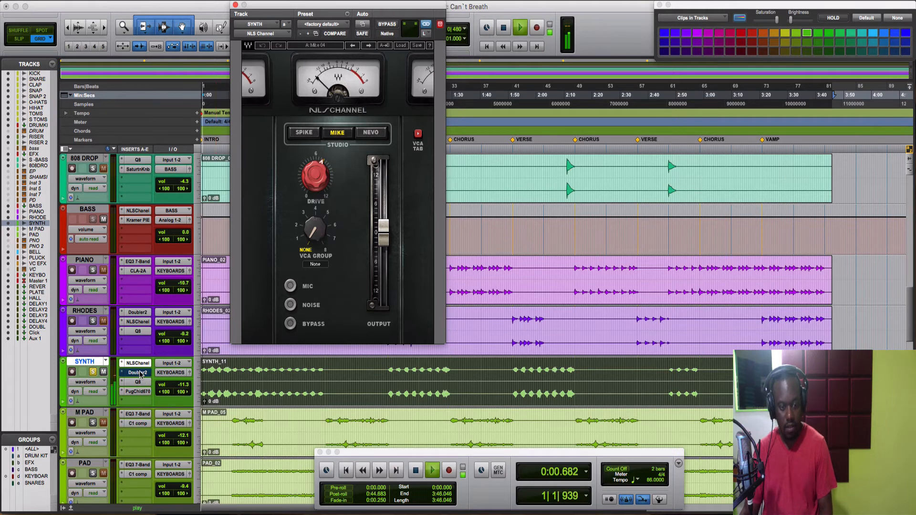
pyautogui.keyDown('super'); pyautogui.click(141, 375); pyautogui.keyUp('super')
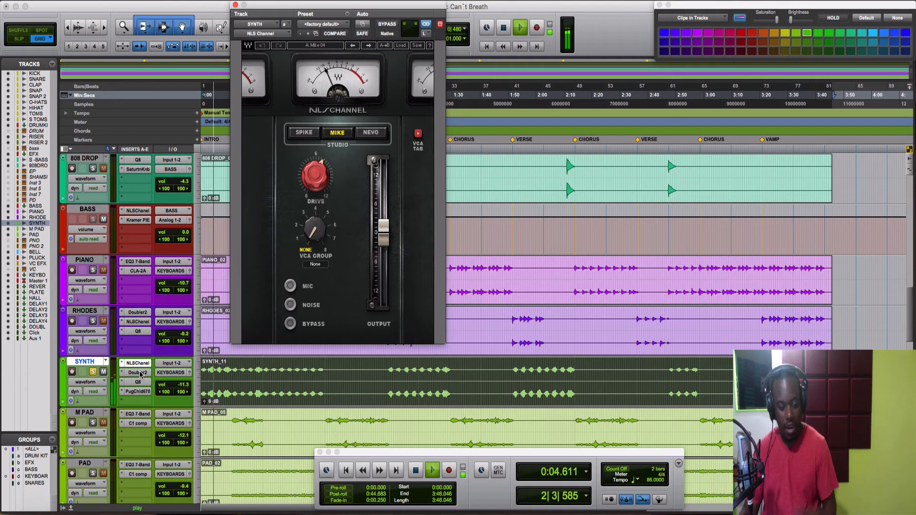
pyautogui.press('space')
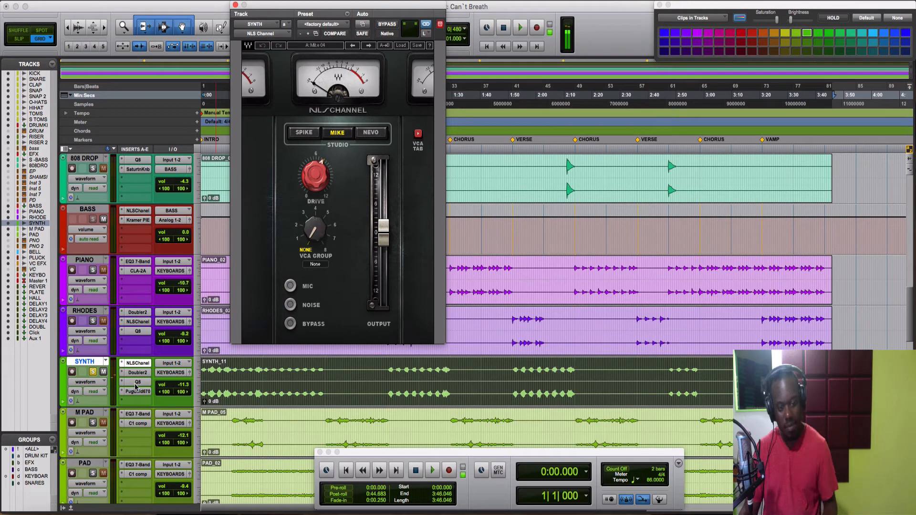
# Step: Play the soloed SYNTH while examining its Q8 equalizer and PuigChild 670 compressor settings
pyautogui.press('space')
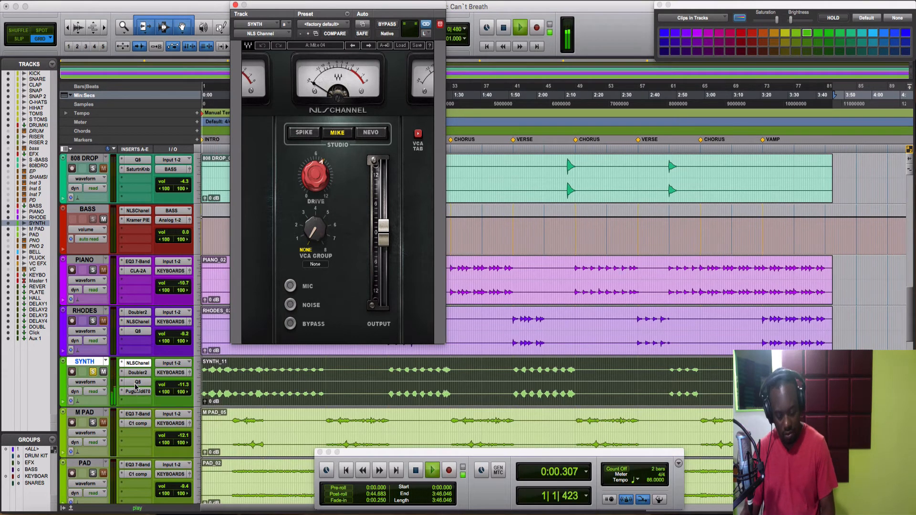
pyautogui.click(137, 383)
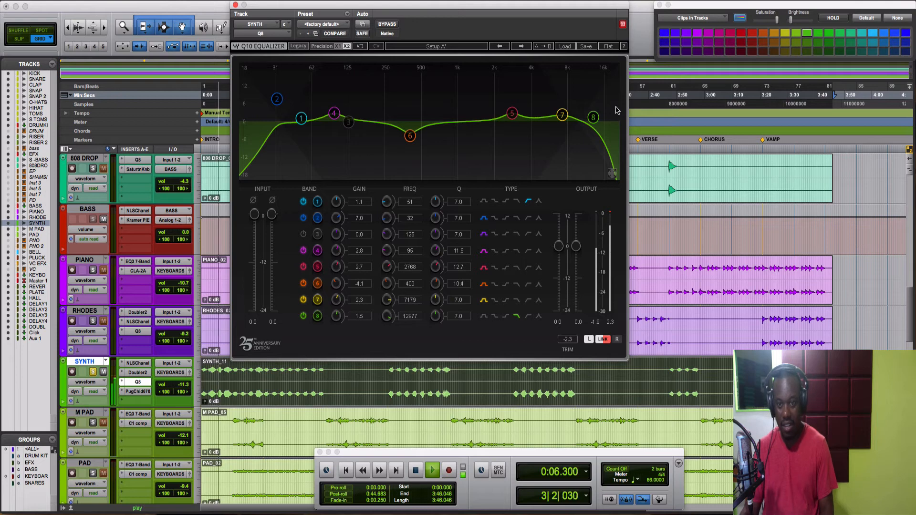
pyautogui.click(138, 391)
pyautogui.press('space')
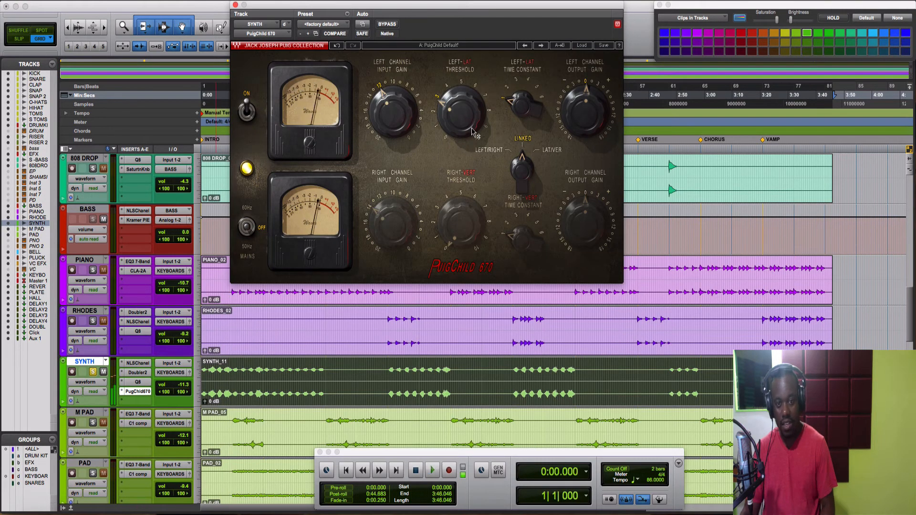
pyautogui.press('space')
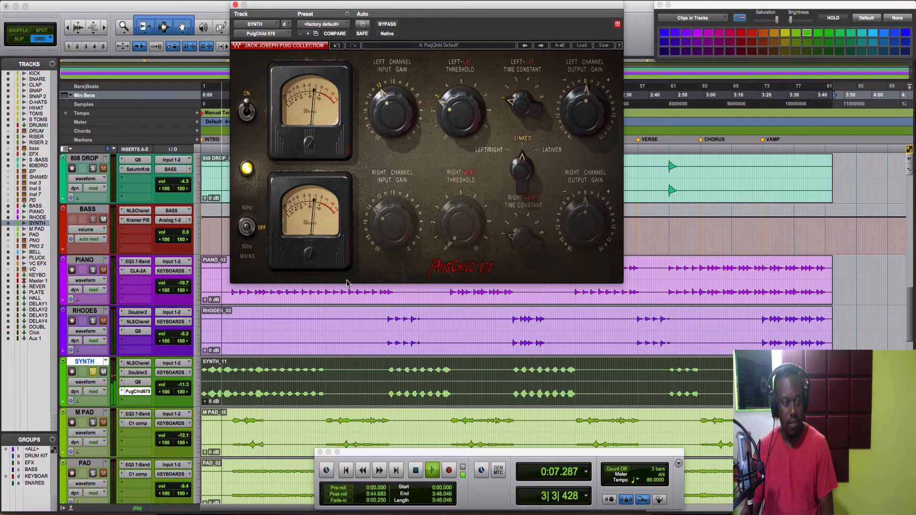
pyautogui.press('space')
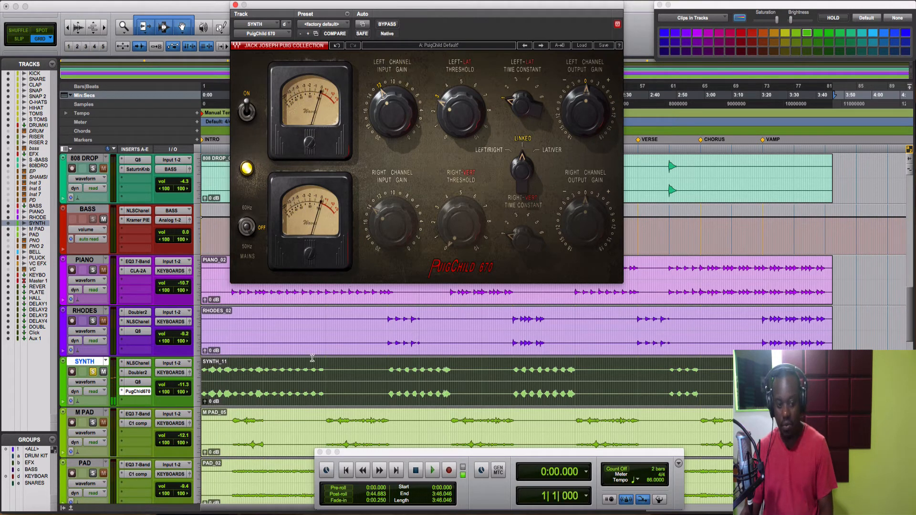
# Step: Unsolo the SYNTH track and play it within the full mix from the start
pyautogui.scroll(-2, 277, 370)
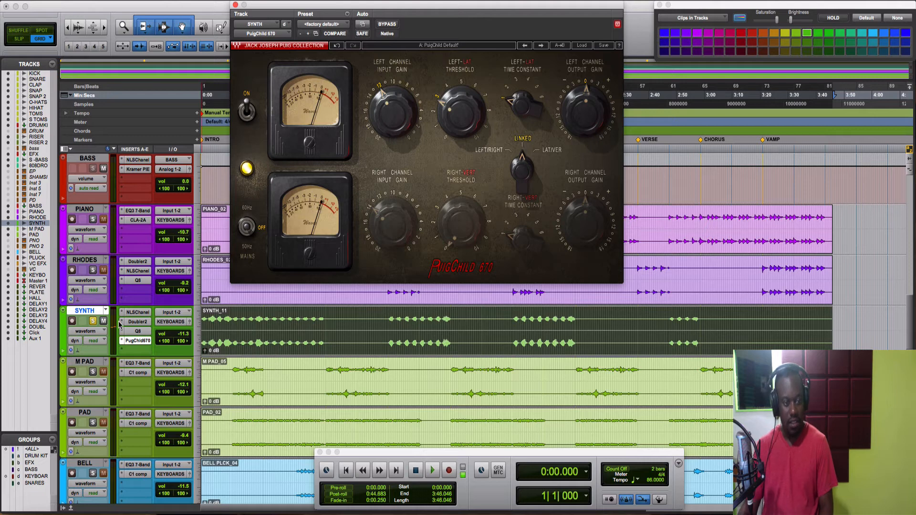
pyautogui.click(93, 321)
pyautogui.press('space')
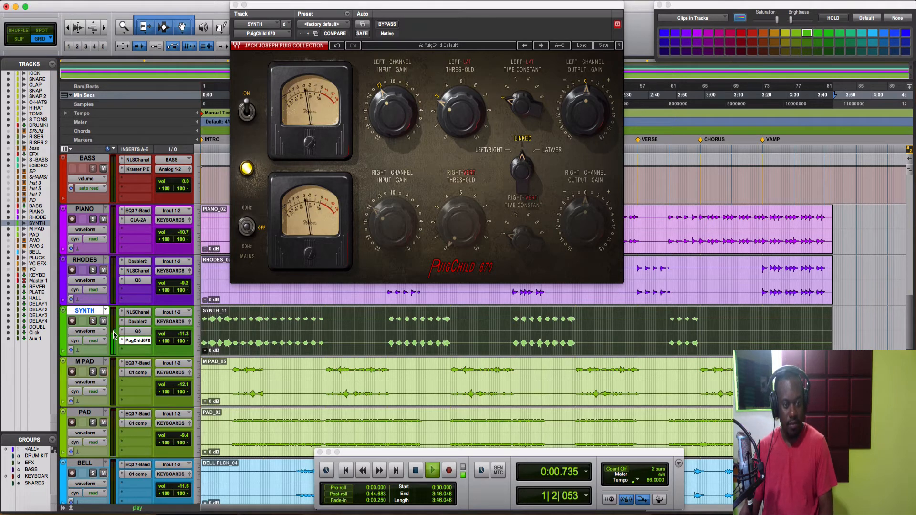
# Step: Audition the M PAD soloed from 0:11.511 while examining its EQ3 7-Band and C1 comp settings
pyautogui.click(233, 371)
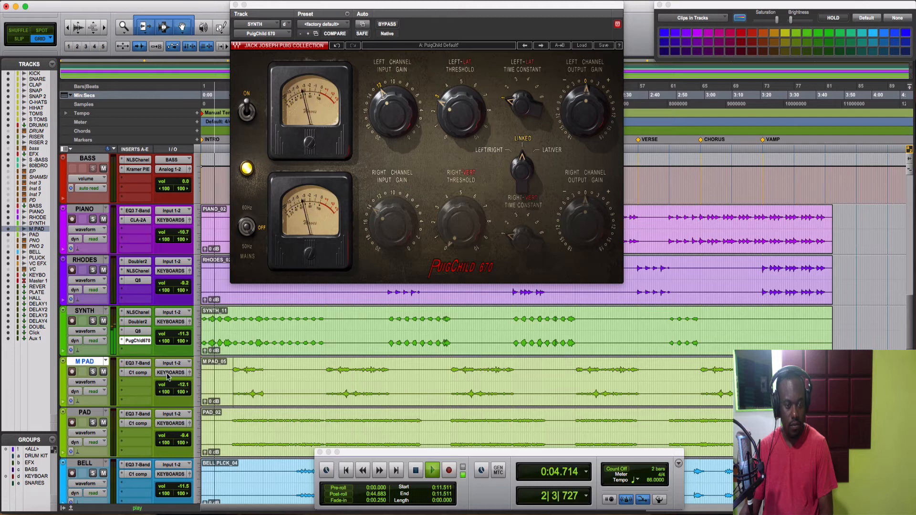
pyautogui.press('space')
pyautogui.click(93, 374)
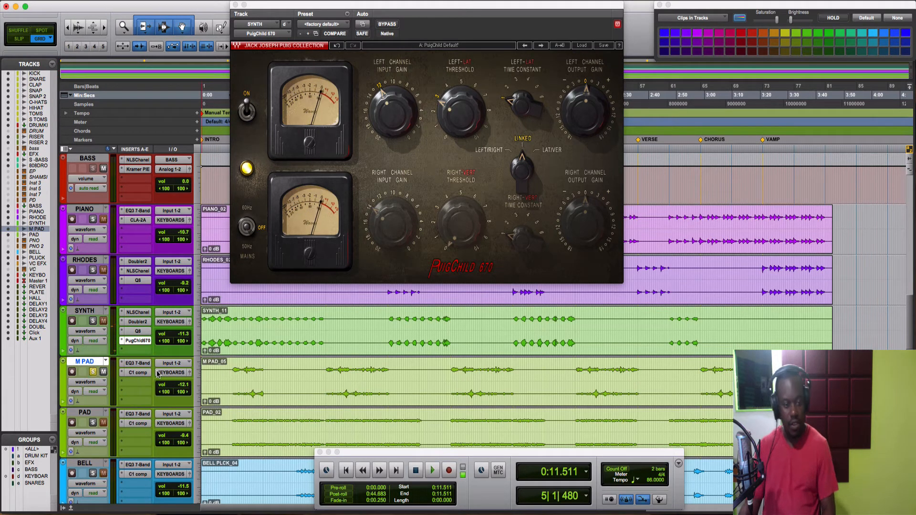
pyautogui.press('space')
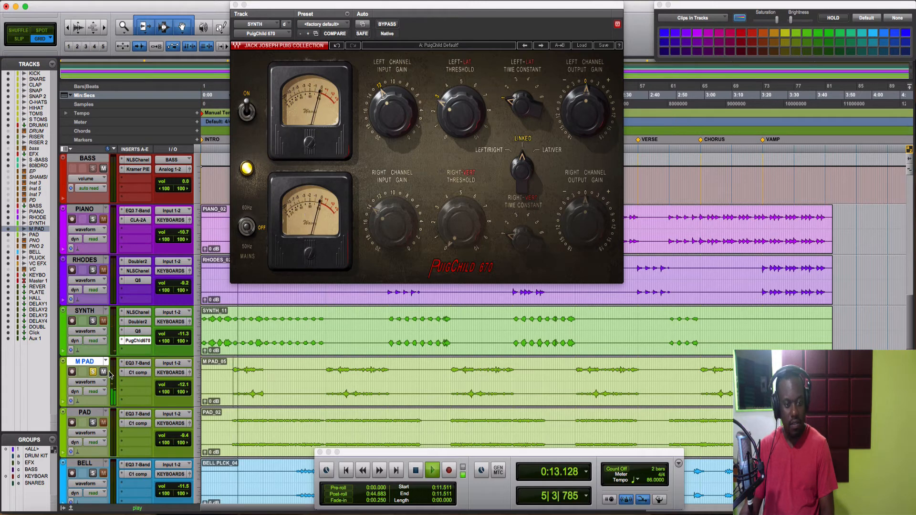
pyautogui.click(130, 365)
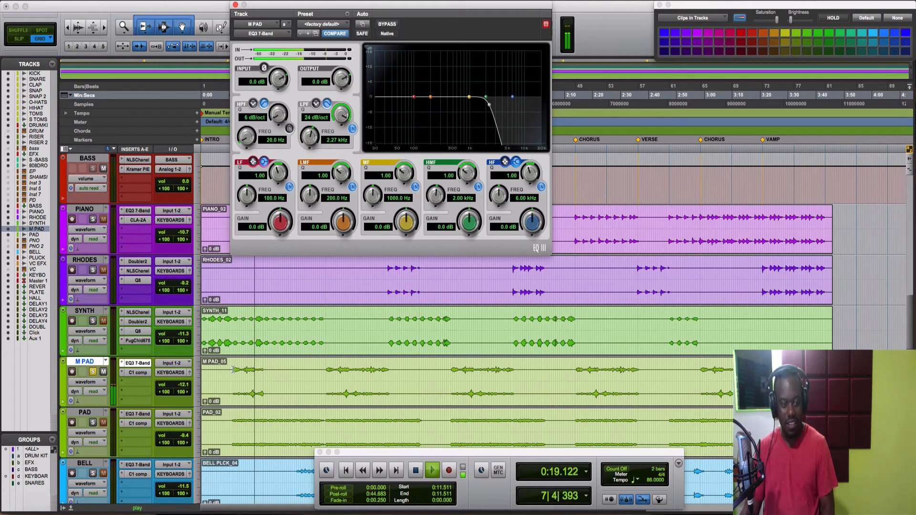
pyautogui.click(140, 373)
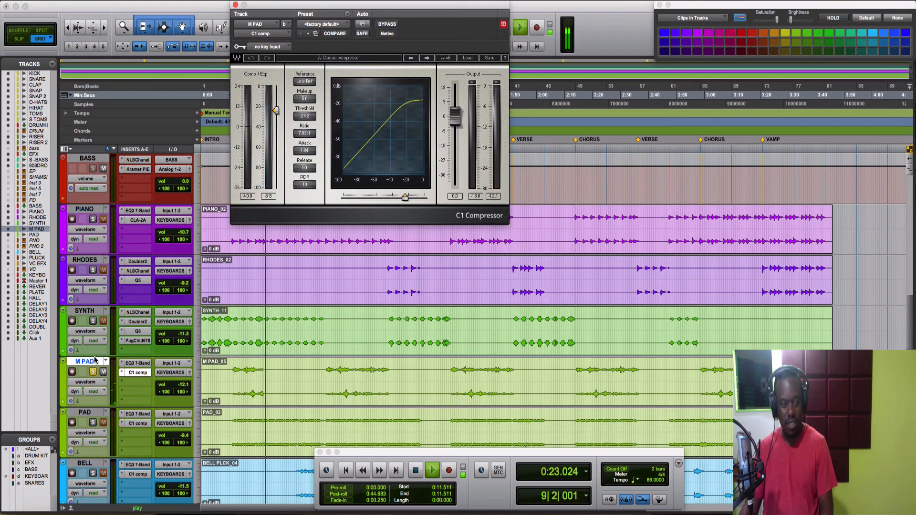
# Step: Unsolo the M PAD track and play it within the full mix from 0:11.511
pyautogui.press('space')
pyautogui.click(94, 372)
pyautogui.click(93, 372)
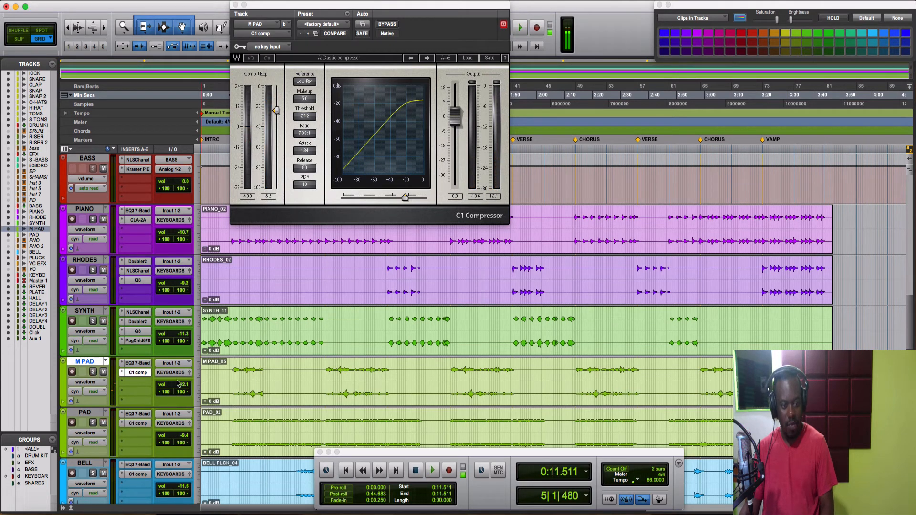
pyautogui.press('space')
# Step: Solo the PAD track during playback and examine its EQ3 7-Band and C1 comp settings
pyautogui.scroll(-2, 312, 379)
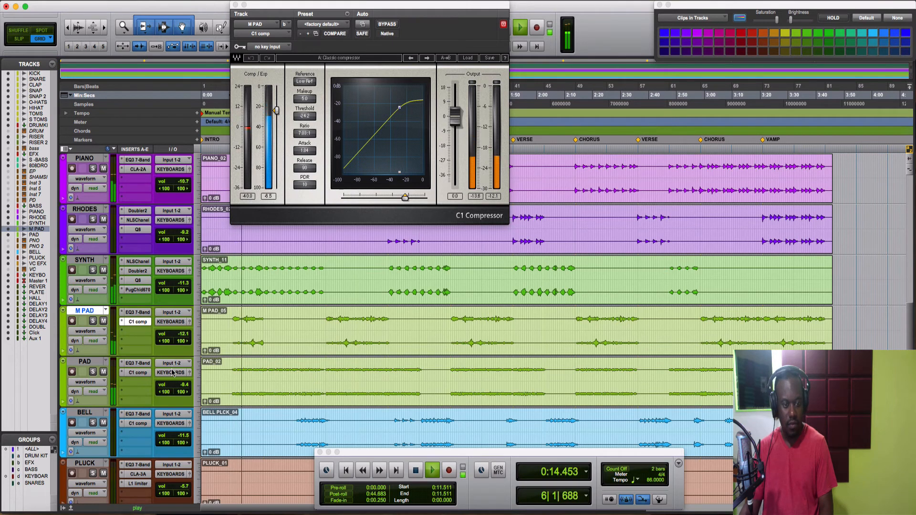
pyautogui.click(93, 372)
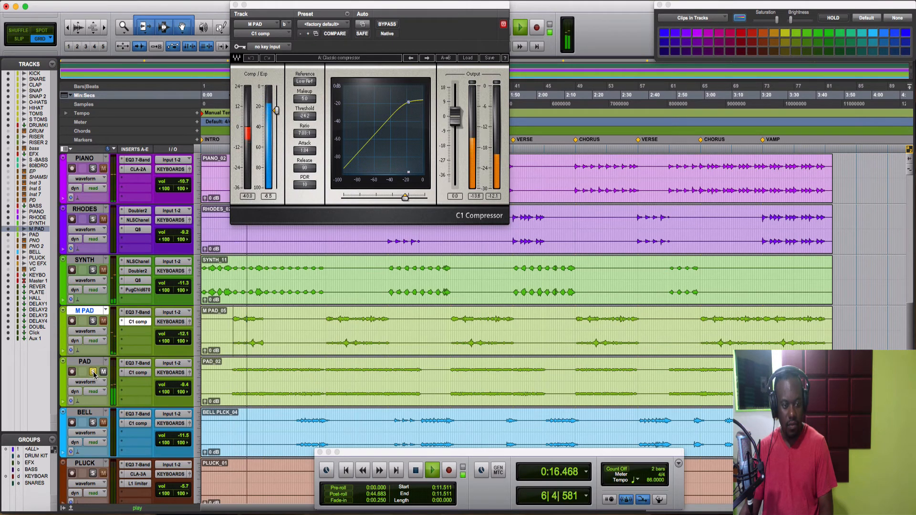
pyautogui.click(143, 364)
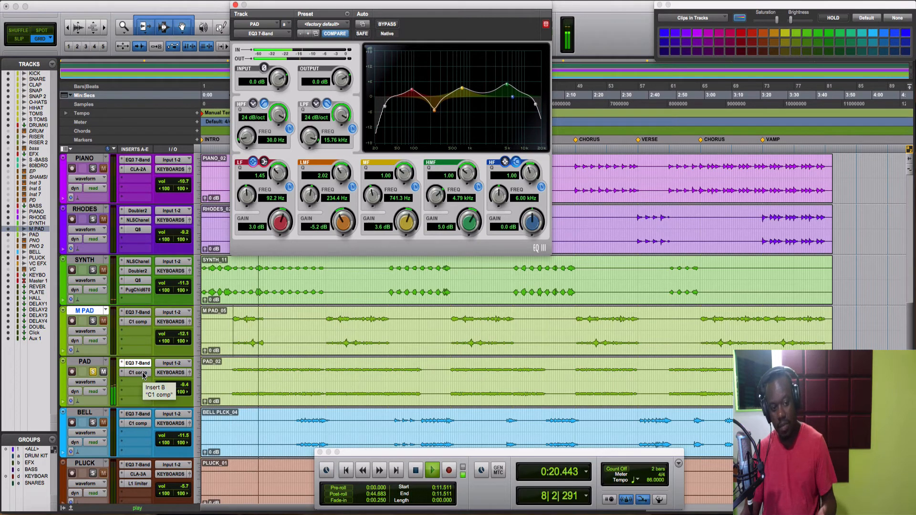
pyautogui.click(144, 373)
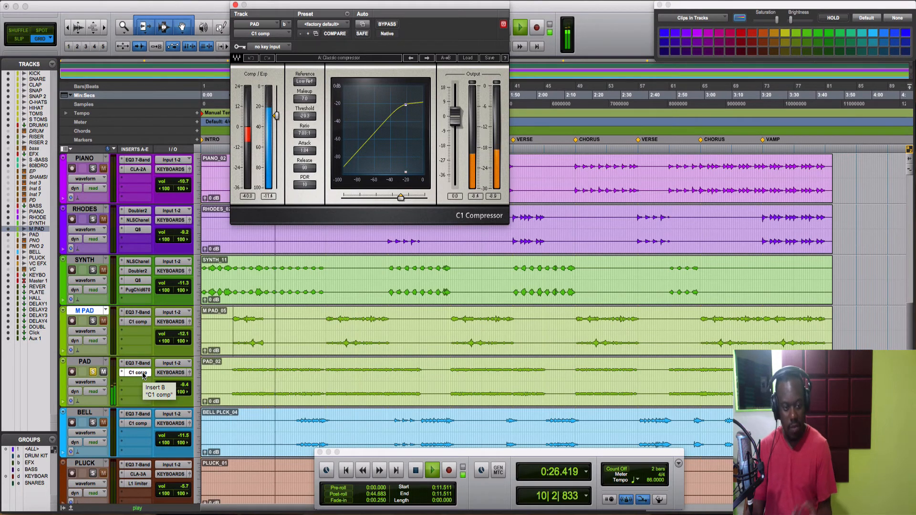
# Step: Unsolo the PAD track to hear it within the full mix
pyautogui.hscroll(2, 144, 376)
pyautogui.click(106, 378)
pyautogui.click(93, 371)
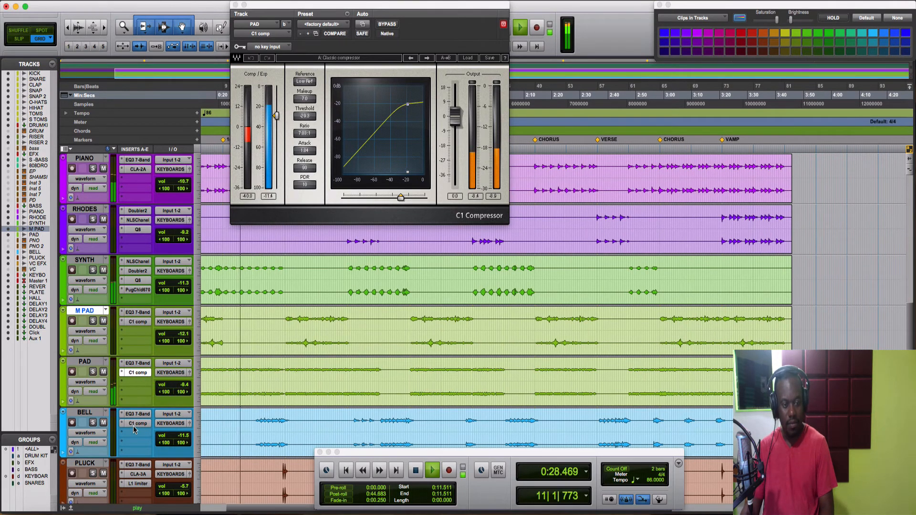
# Step: Solo the BELL track, stop playback and place the playback start at 0:34.534 where the bell enters
pyautogui.click(93, 423)
pyautogui.press('space')
pyautogui.click(257, 421)
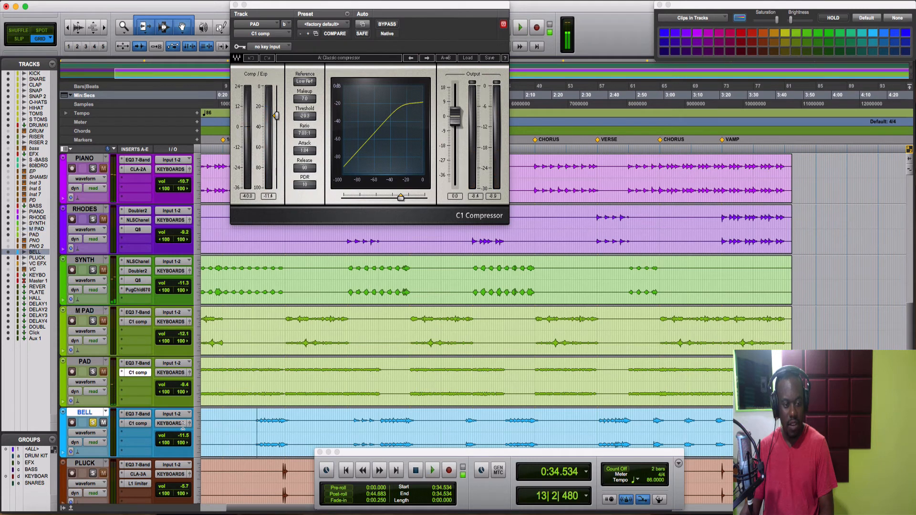
# Step: Play the soloed BELL track and examine its EQ3 7-Band and C1 comp settings
pyautogui.press('space')
pyautogui.click(145, 416)
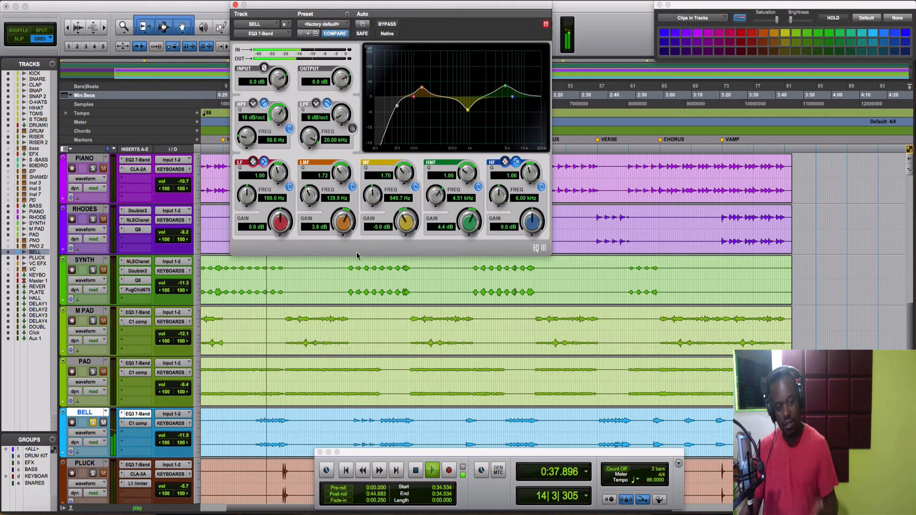
pyautogui.click(144, 424)
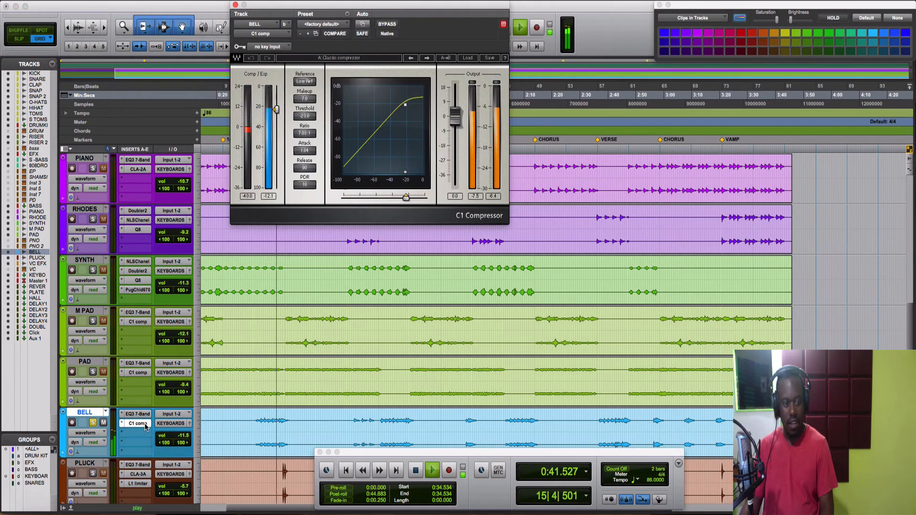
pyautogui.scroll(-1, 344, 410)
pyautogui.scroll(-1, 345, 410)
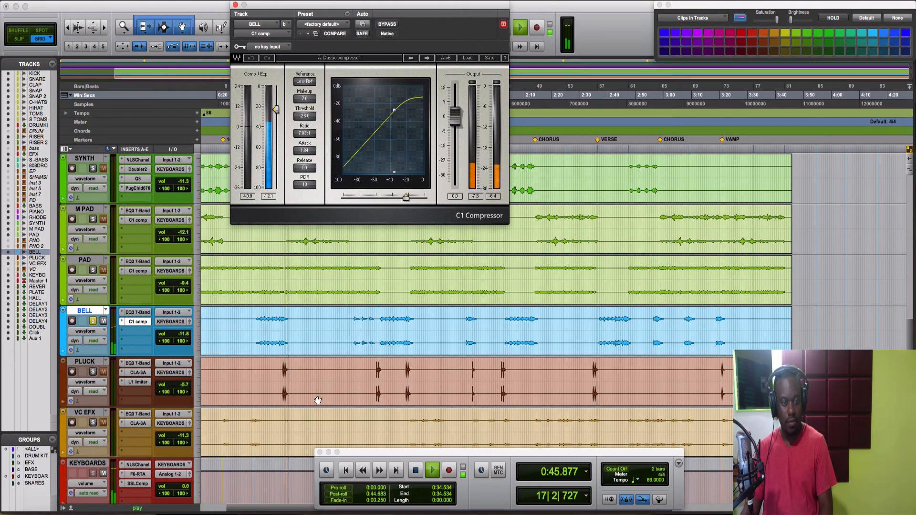
# Step: Unsolo the BELL track, hear it within the full mix from 0:34.534, and stop playback
pyautogui.press('space')
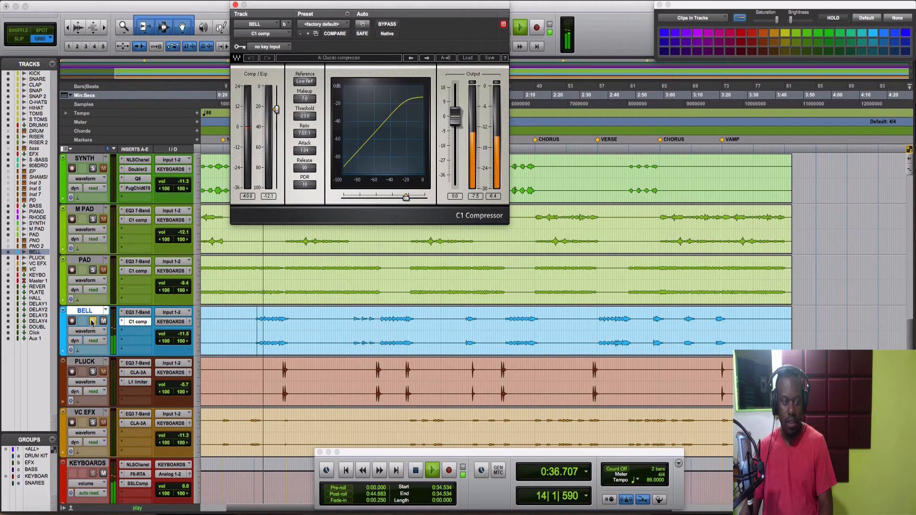
pyautogui.click(177, 351)
pyautogui.press('space')
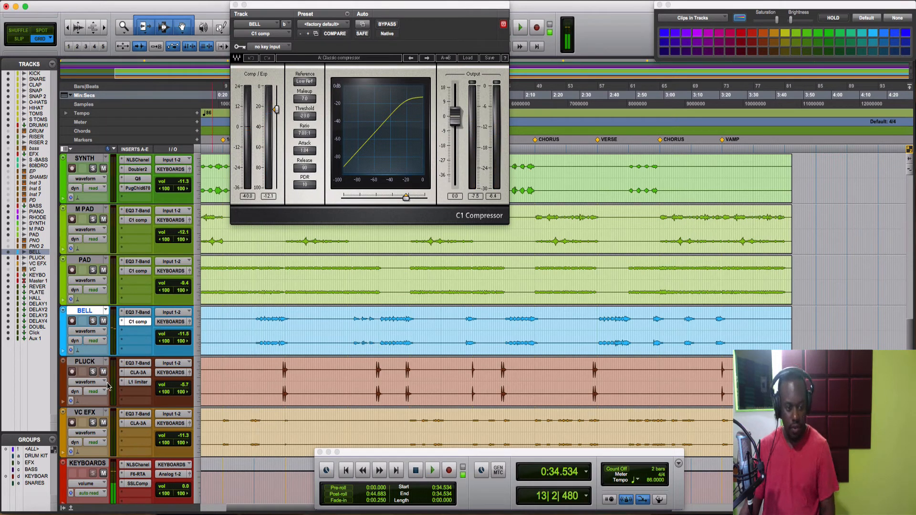
# Step: Place the playback start at 0:43.255 where the PLUCK track hits and play it within the full mix
pyautogui.click(93, 372)
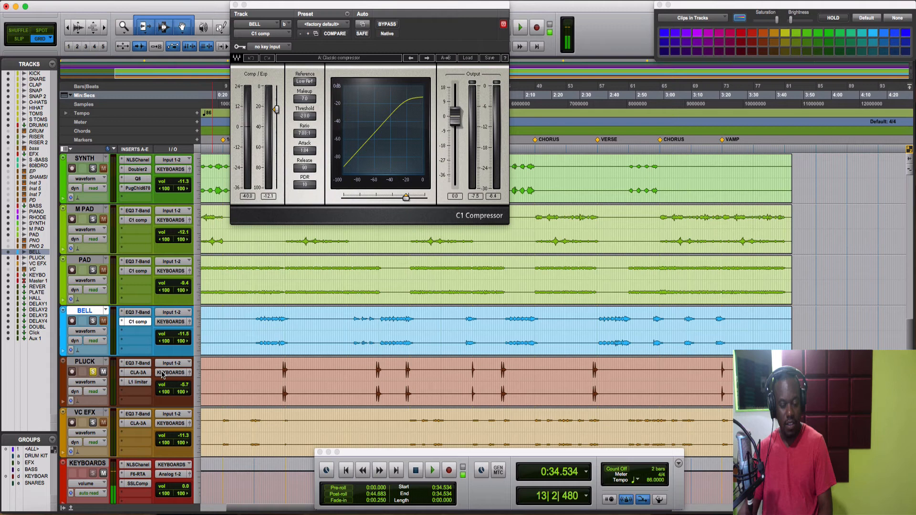
pyautogui.click(282, 365)
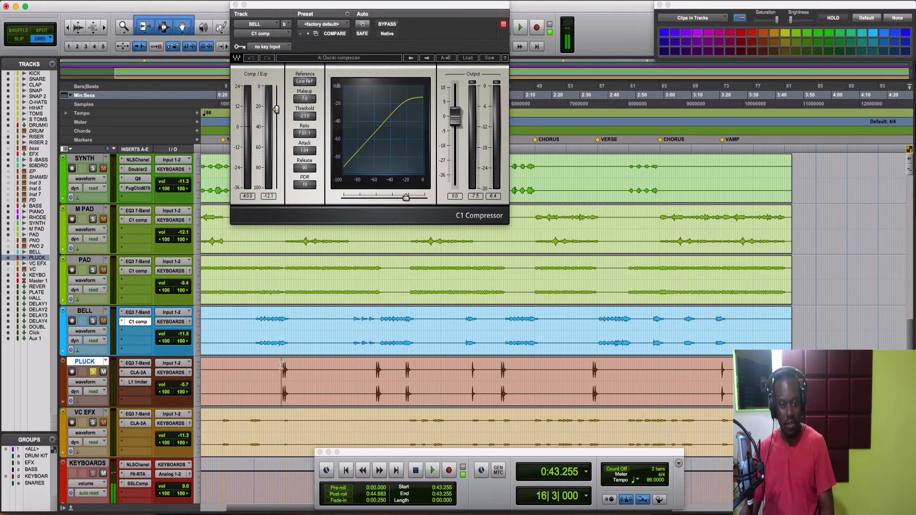
pyautogui.hscroll(2, 282, 365)
pyautogui.press('space')
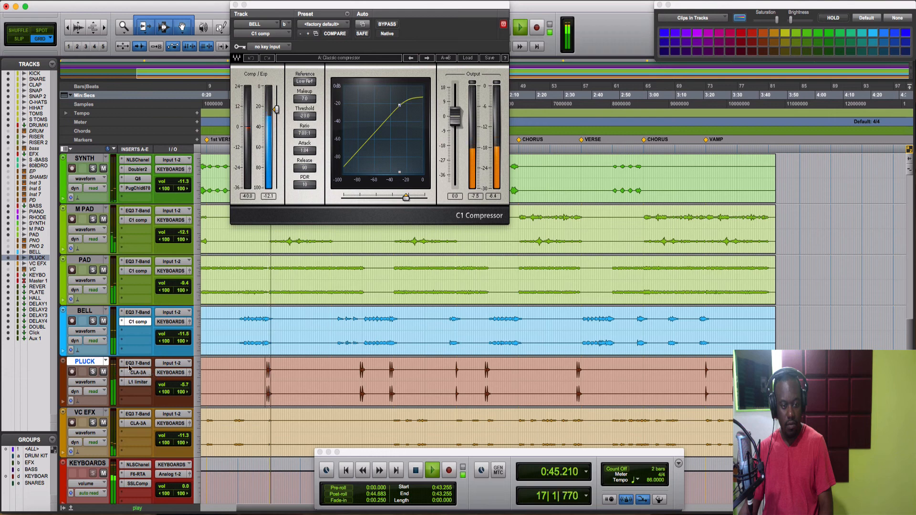
# Step: Solo the PLUCK track, replay it from 0:43.255 and examine its EQ3 7-Band settings
pyautogui.hotkey('shift', 's')
pyautogui.press('space')
pyautogui.press('space')
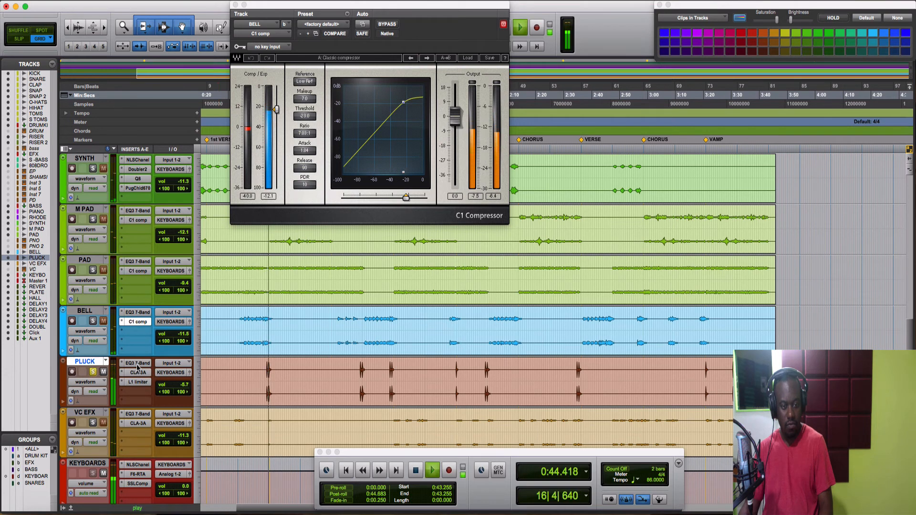
pyautogui.click(136, 364)
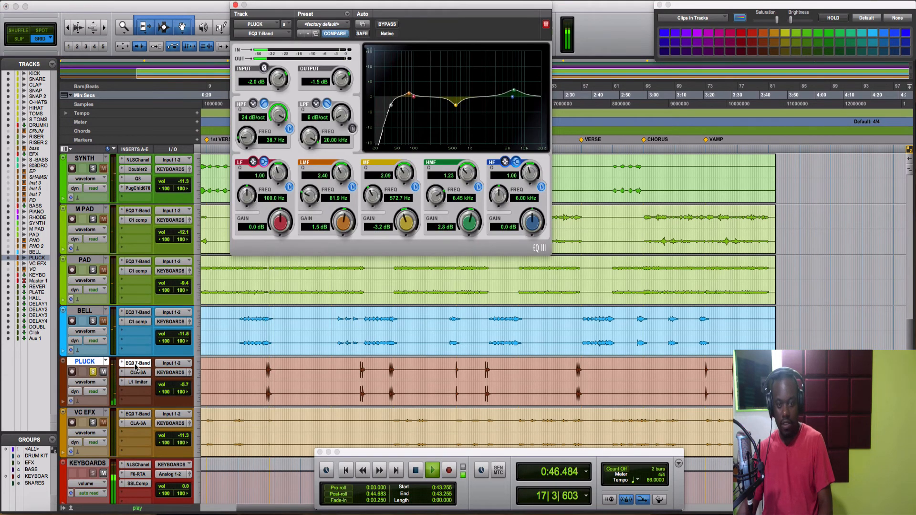
pyautogui.press('space')
# Step: Audition the soloed PLUCK track while examining its CLA-3A and L1 limiter settings
pyautogui.click(137, 373)
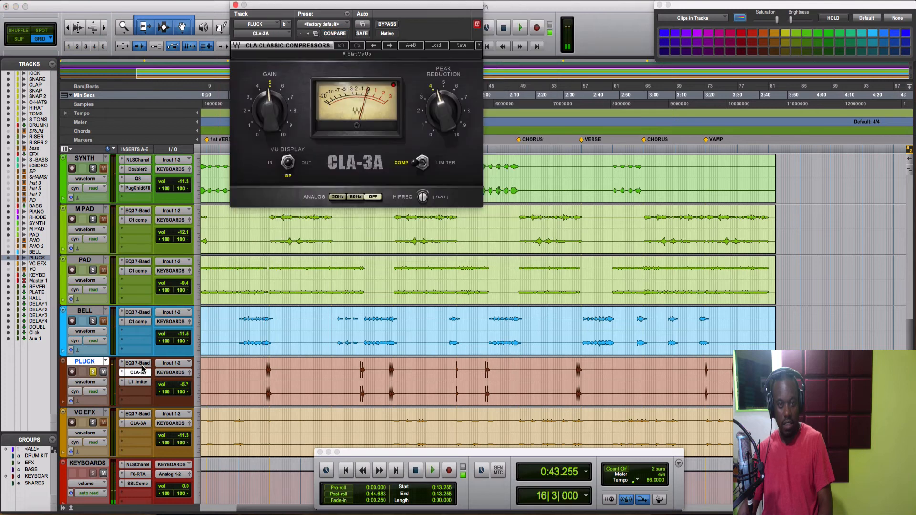
pyautogui.press('space')
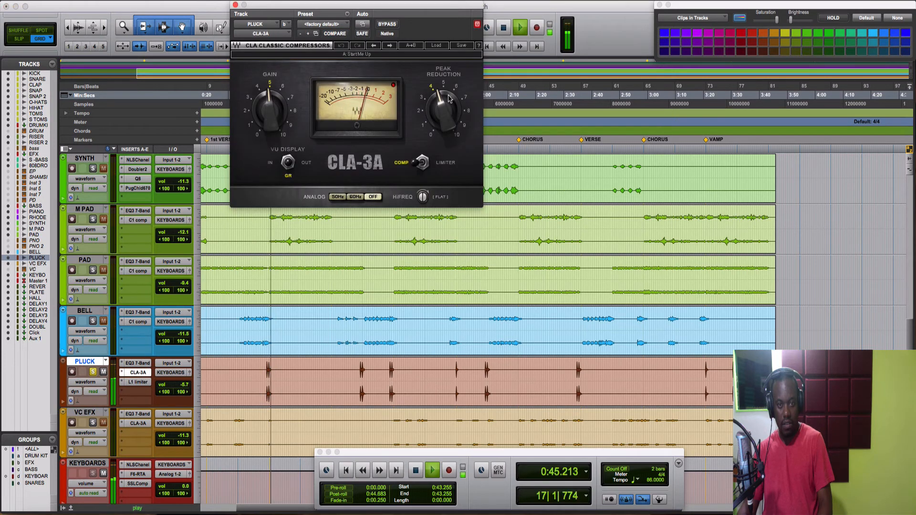
pyautogui.press('space')
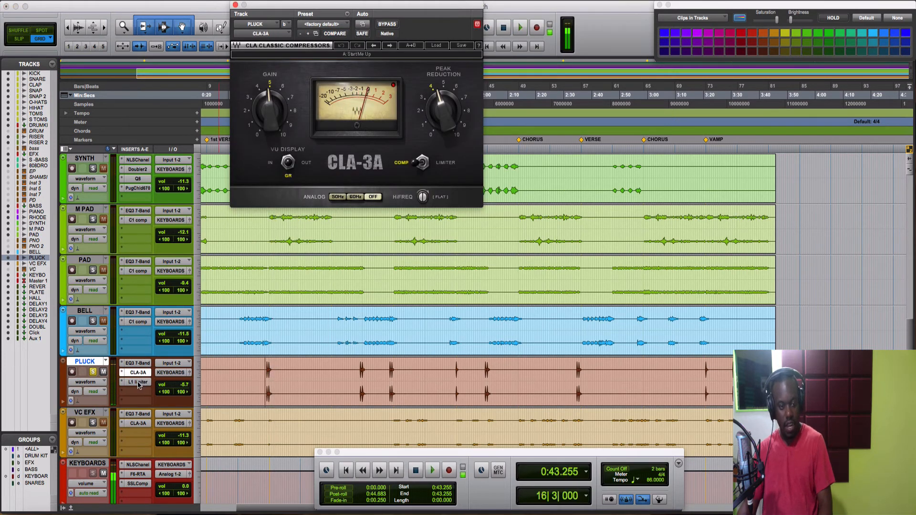
pyautogui.click(138, 383)
pyautogui.press('space')
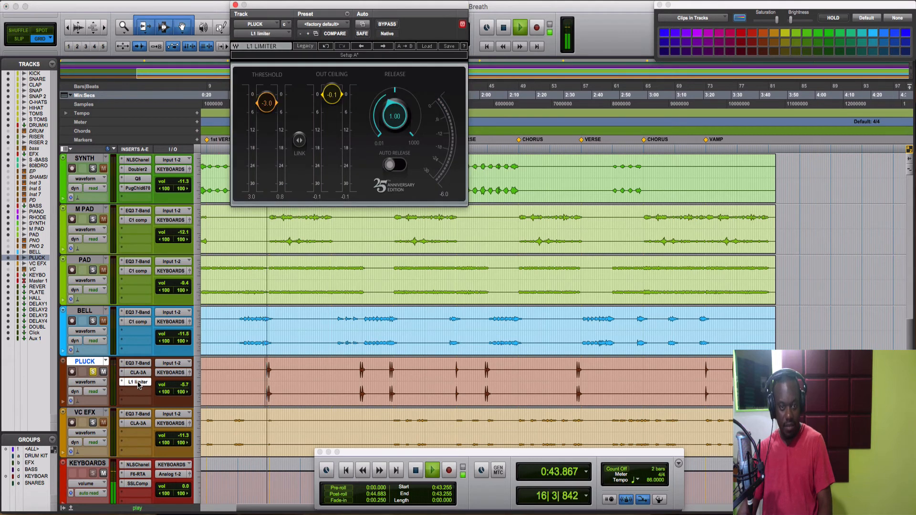
# Step: Unsolo the PLUCK track and play it within the full mix from 0:43.255
pyautogui.press('space')
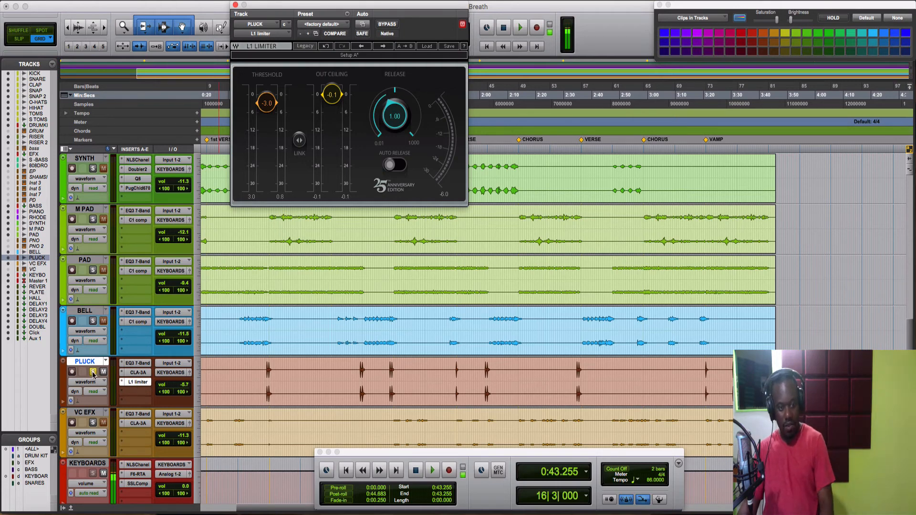
pyautogui.press('space')
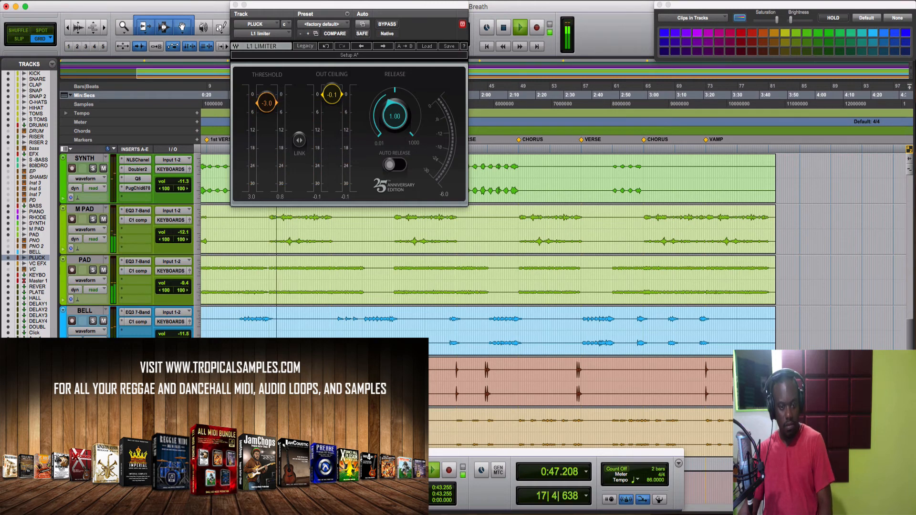
pyautogui.press('space')
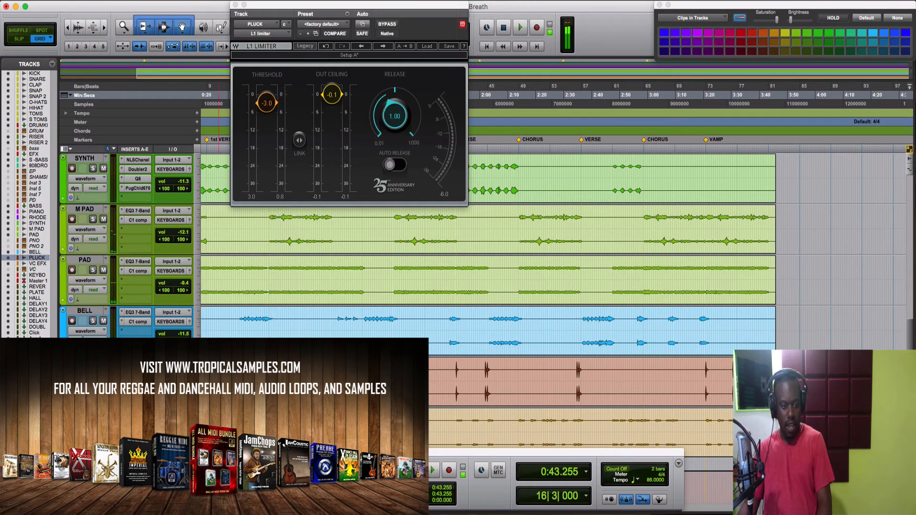
# Step: Open the VC EFX track's EQ3 7-Band and play the full mix from 0:31.744
pyautogui.click(137, 414)
pyautogui.click(233, 422)
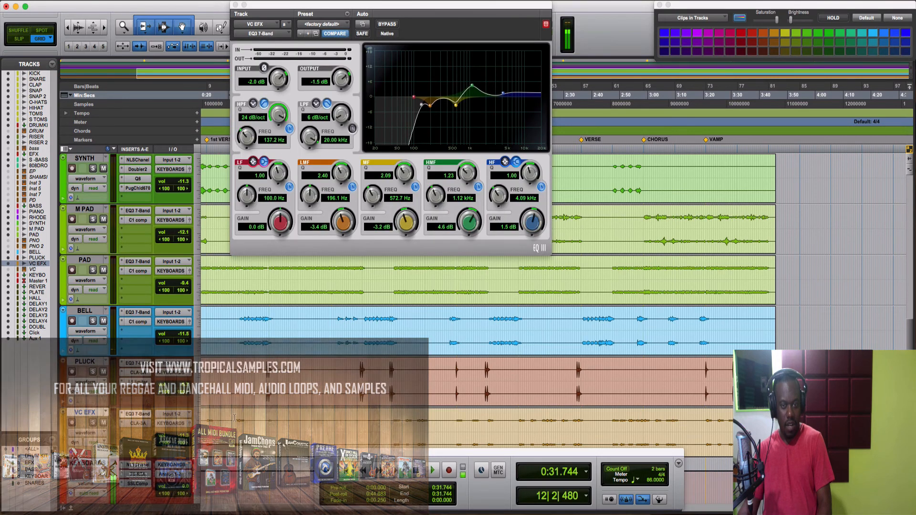
pyautogui.press('space')
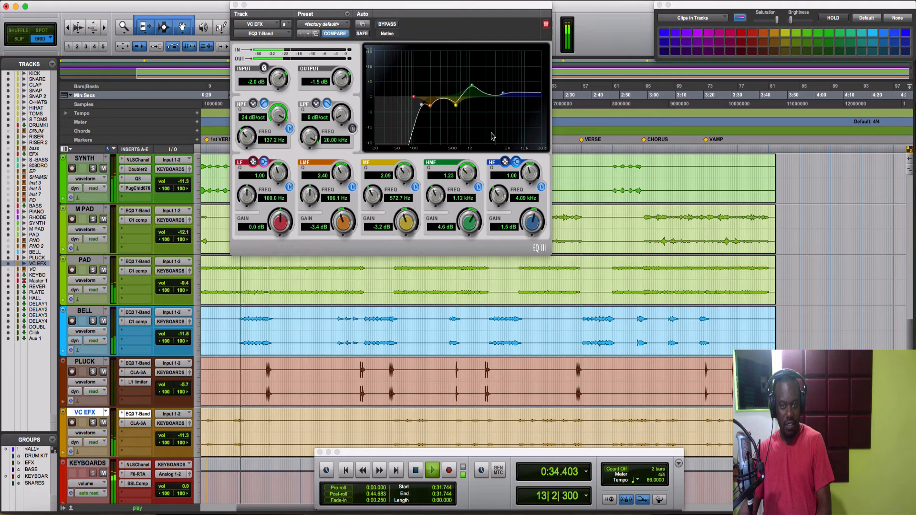
# Step: Solo the VC EFX track, replay it from 0:31.744 and examine its EQ3 7-Band curve
pyautogui.click(92, 422)
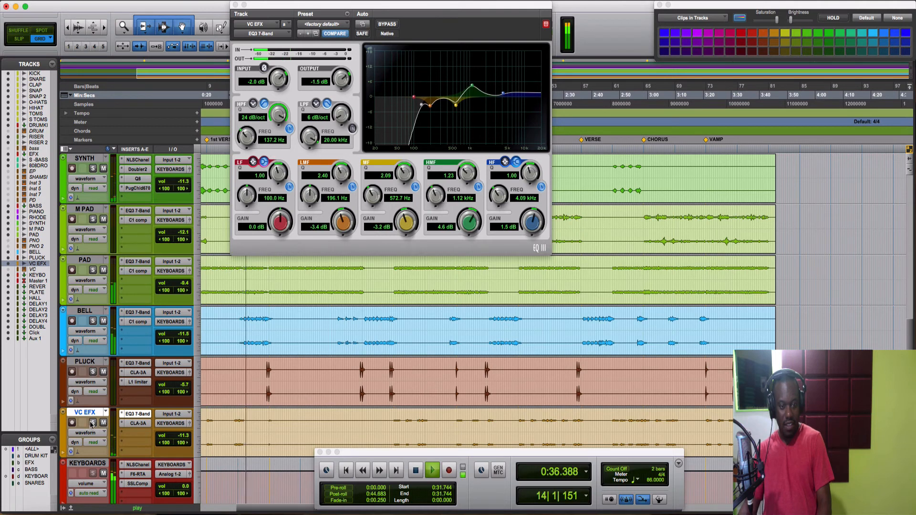
pyautogui.press('space')
pyautogui.press('space')
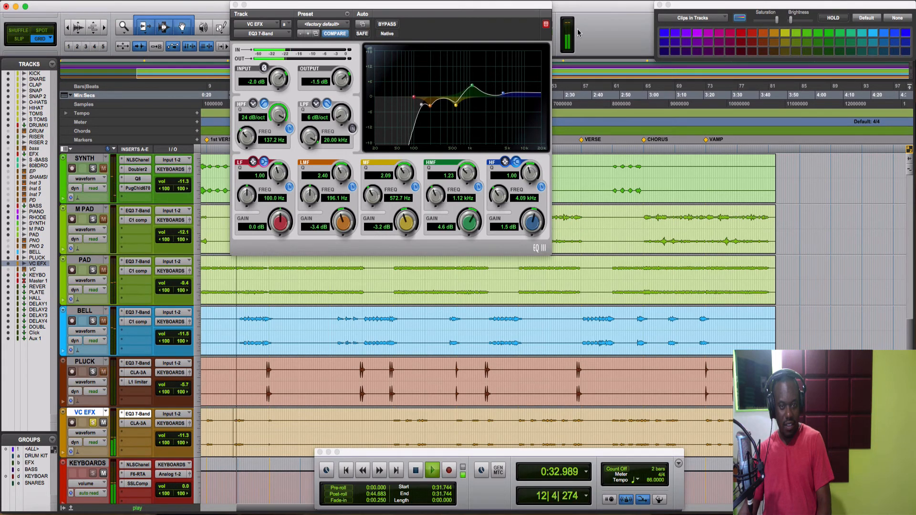
pyautogui.click(472, 87)
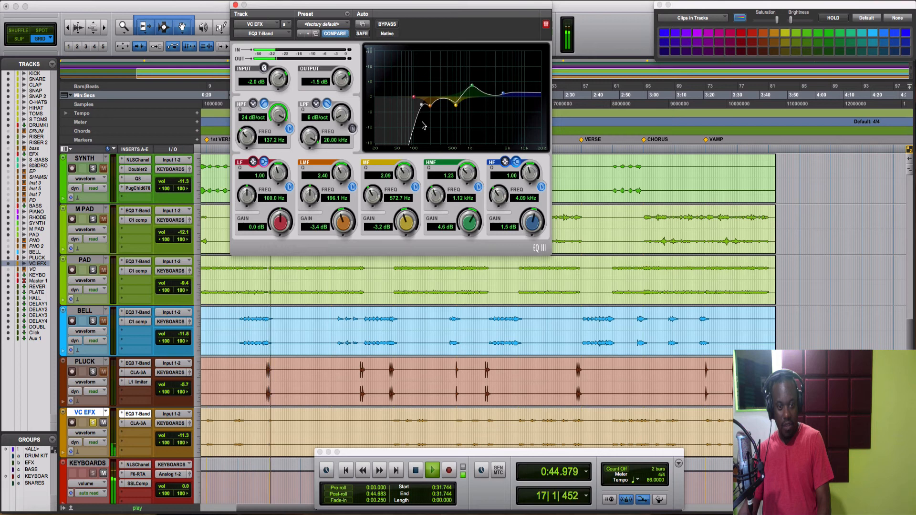
pyautogui.press('space')
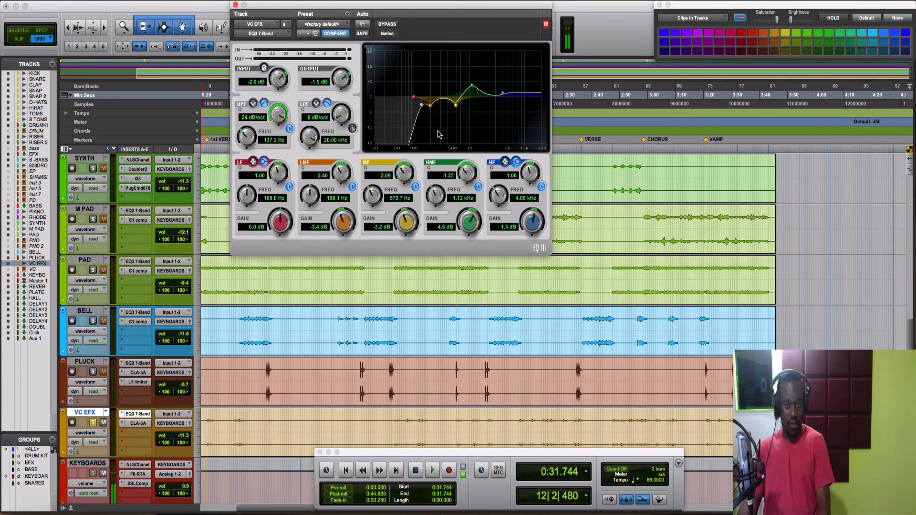
# Step: Unsolo the VC EFX track and examine its CLA-3A settings while playing the full mix
pyautogui.click(93, 423)
pyautogui.click(138, 423)
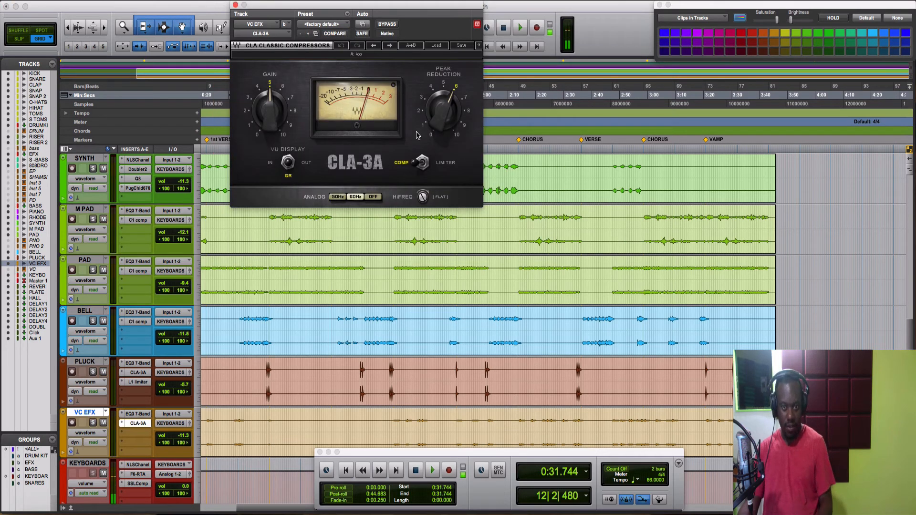
pyautogui.press('space')
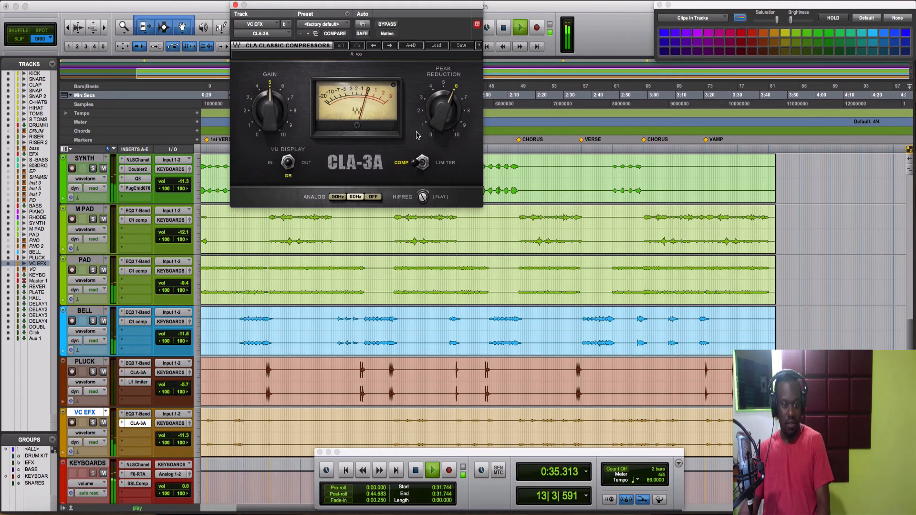
pyautogui.press('space')
# Step: Return the playback position to the session start and close the CLA-3A plug-in window
pyautogui.scroll(-2, 459, 244)
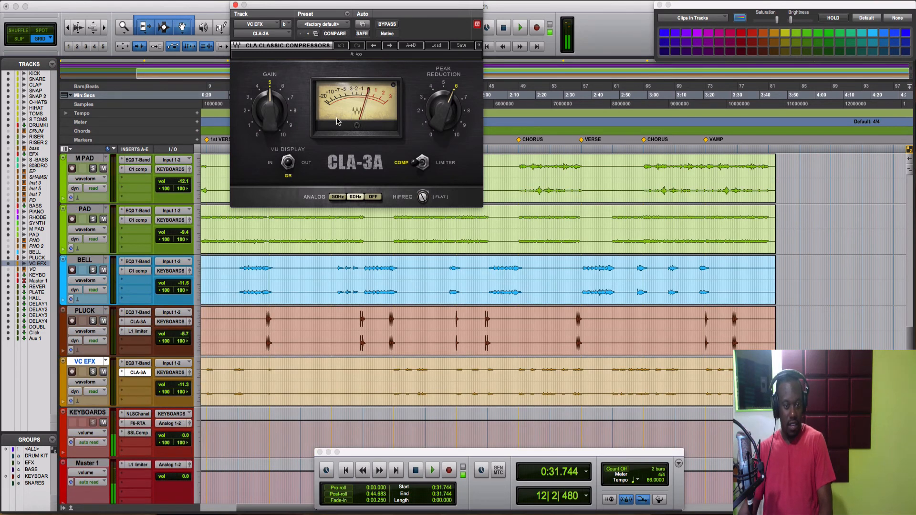
pyautogui.press('Return')
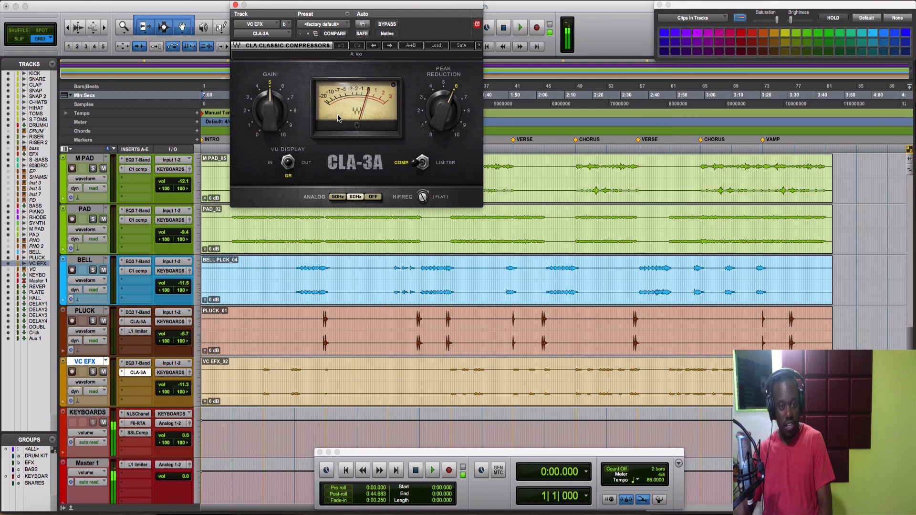
pyautogui.click(235, 6)
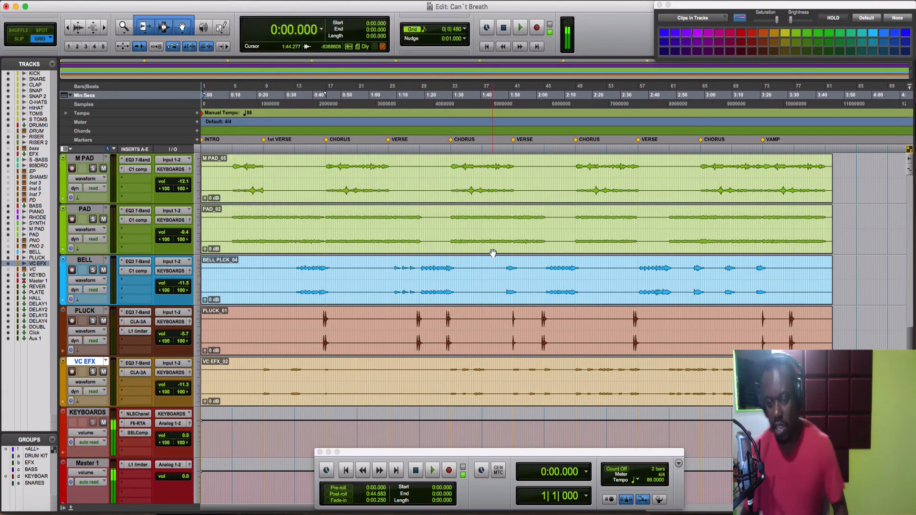
# Step: Play the complete mix from the session start, stop it, and restart it from the beginning
pyautogui.press('space')
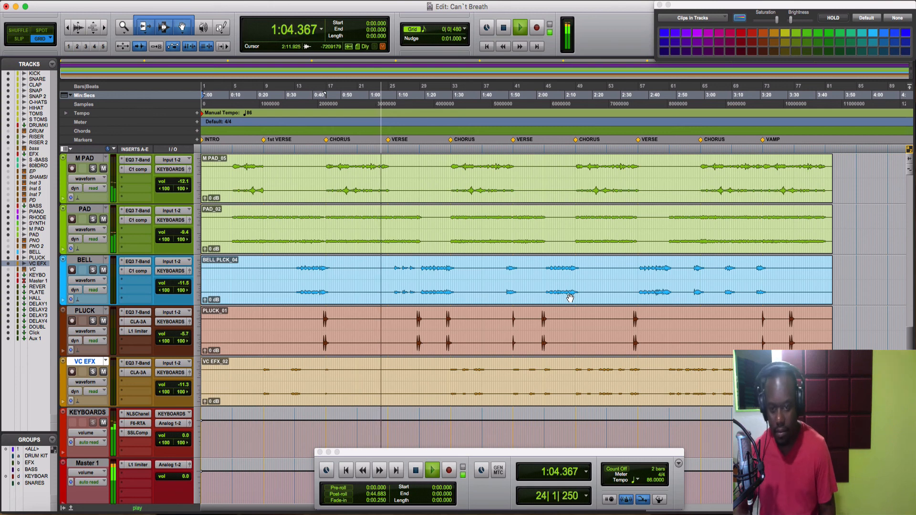
pyautogui.press('space')
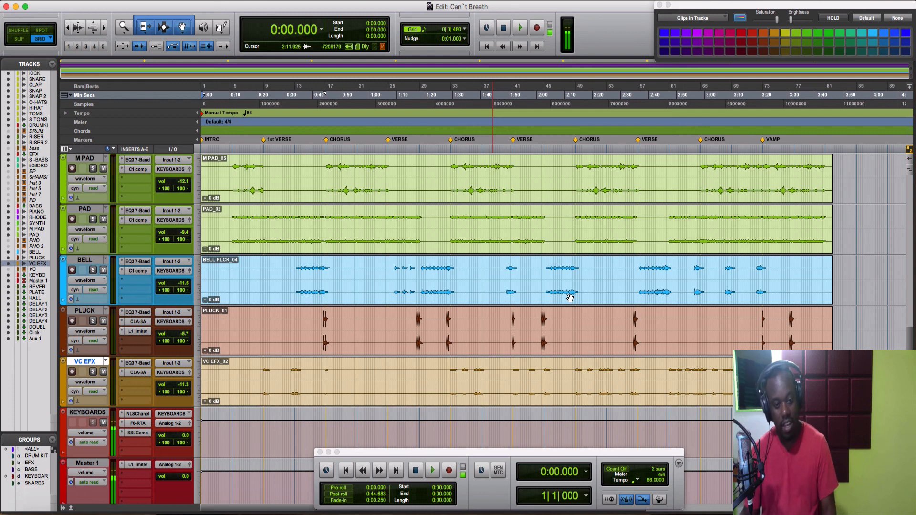
pyautogui.press('space')
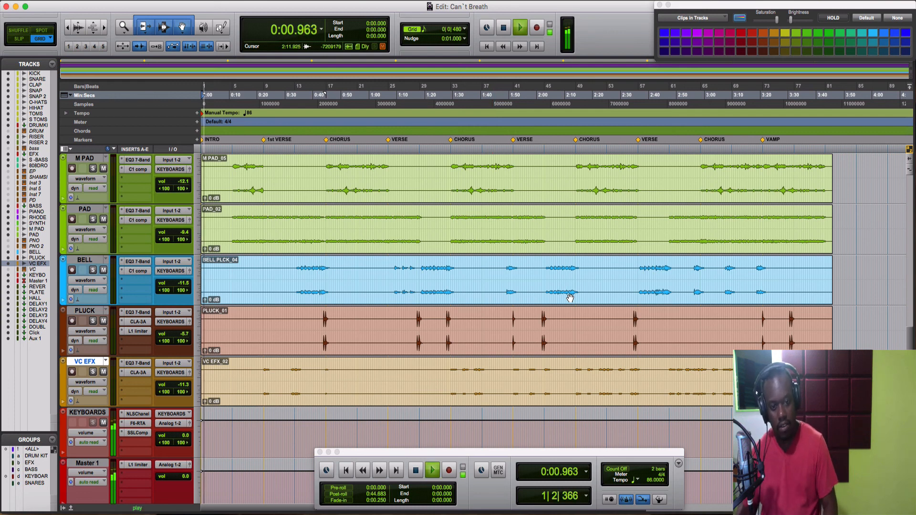